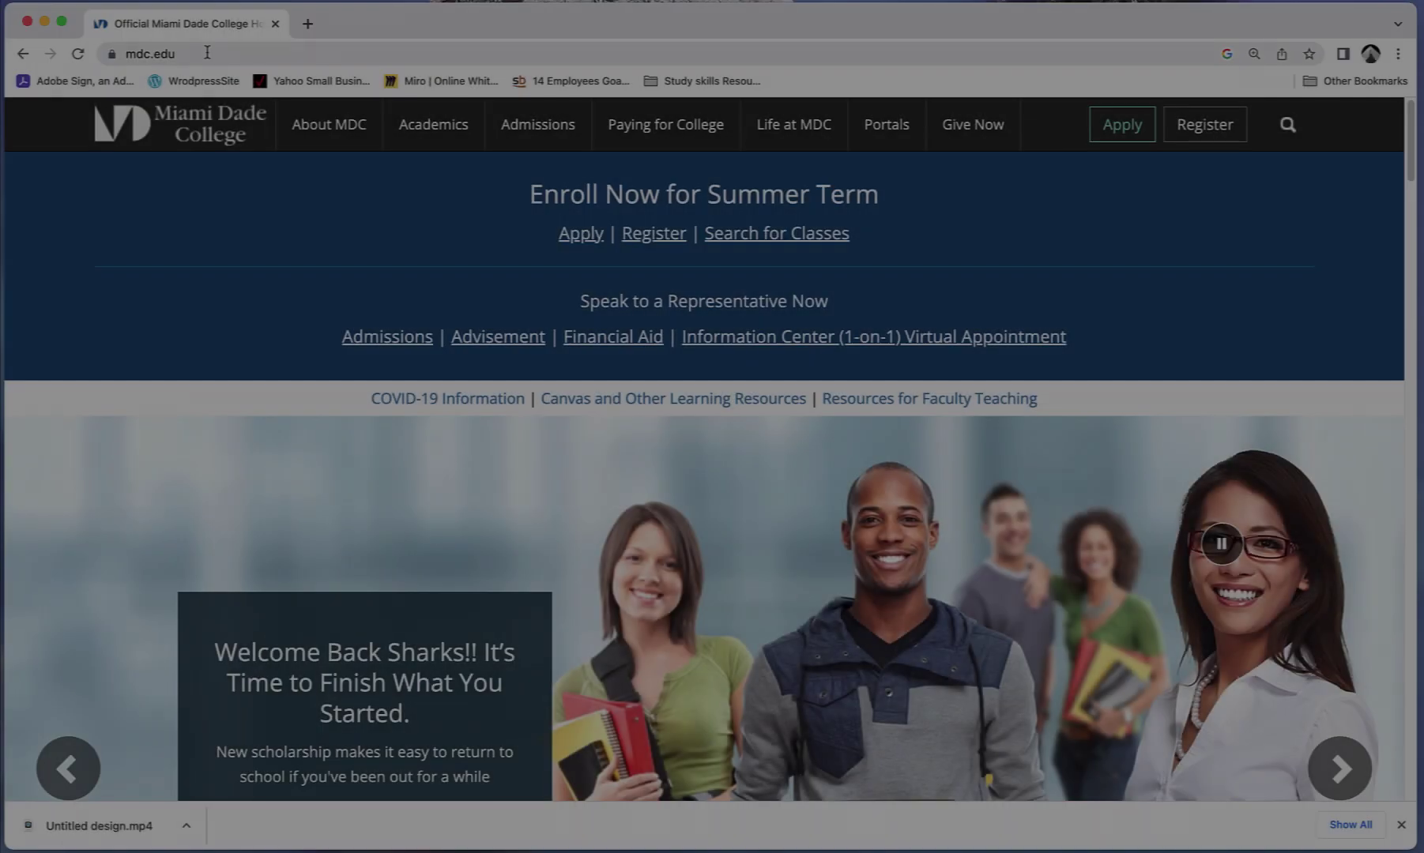
{"action": "left_click", "coordinate": [203, 54]}
{"action": "type", "text": "ww"}
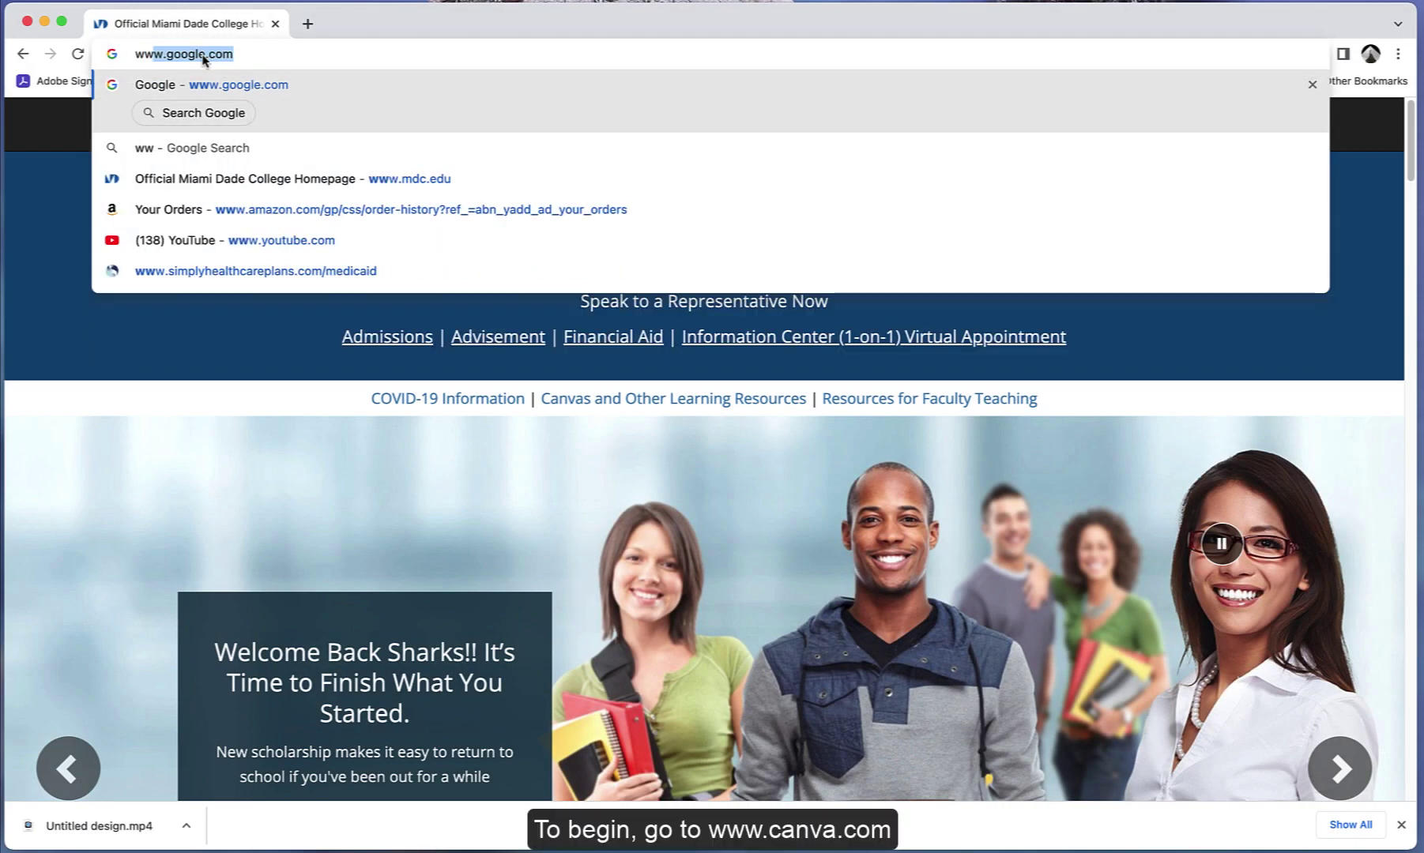
{"action": "type", "text": "w.canv"}
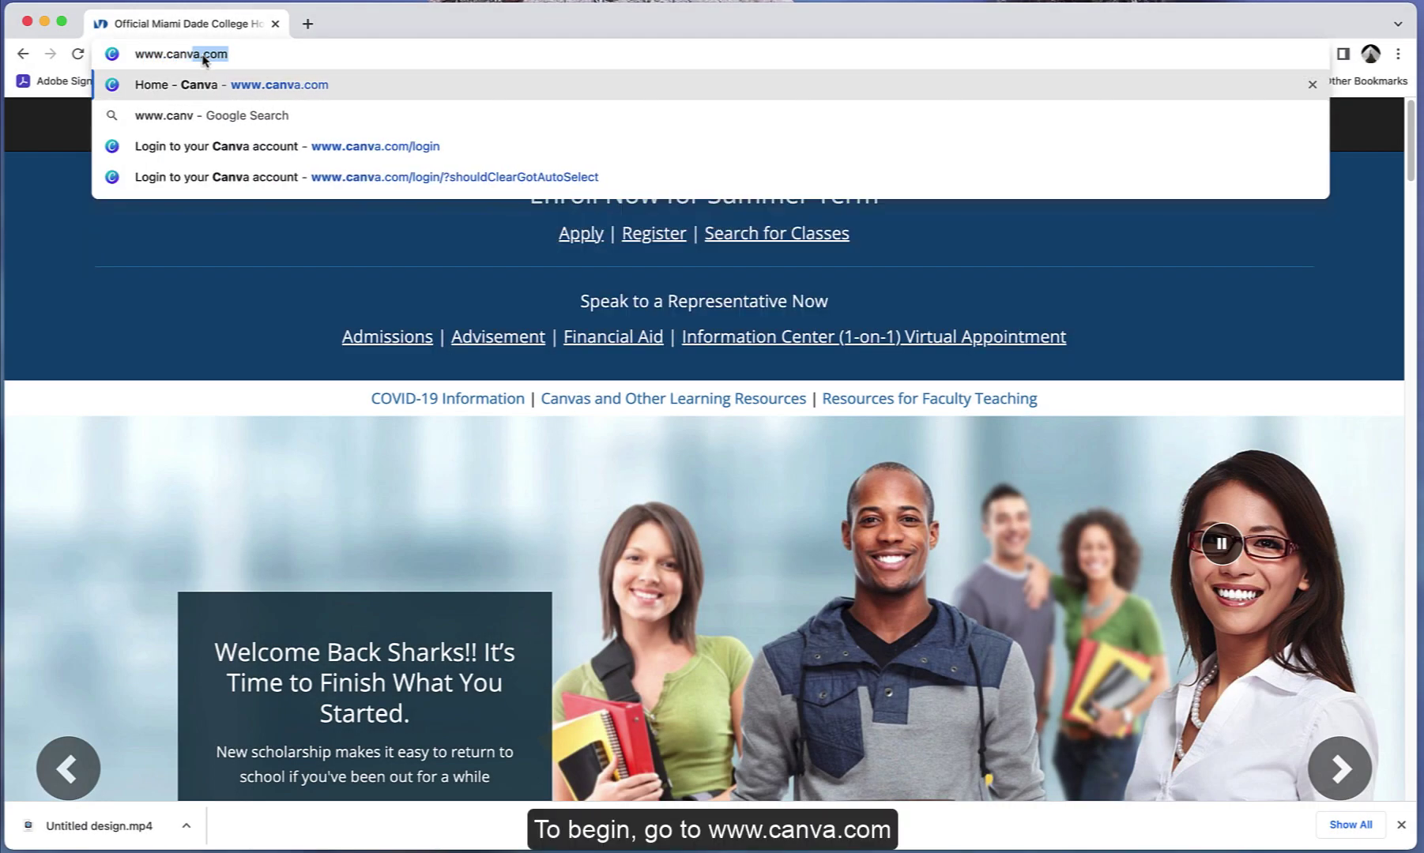
{"action": "type", "text": "a.com"}
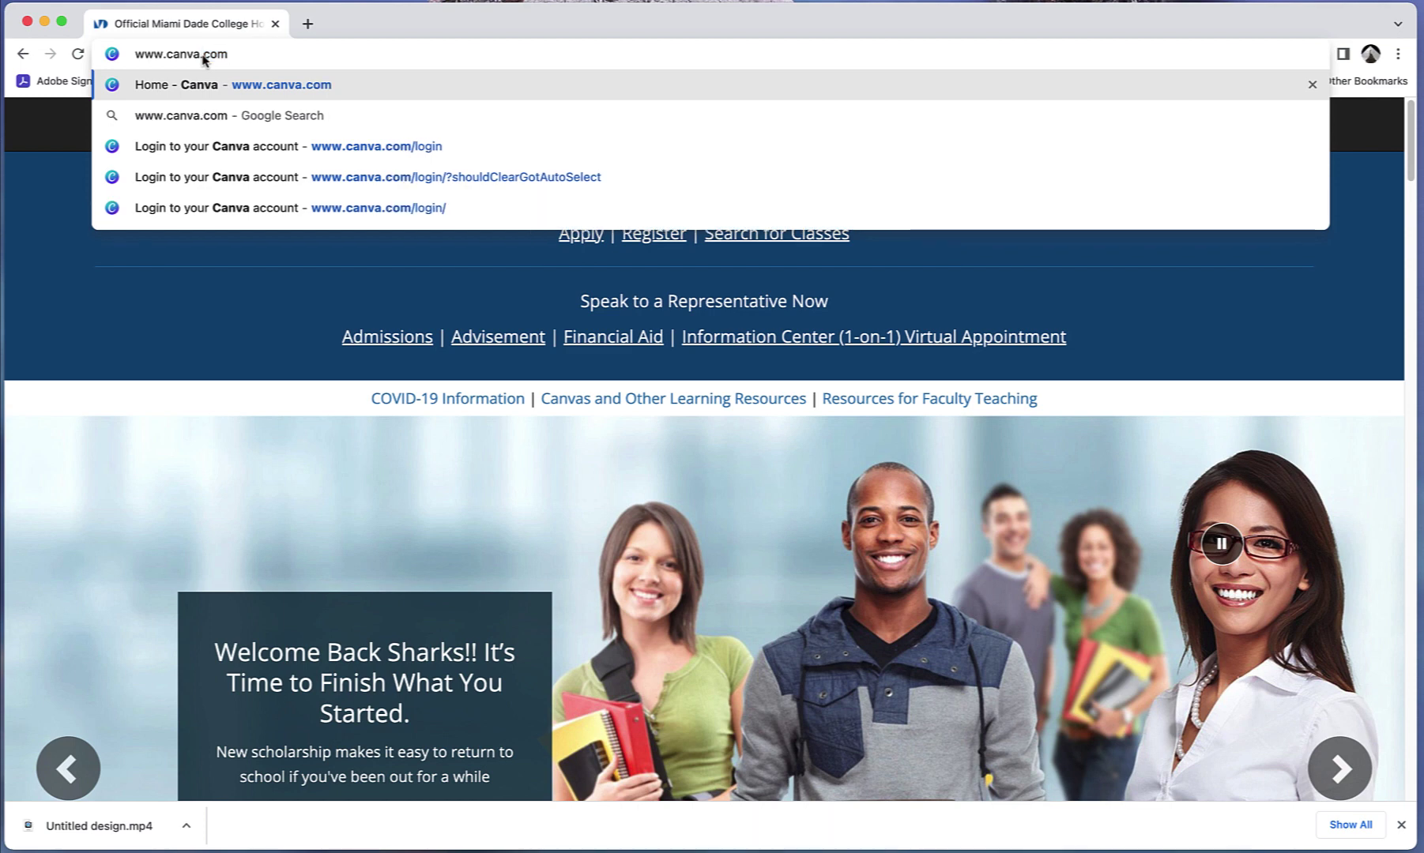
{"action": "key", "text": "Return"}
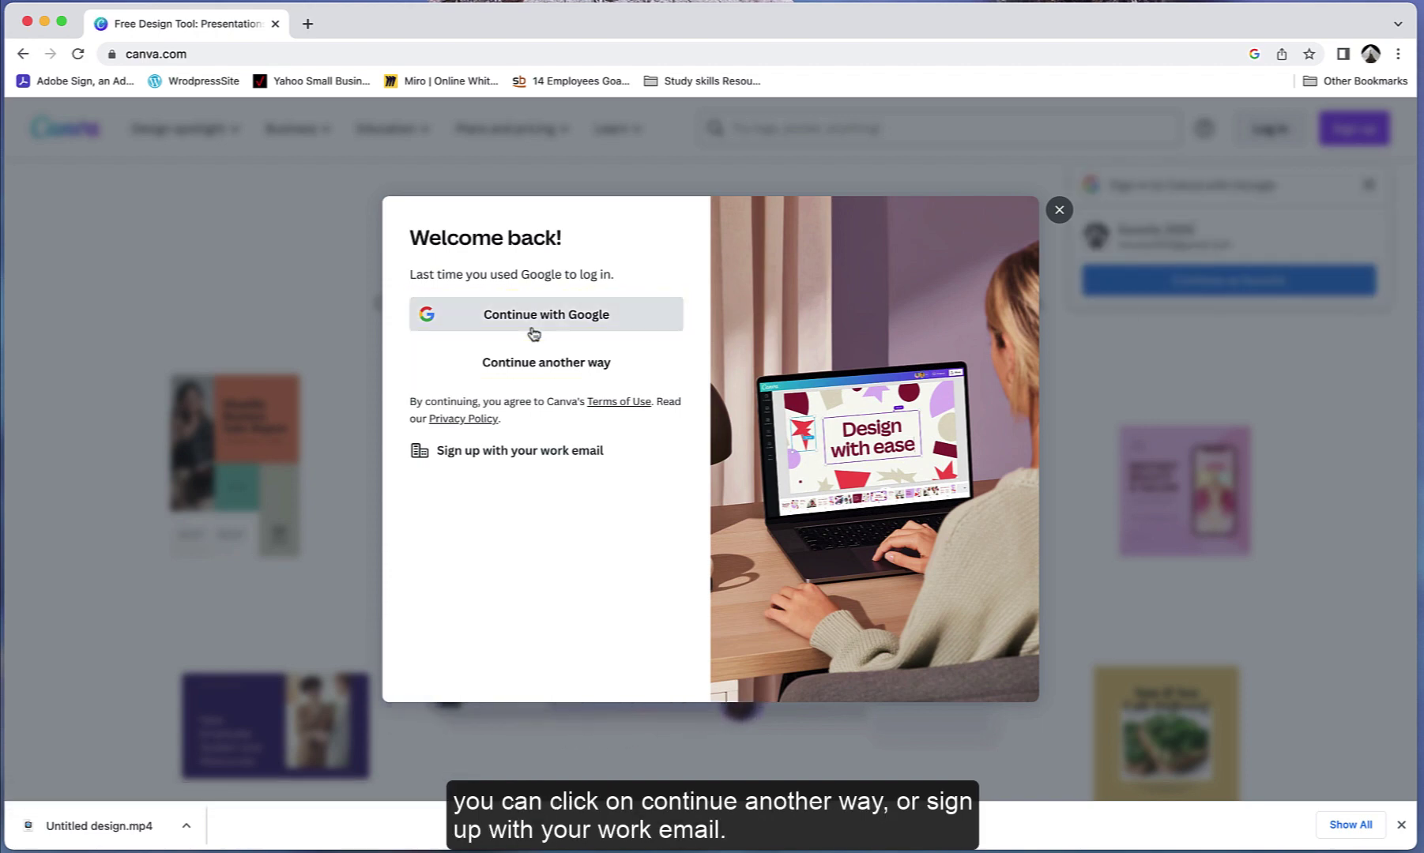
Sign in to Canva with a Google account and create a new Talking Presentation design
{"action": "left_click", "coordinate": [533, 331]}
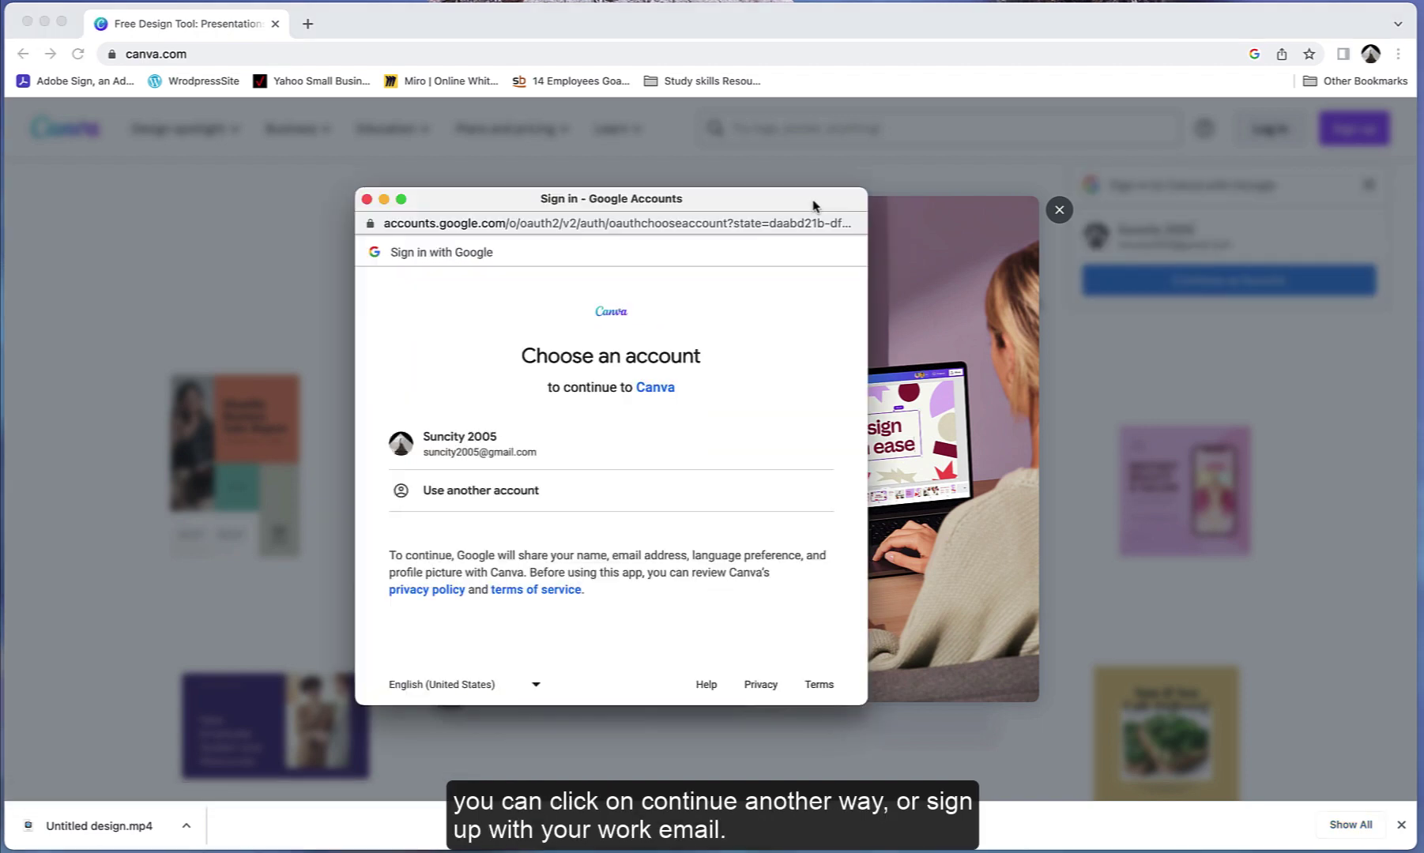
{"action": "left_click", "coordinate": [494, 467]}
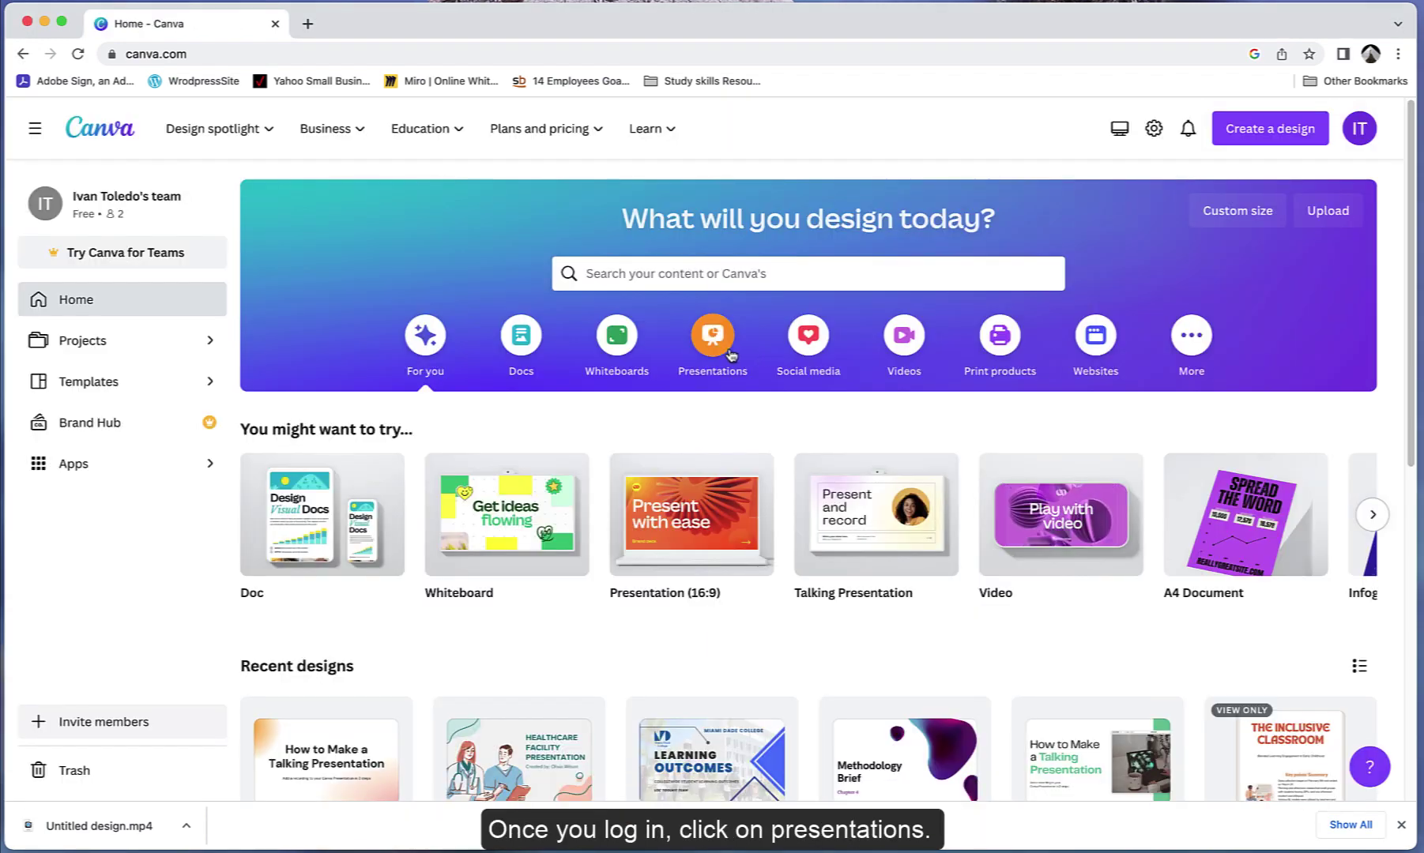
{"action": "left_click", "coordinate": [731, 355]}
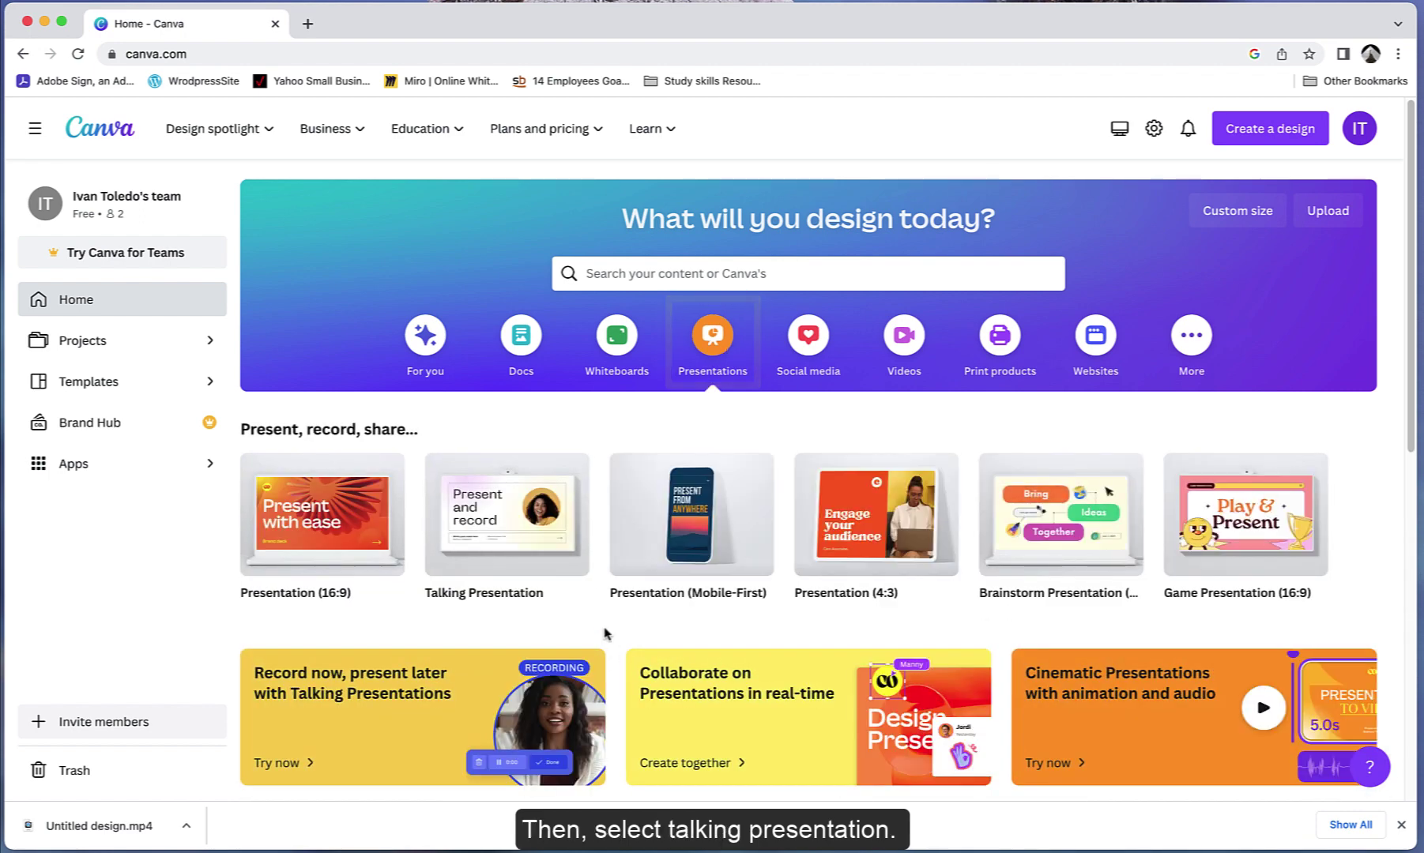
{"action": "left_click", "coordinate": [578, 576]}
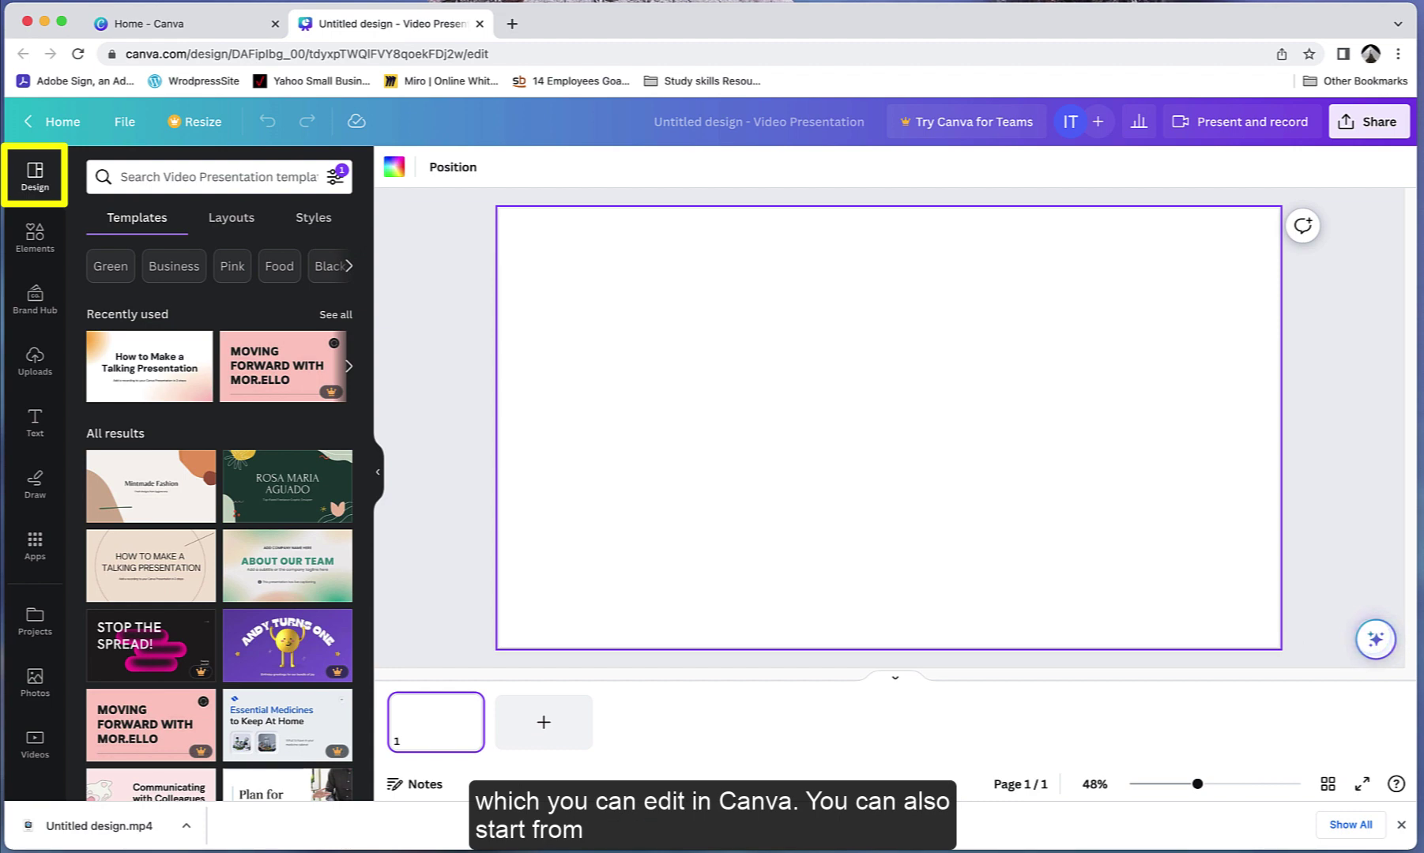
Add the Time Management Hacks title, laptop-worker, 'Work on the most important things first' and 'Learn to say no' pages
{"action": "scroll", "coordinate": [347, 522], "scroll_direction": "down", "scroll_amount": 6}
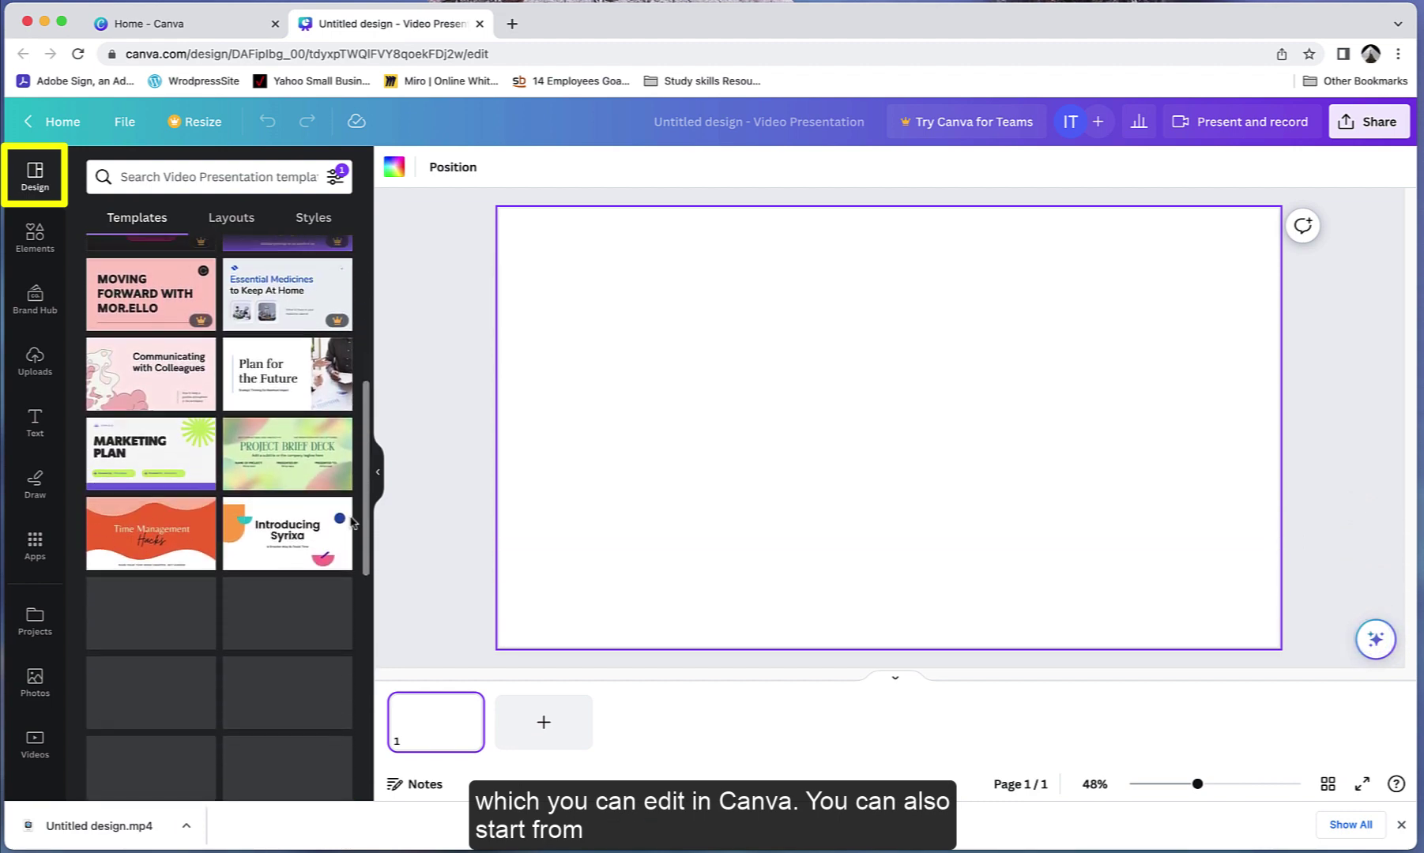
{"action": "scroll", "coordinate": [348, 474], "scroll_direction": "down", "scroll_amount": 2}
{"action": "left_click", "coordinate": [150, 388]}
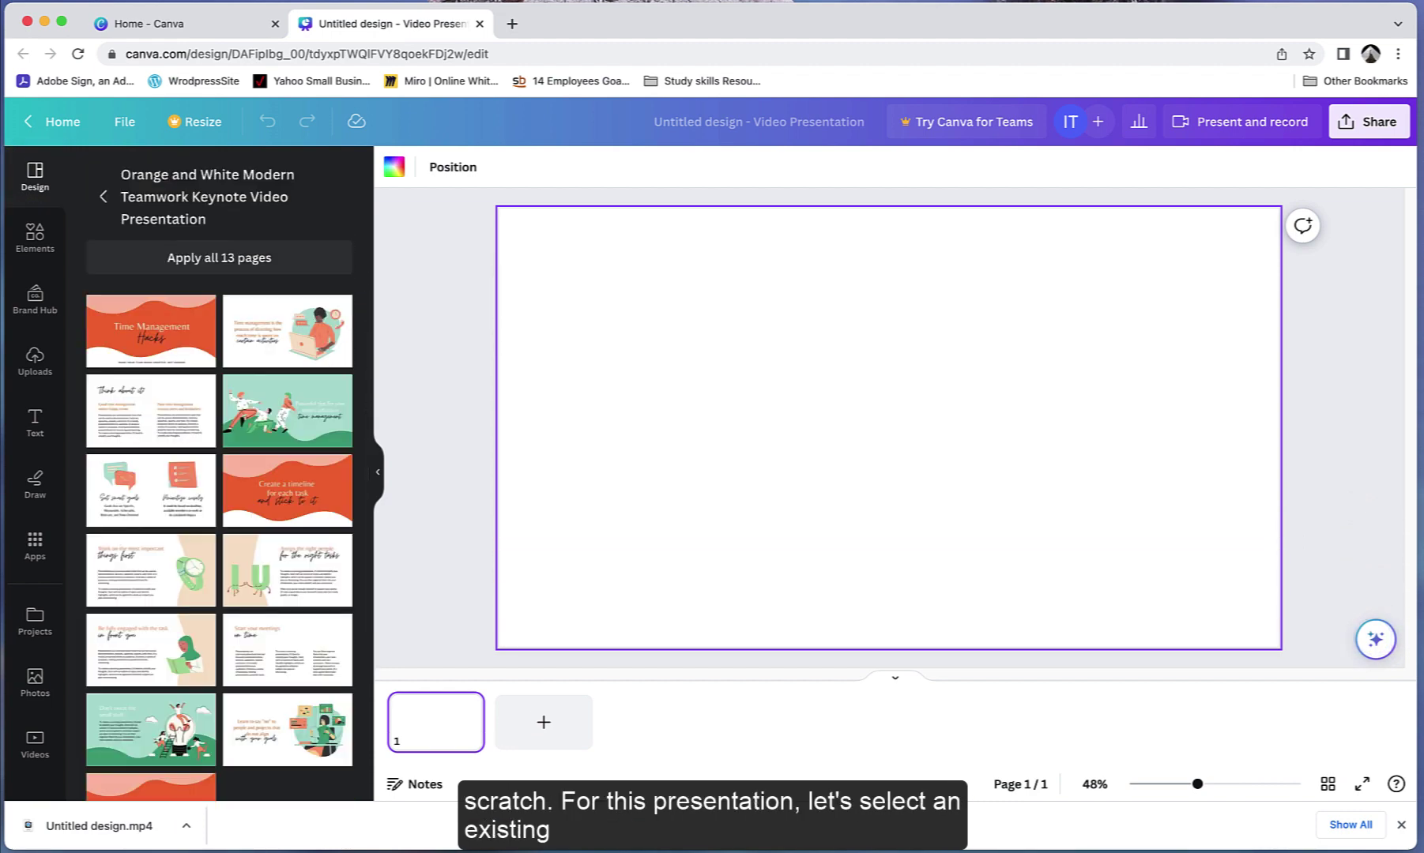
{"action": "left_click", "coordinate": [158, 348]}
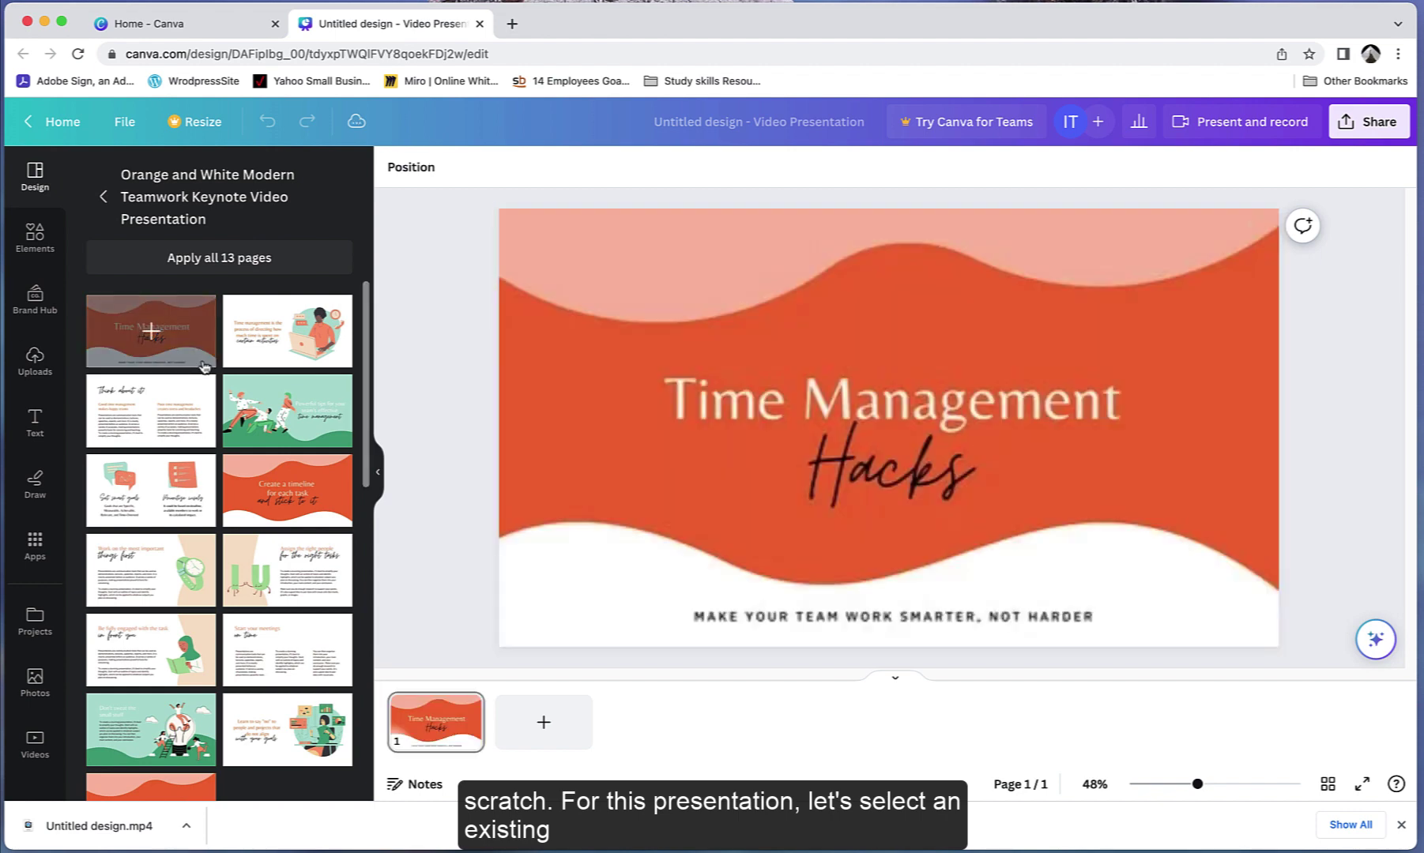
{"action": "left_click", "coordinate": [265, 366]}
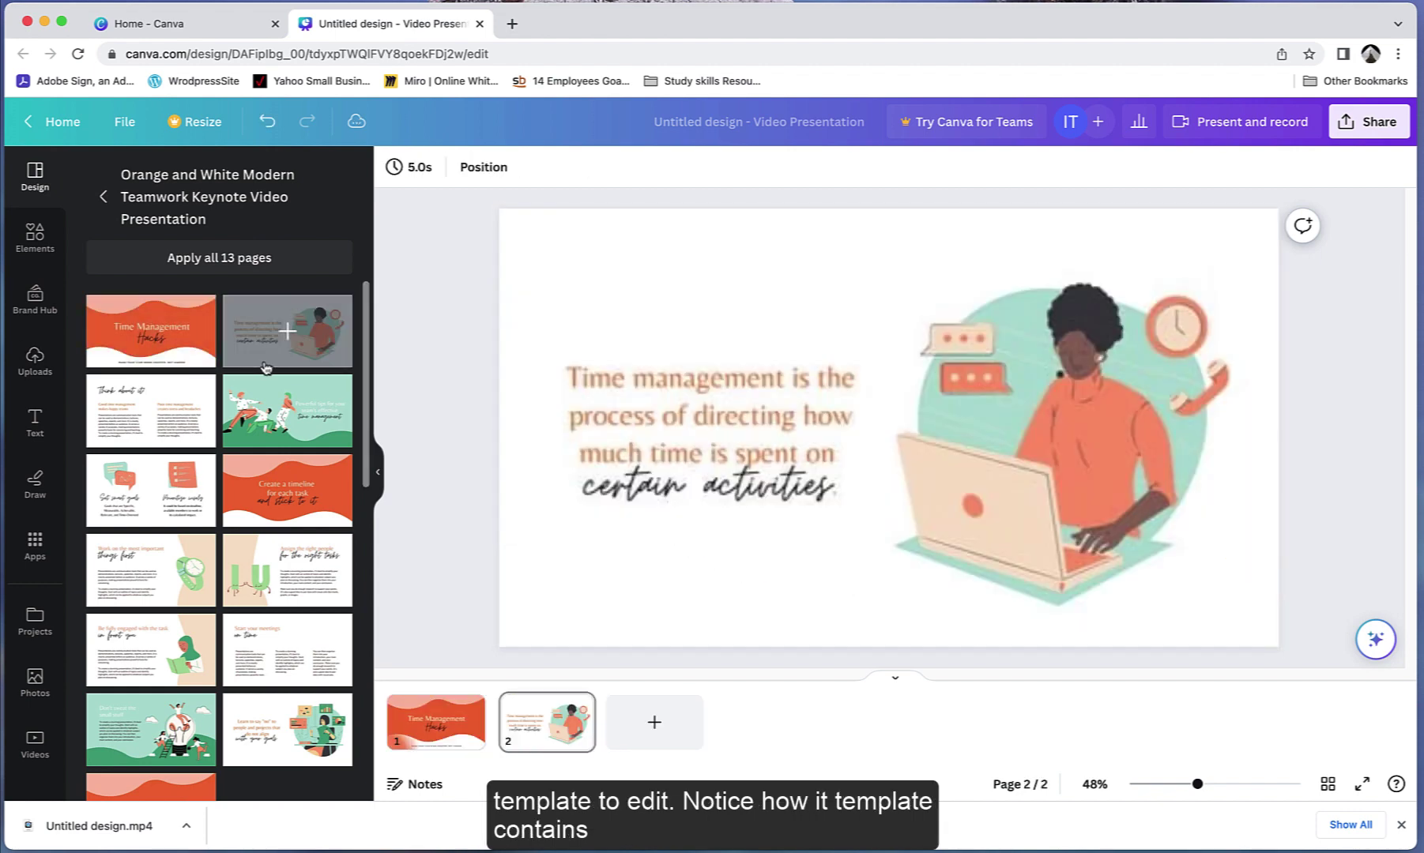
{"action": "left_click", "coordinate": [154, 583]}
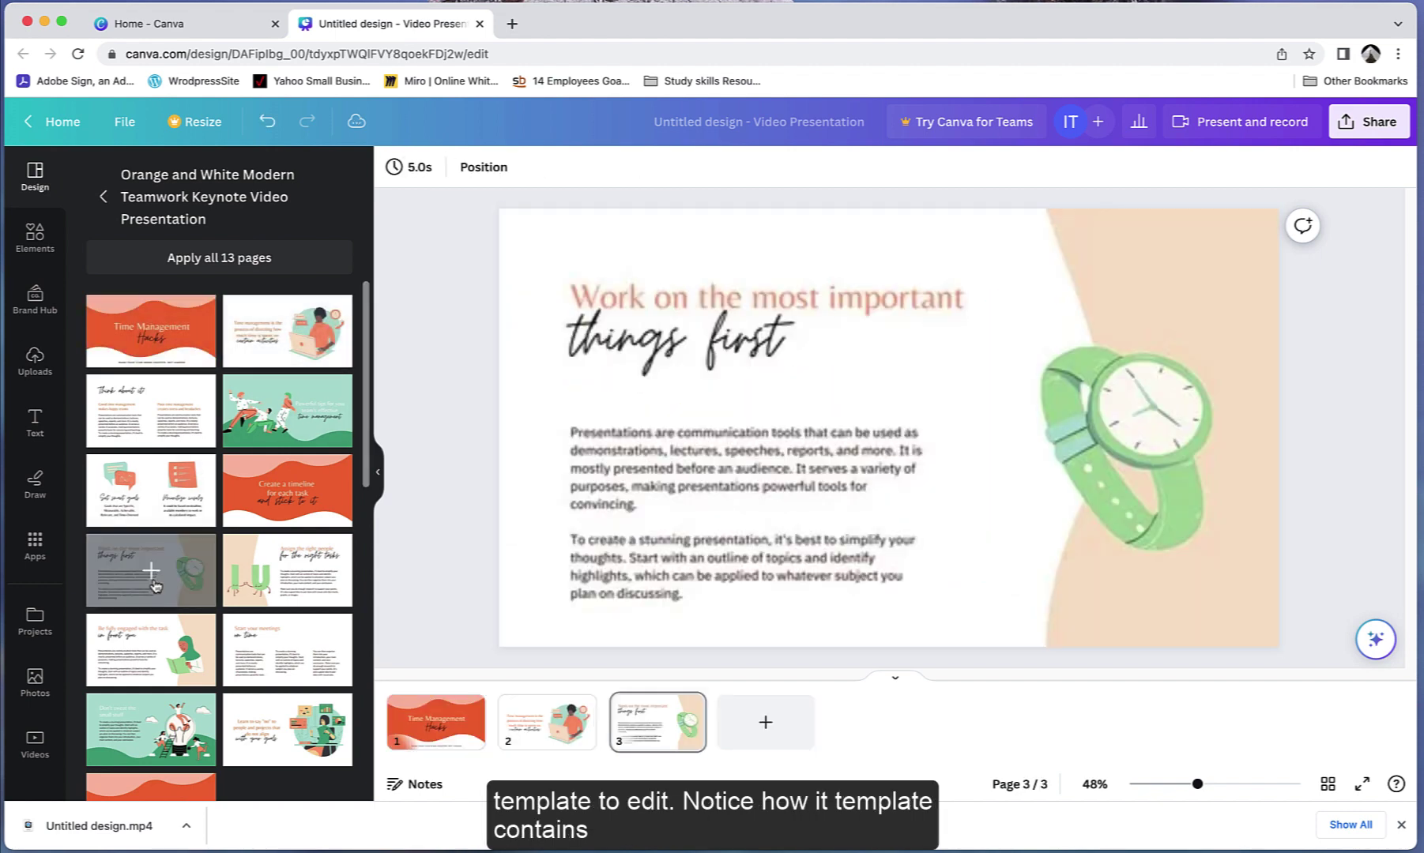
{"action": "left_click", "coordinate": [315, 732]}
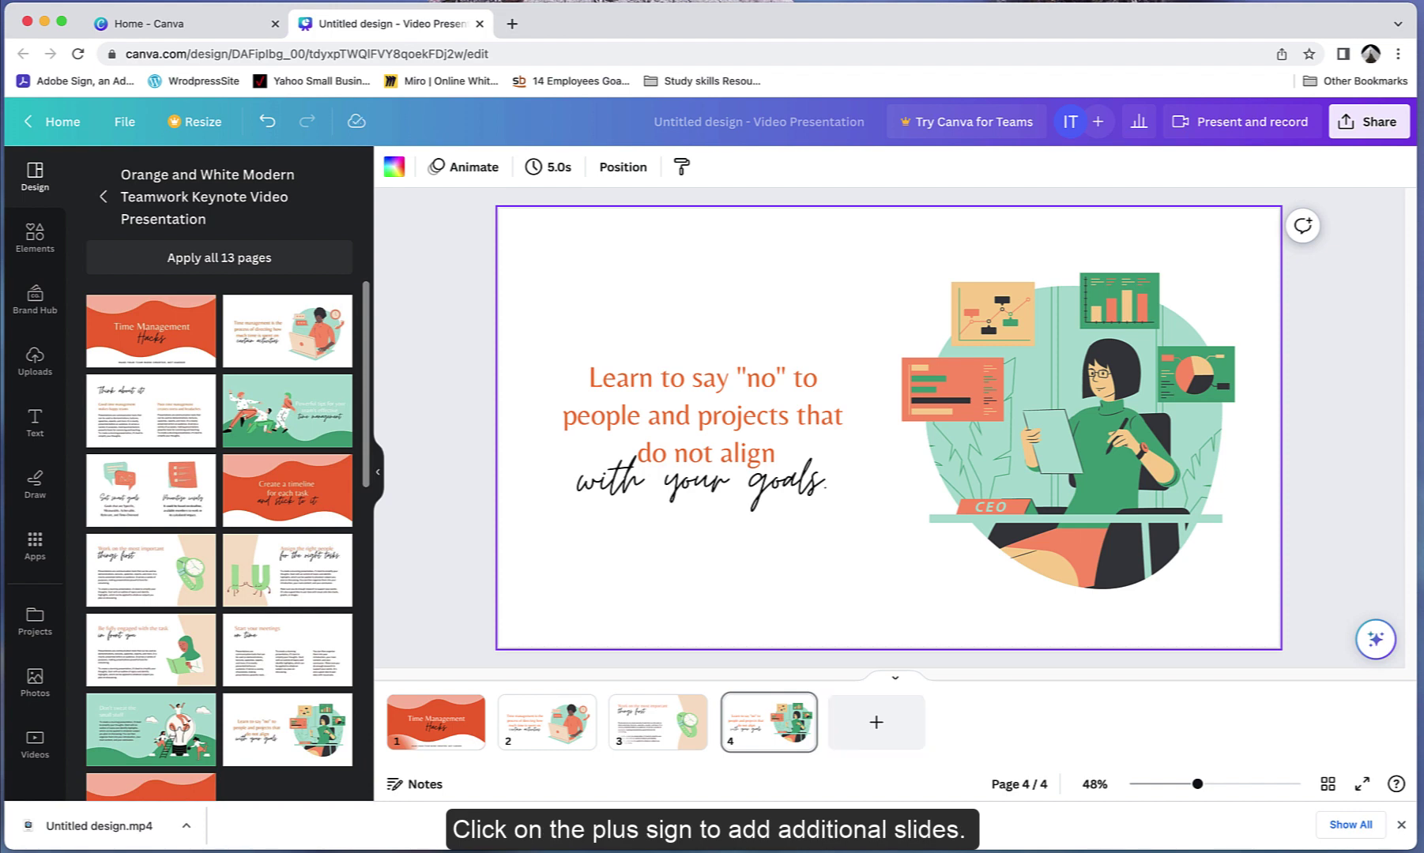
Step through pages 1–4 and append a blank page 5 at the end
{"action": "left_click", "coordinate": [442, 731]}
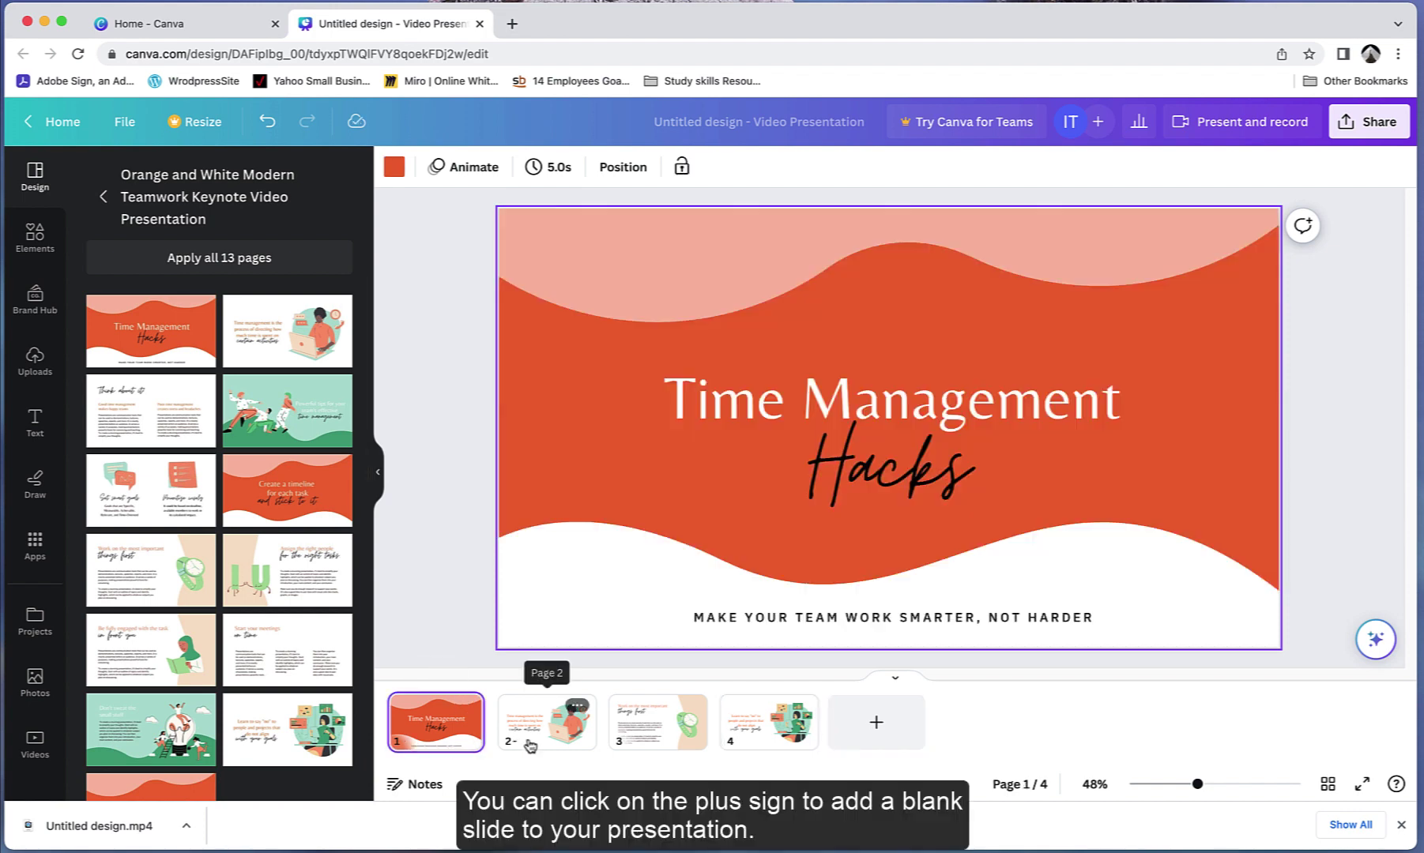
{"action": "left_click", "coordinate": [531, 742]}
{"action": "left_click", "coordinate": [628, 743]}
{"action": "left_click", "coordinate": [781, 747]}
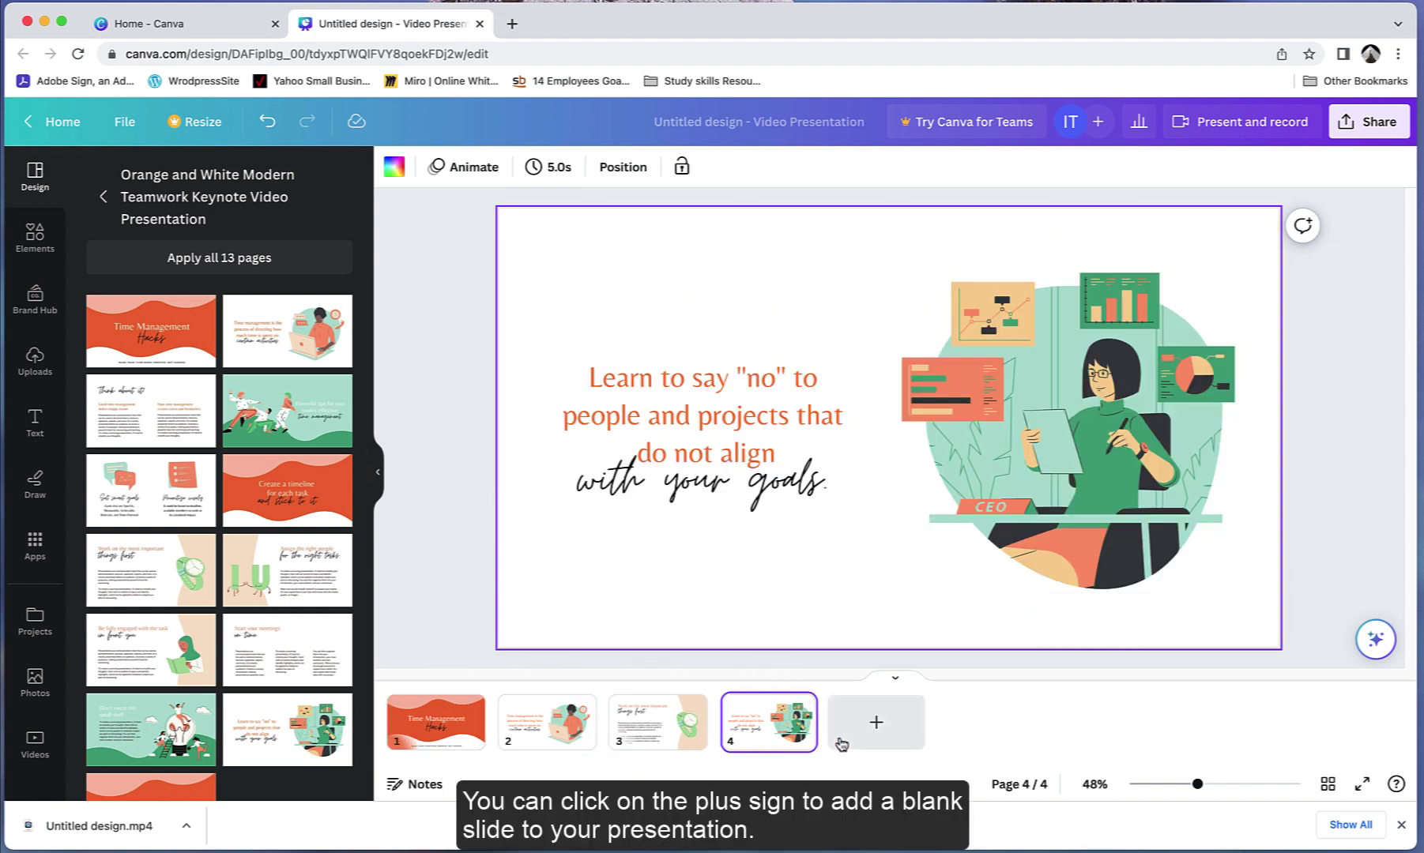
{"action": "left_click", "coordinate": [903, 739]}
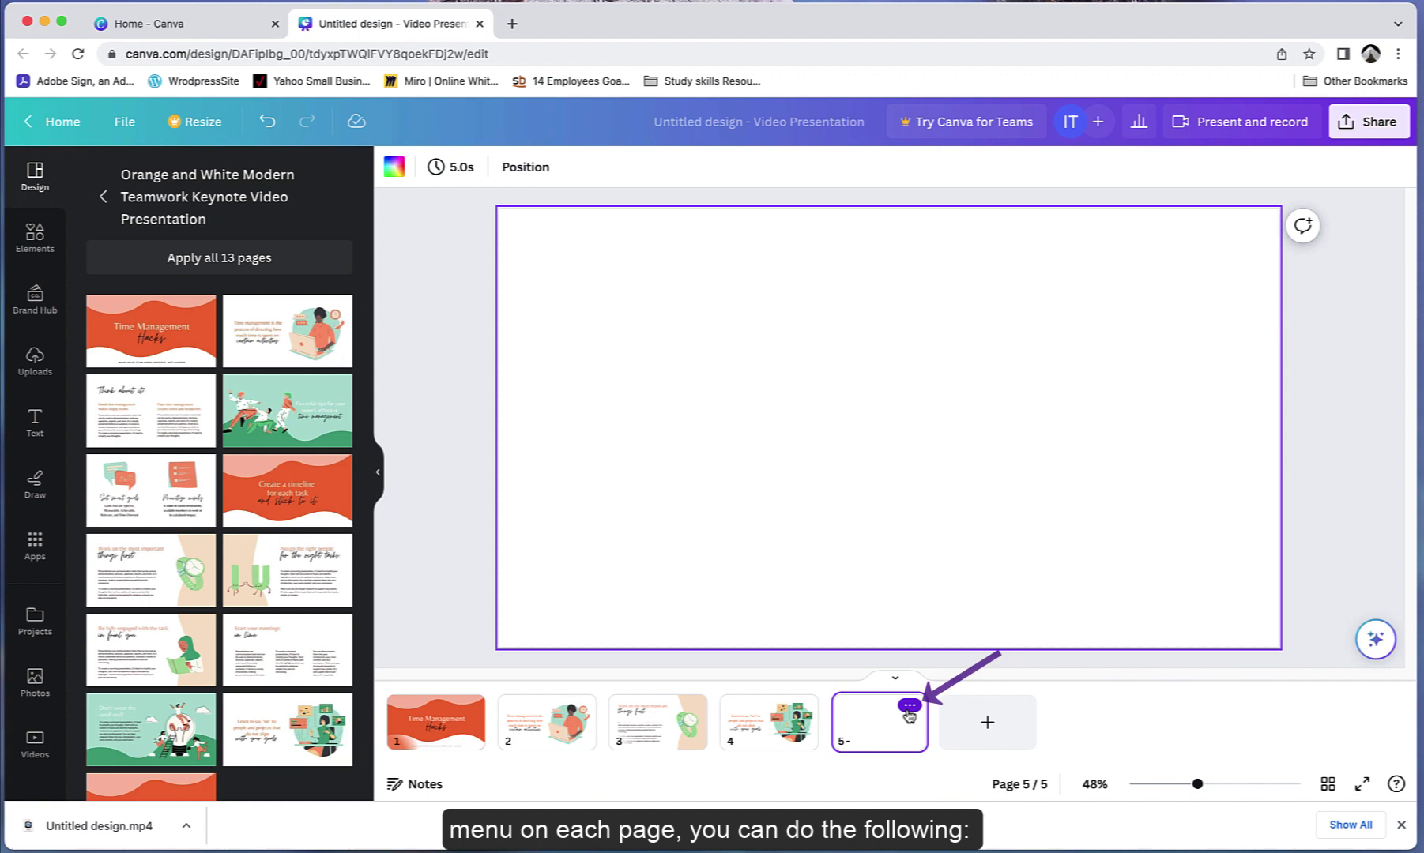
{"action": "left_click", "coordinate": [908, 708]}
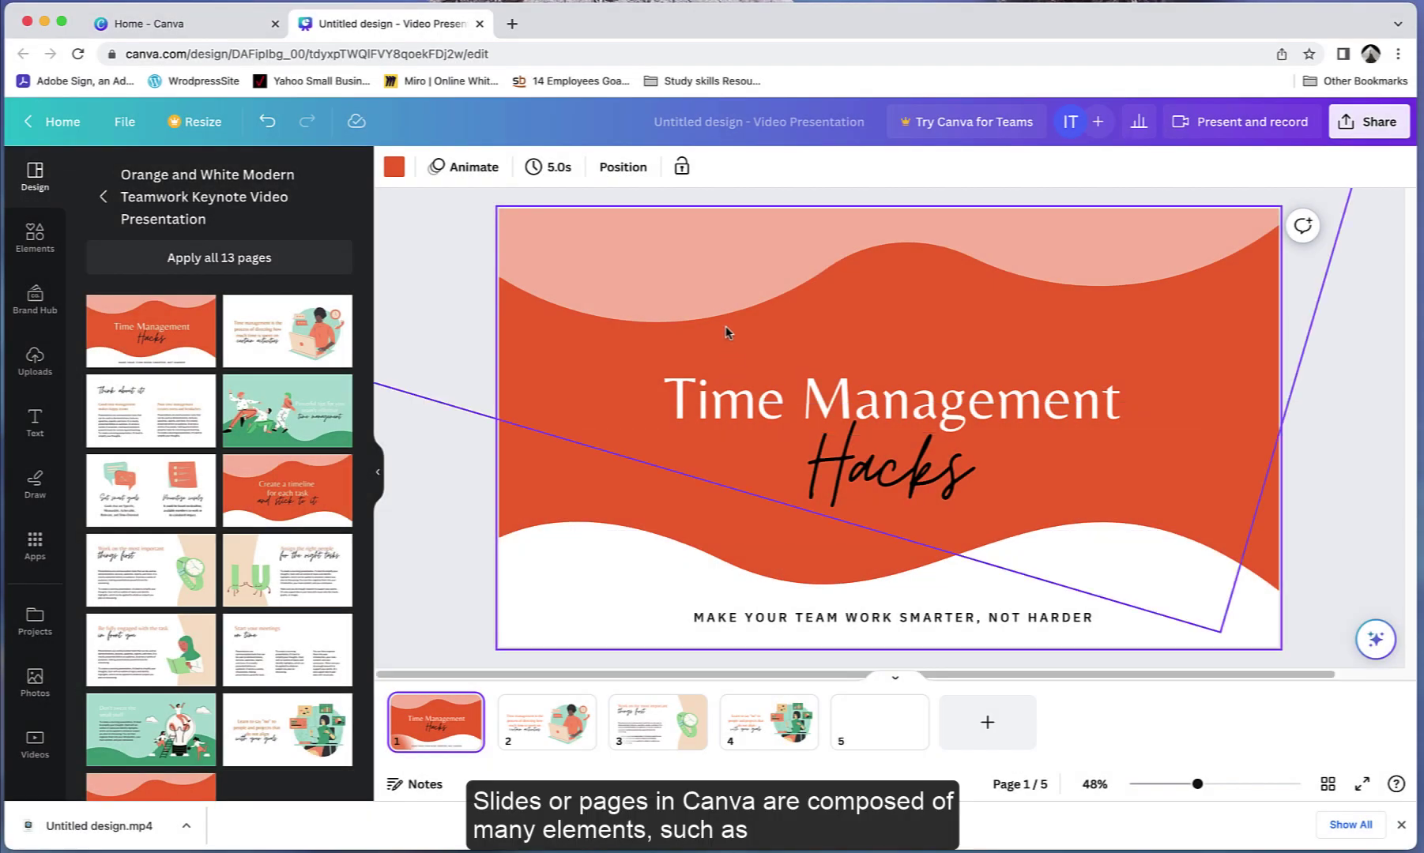
Retitle slide 1 'Nursing Research', add an author byline, and set the subtitle to 'MIAMI DADE COLLEGE - MEDICAL CAMPUS'
{"action": "double_click", "coordinate": [1056, 395]}
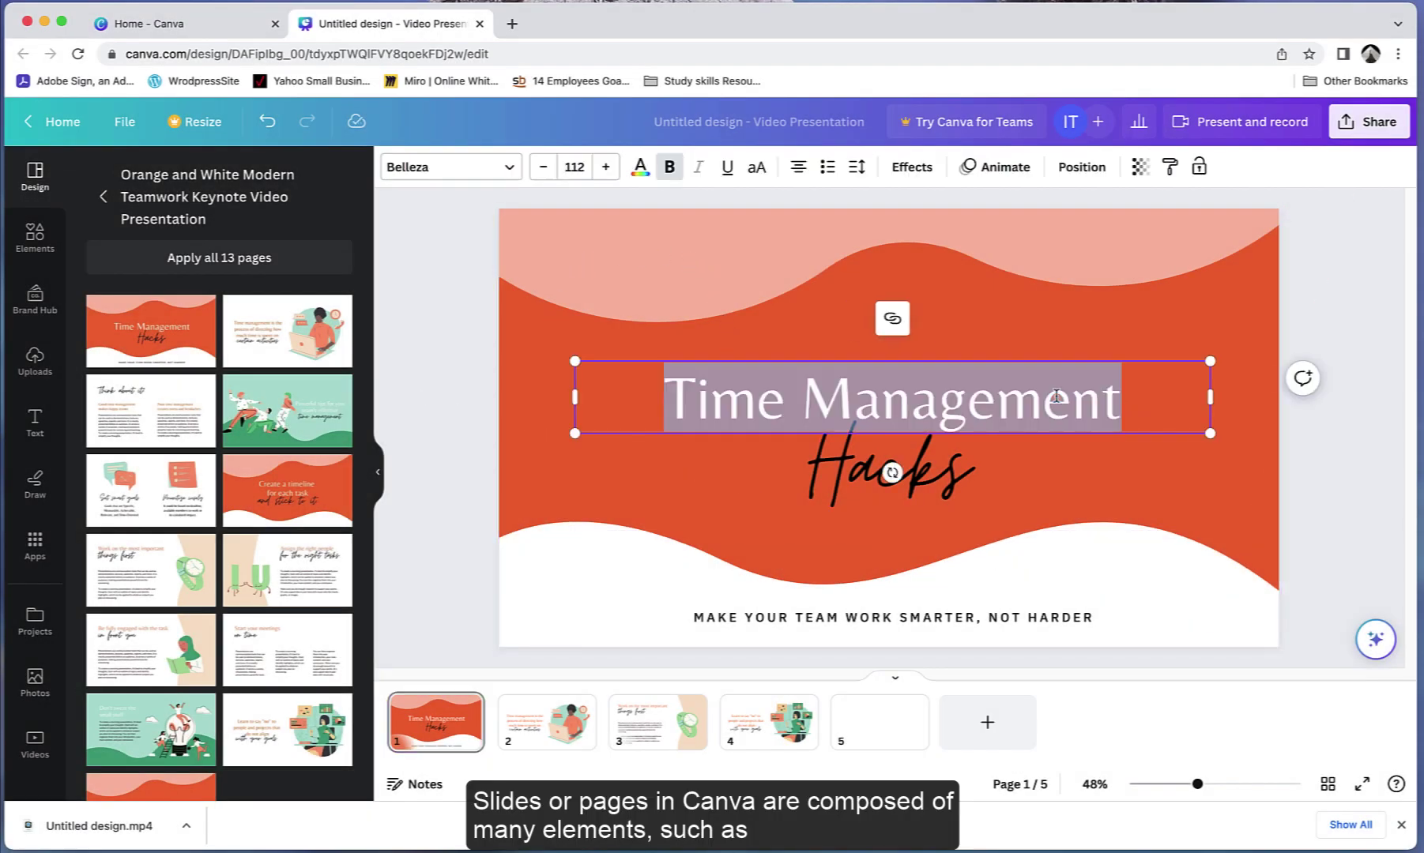
{"action": "type", "text": "Nurs"}
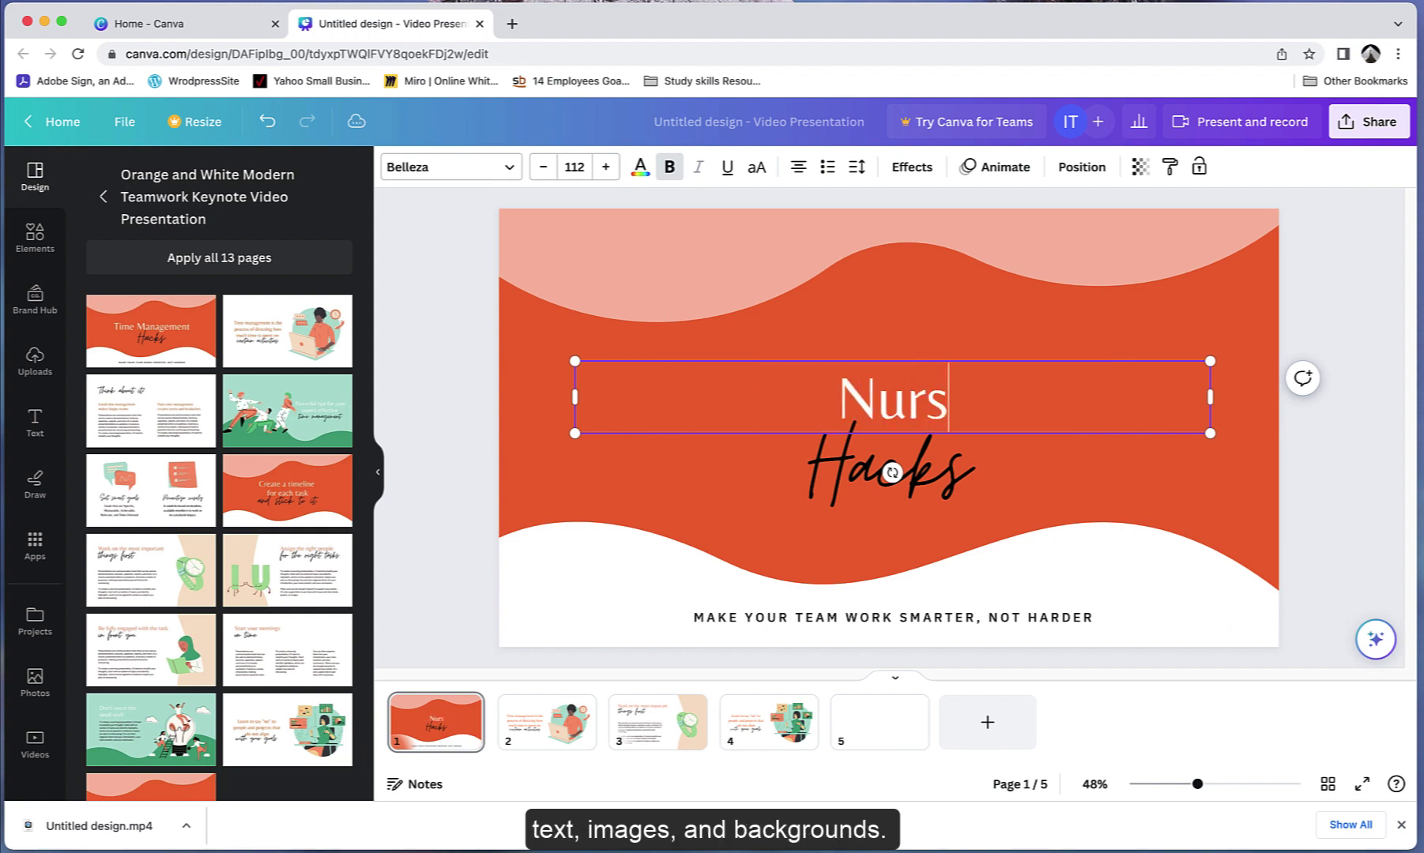
{"action": "type", "text": "ing Research"}
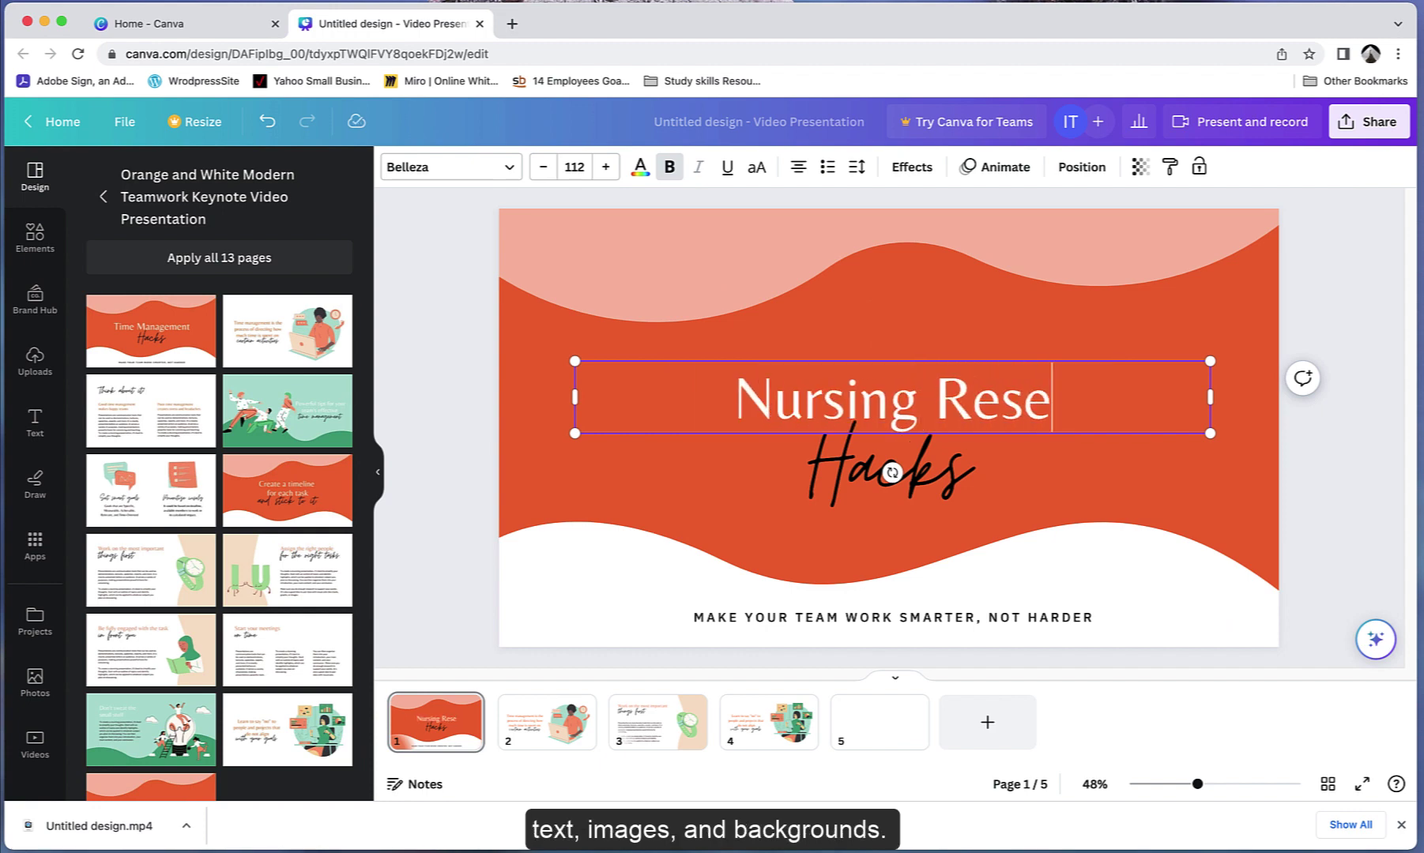
{"action": "double_click", "coordinate": [955, 466]}
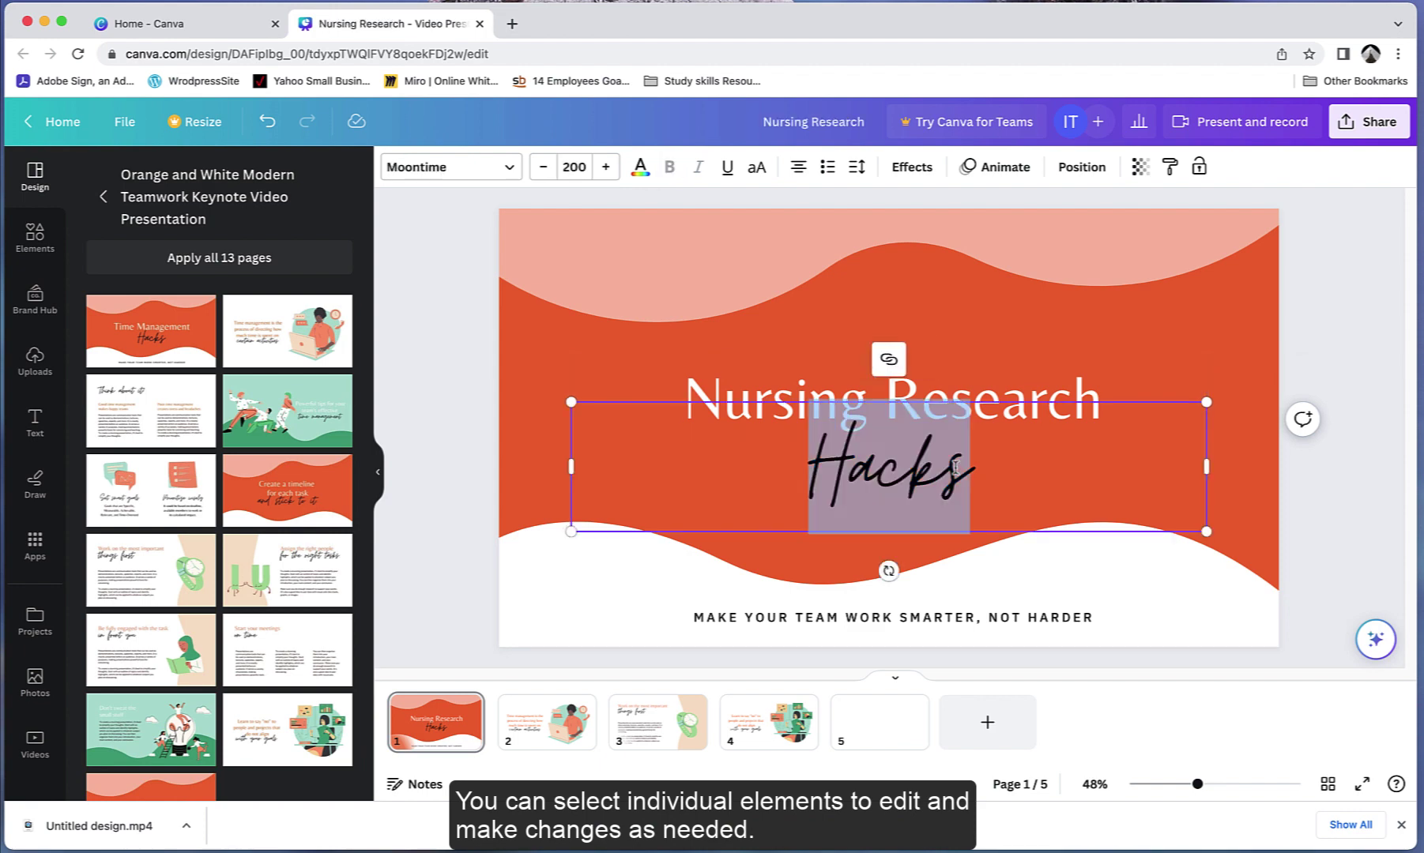
{"action": "type", "text": "by"}
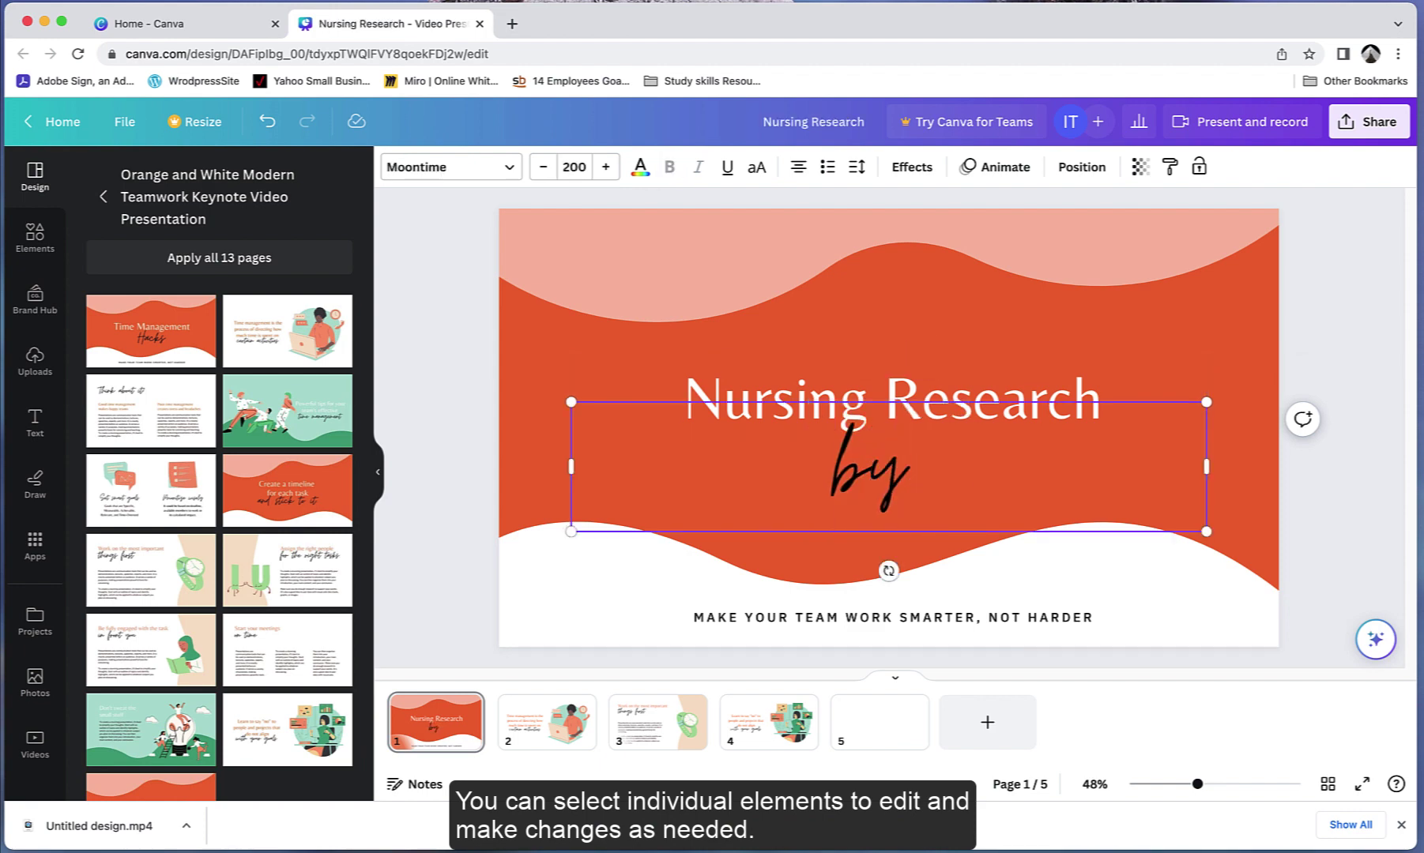
{"action": "type", "text": " Ivan Y"}
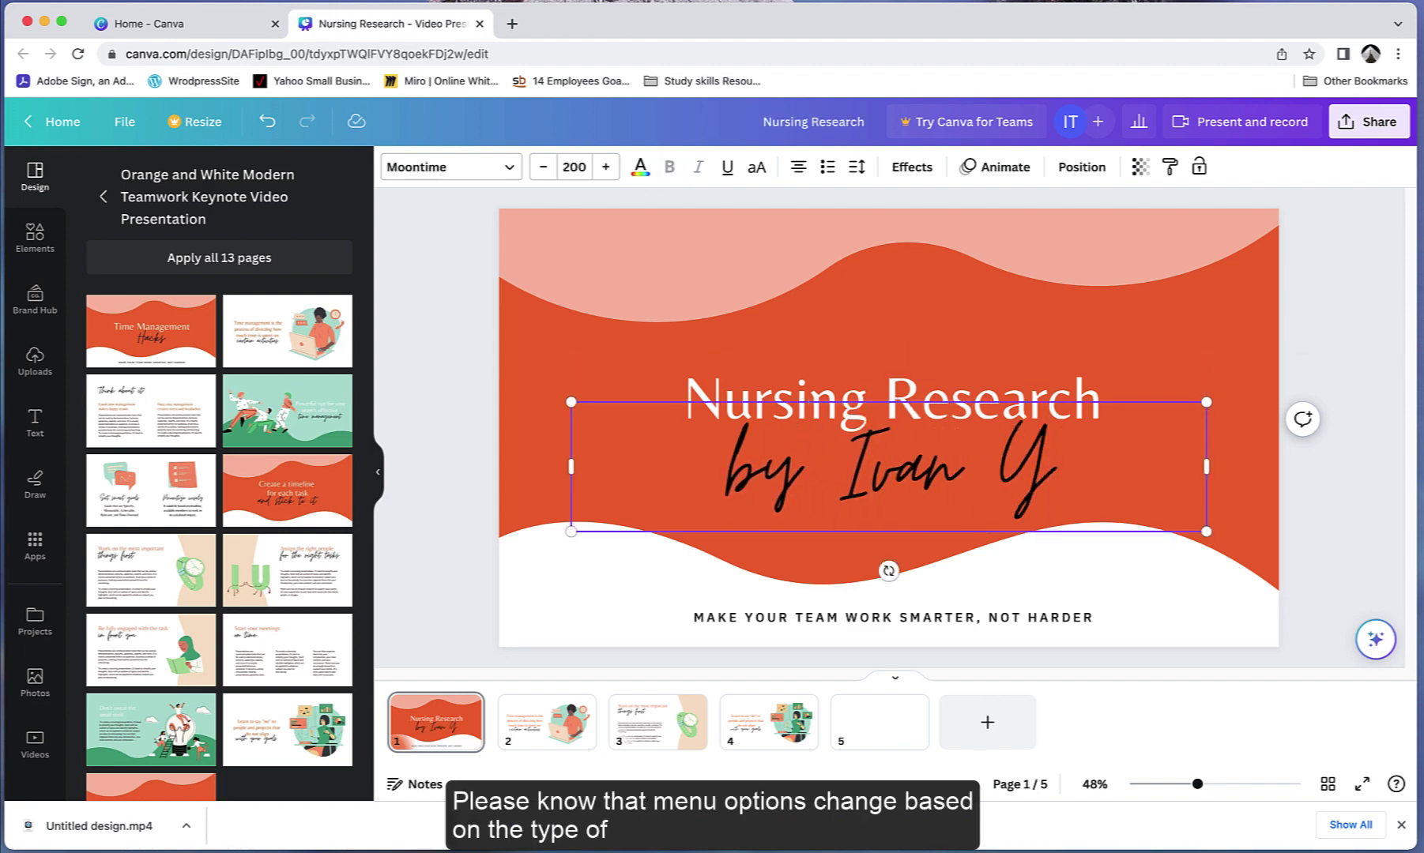
{"action": "type", "text": "oledo"}
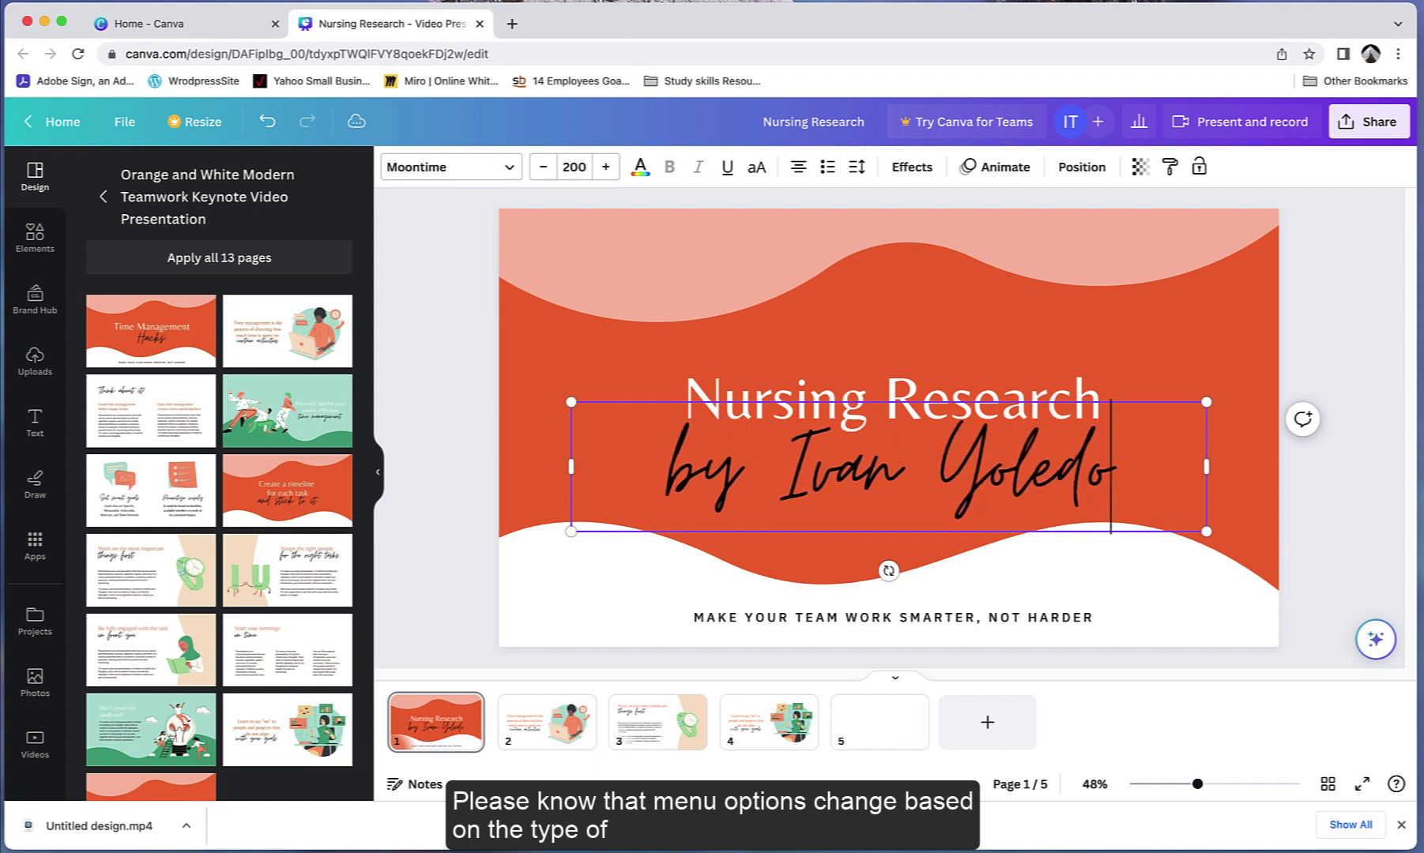
{"action": "double_click", "coordinate": [831, 617]}
{"action": "type", "text": "MI"}
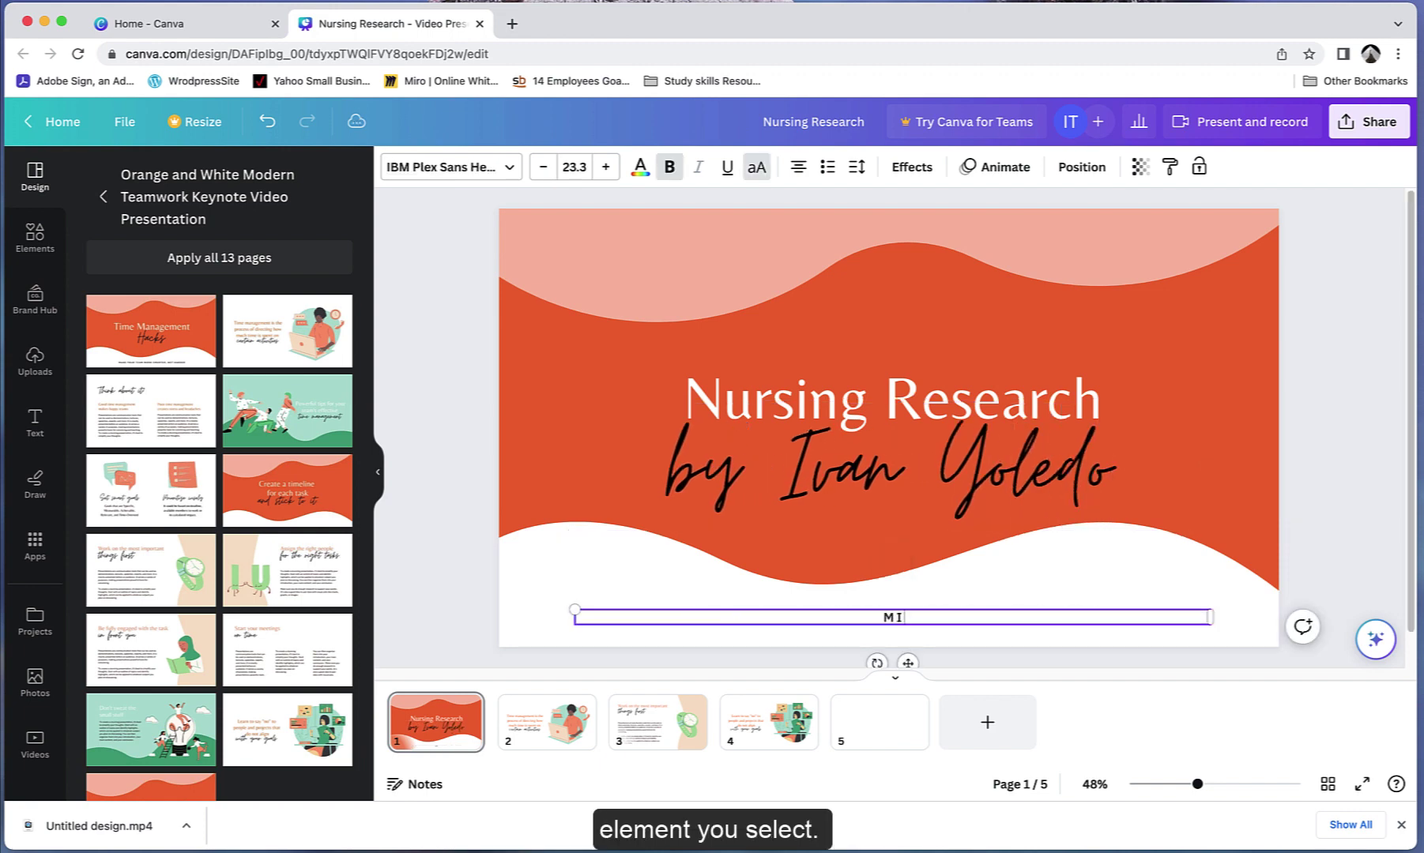
{"action": "type", "text": "AMI DADE COLLE"}
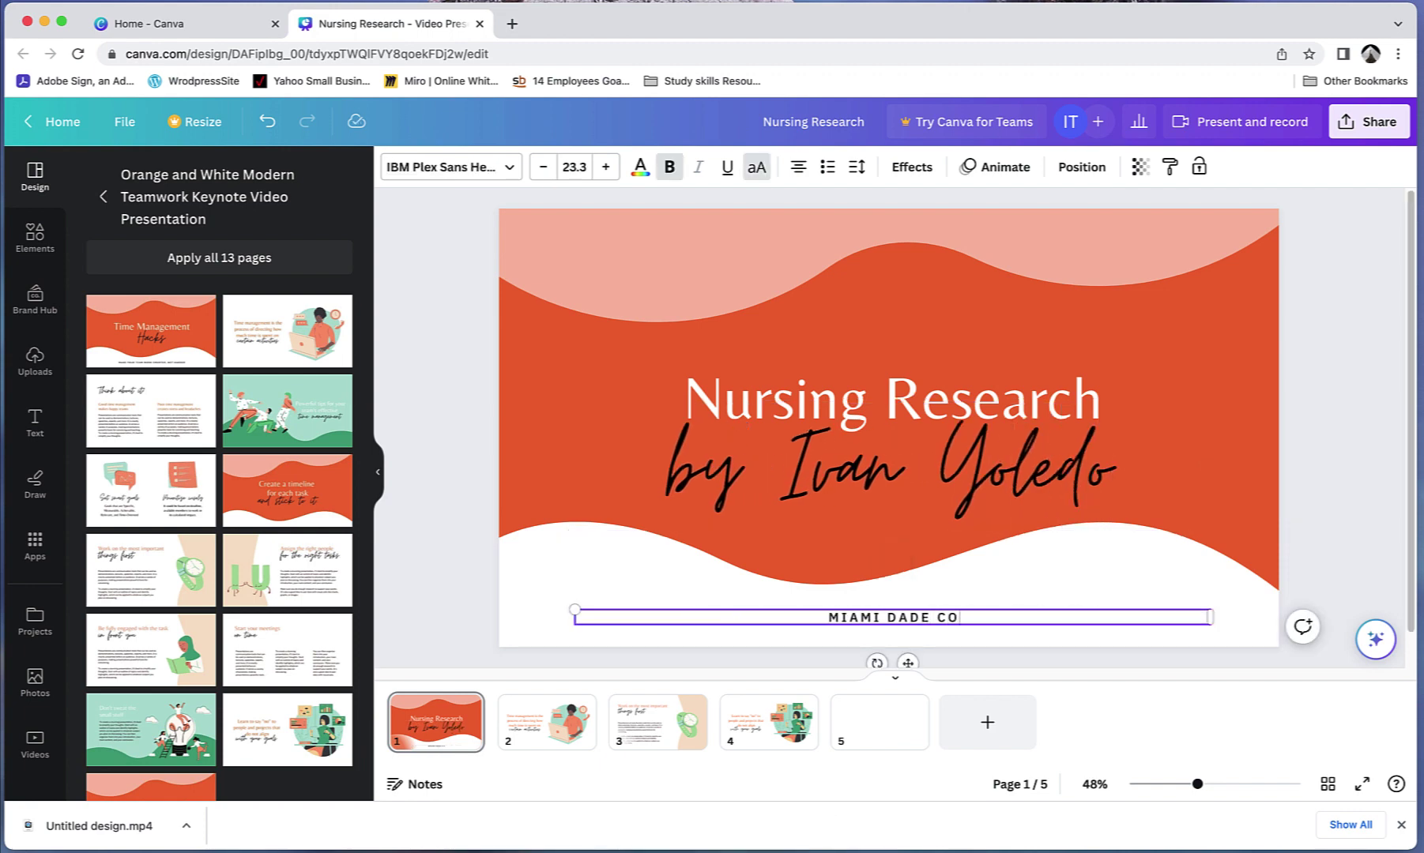
{"action": "type", "text": "GE - MEDICAL CAMPUS"}
Try the Pop, Fuchsia and Cherry duotone filters on the title slide's background wave
{"action": "left_click", "coordinate": [1234, 385]}
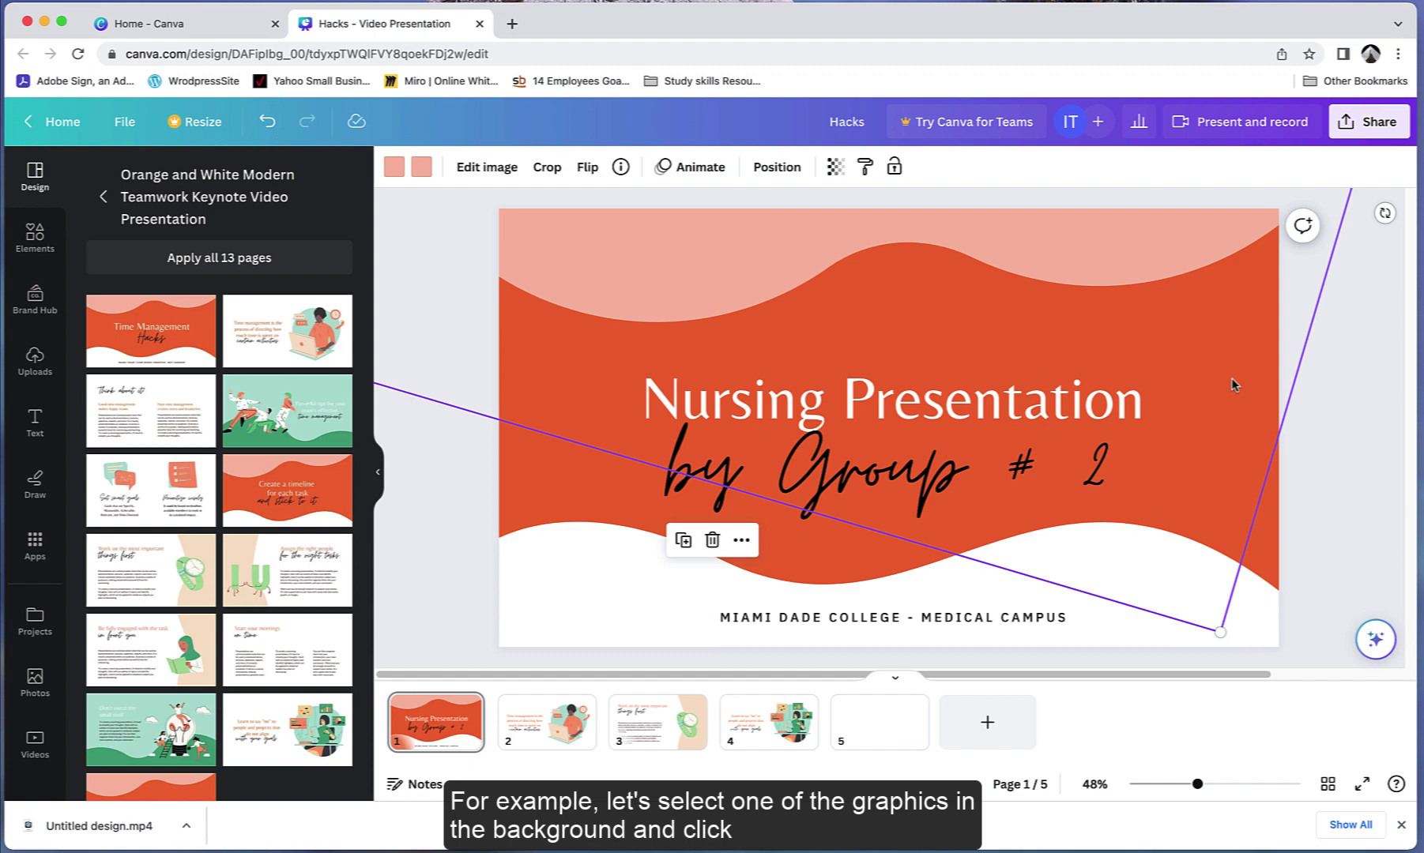
{"action": "left_click", "coordinate": [486, 167]}
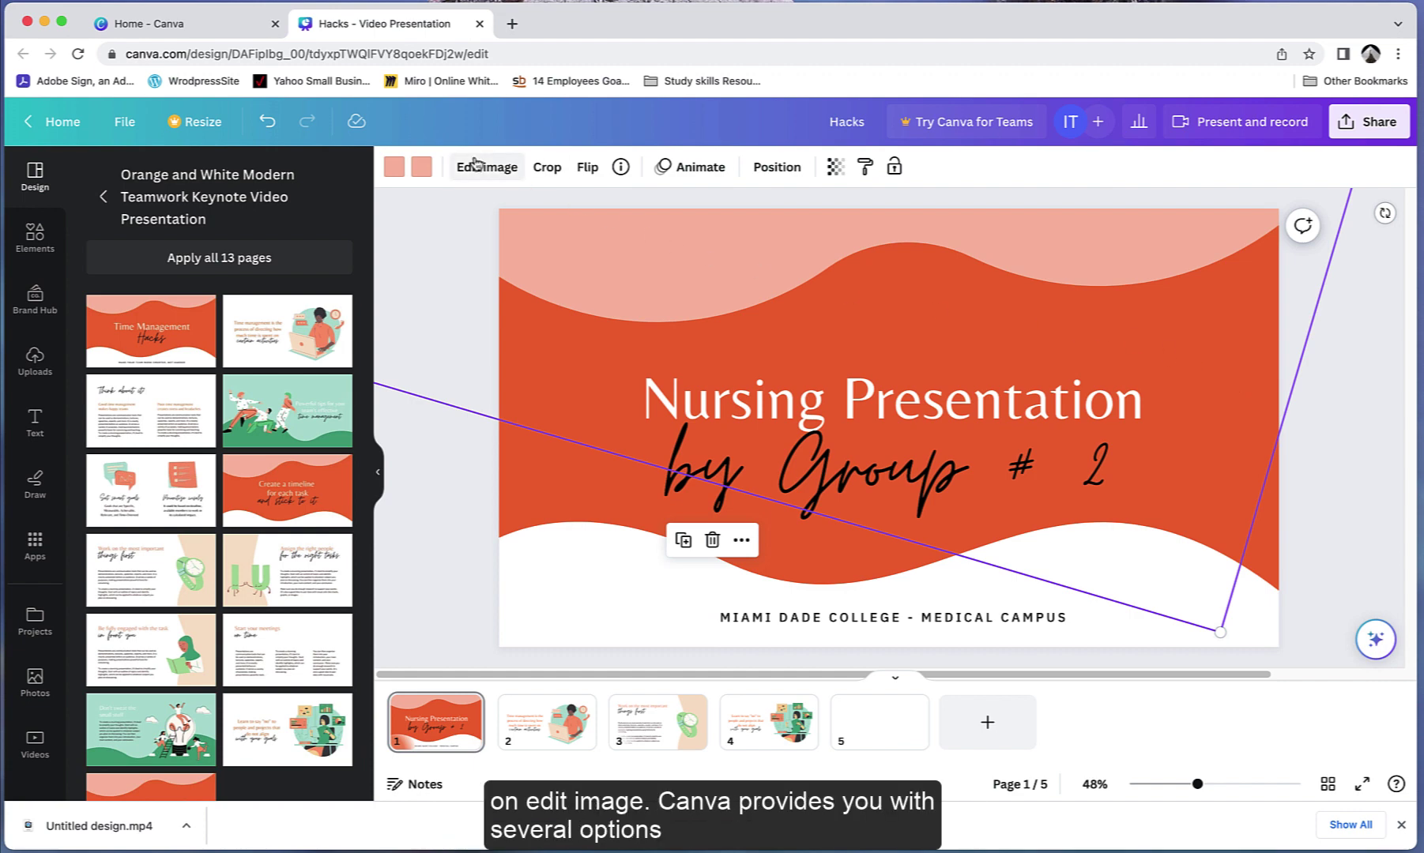
{"action": "scroll", "coordinate": [366, 316], "scroll_direction": "down", "scroll_amount": 5}
{"action": "left_click", "coordinate": [306, 361]}
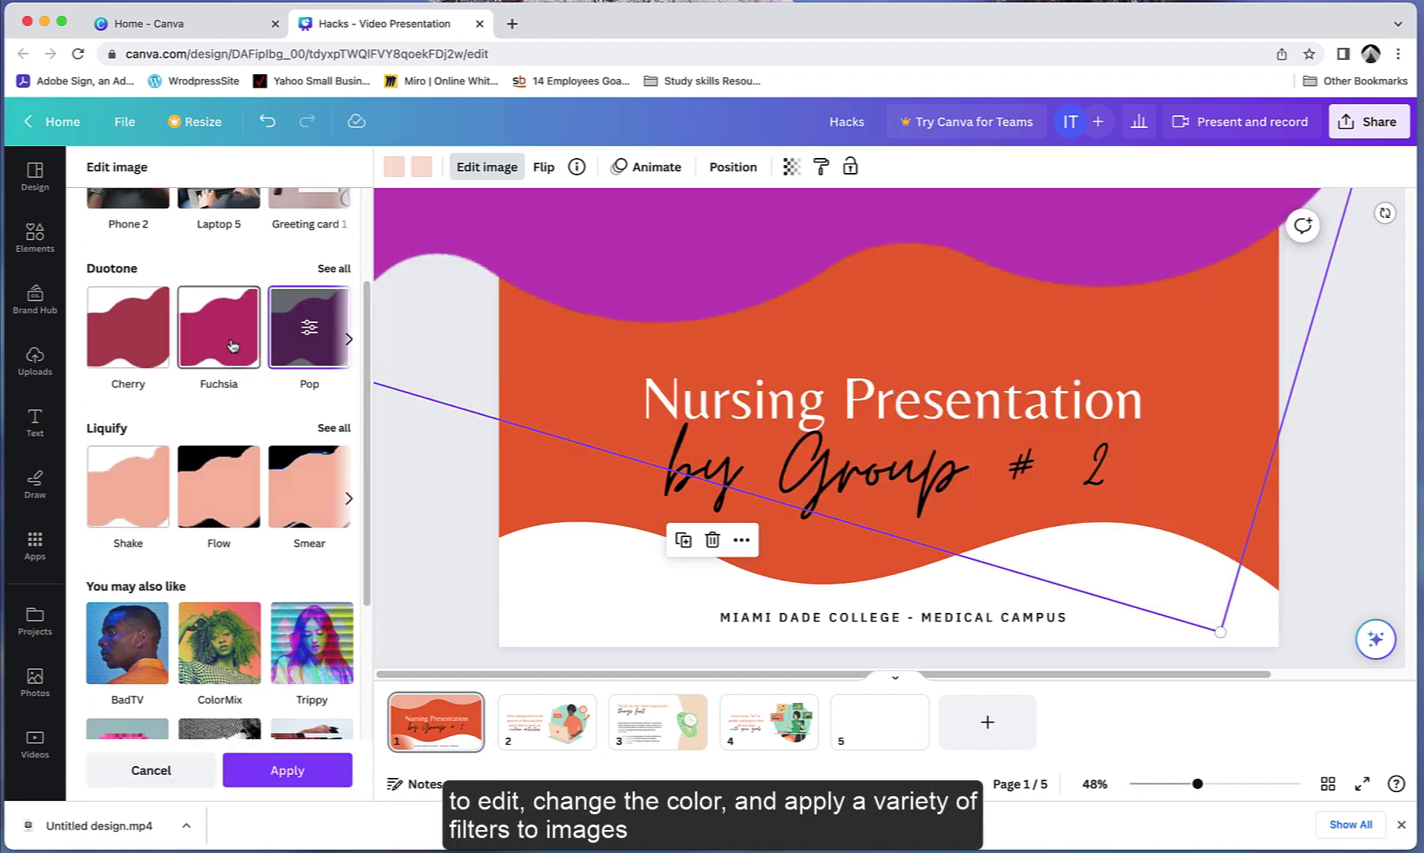
{"action": "left_click", "coordinate": [231, 345]}
{"action": "left_click", "coordinate": [136, 345]}
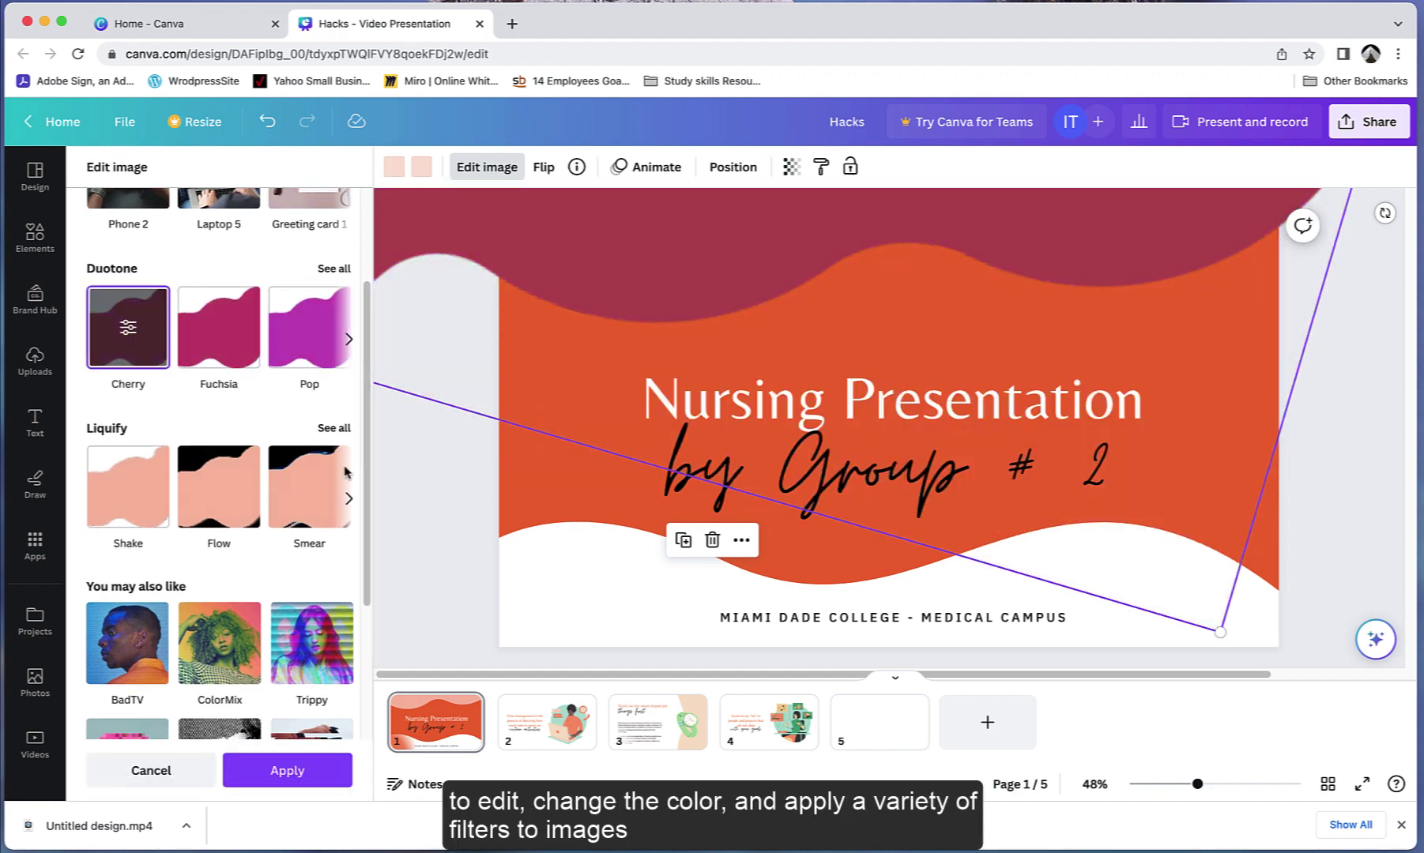
{"action": "left_click", "coordinate": [426, 510]}
Recolour the background wave, trying dark grey and then mint green
{"action": "left_click", "coordinate": [394, 168]}
{"action": "left_click", "coordinate": [287, 269]}
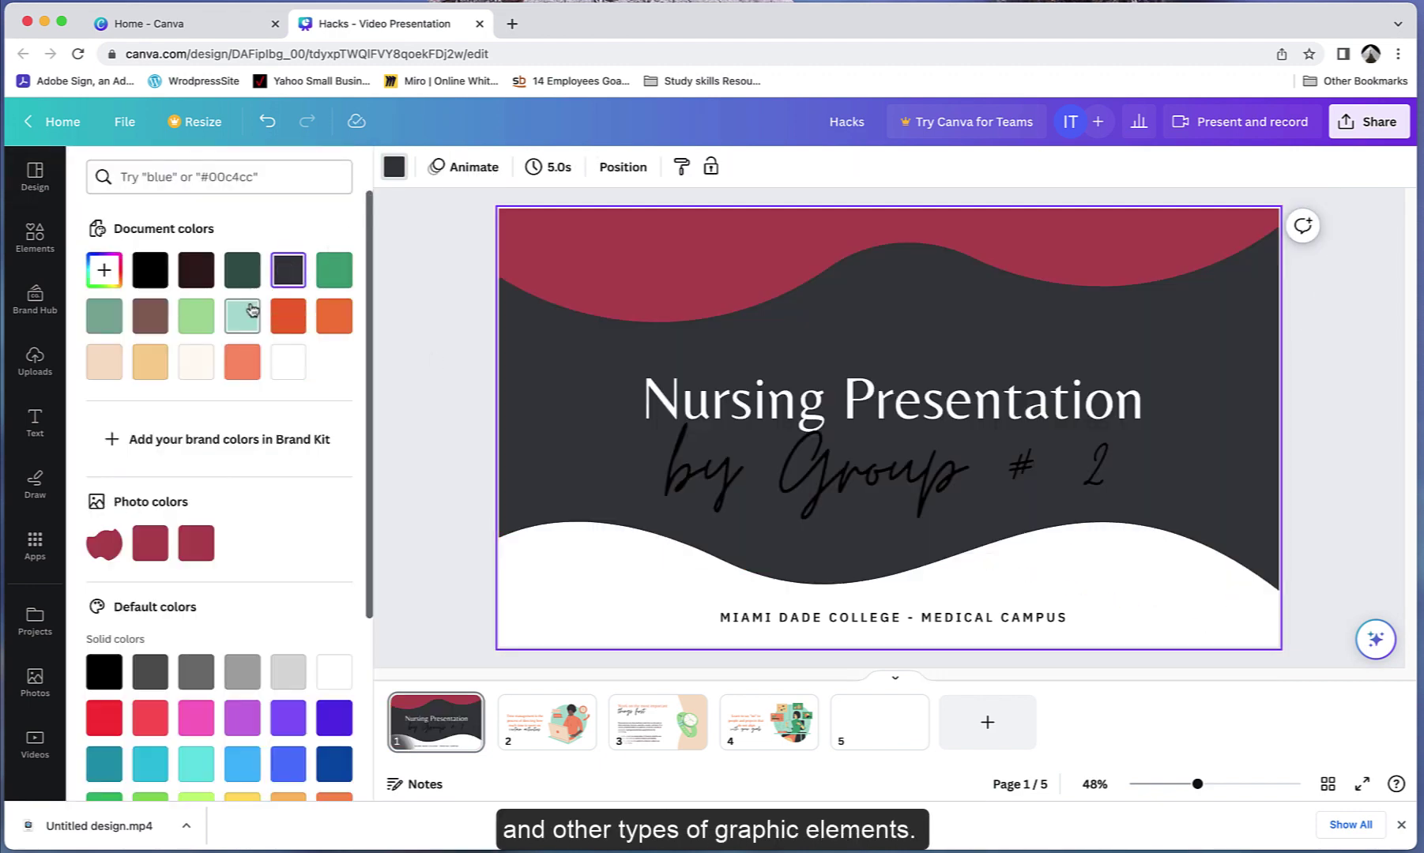
{"action": "left_click", "coordinate": [258, 316]}
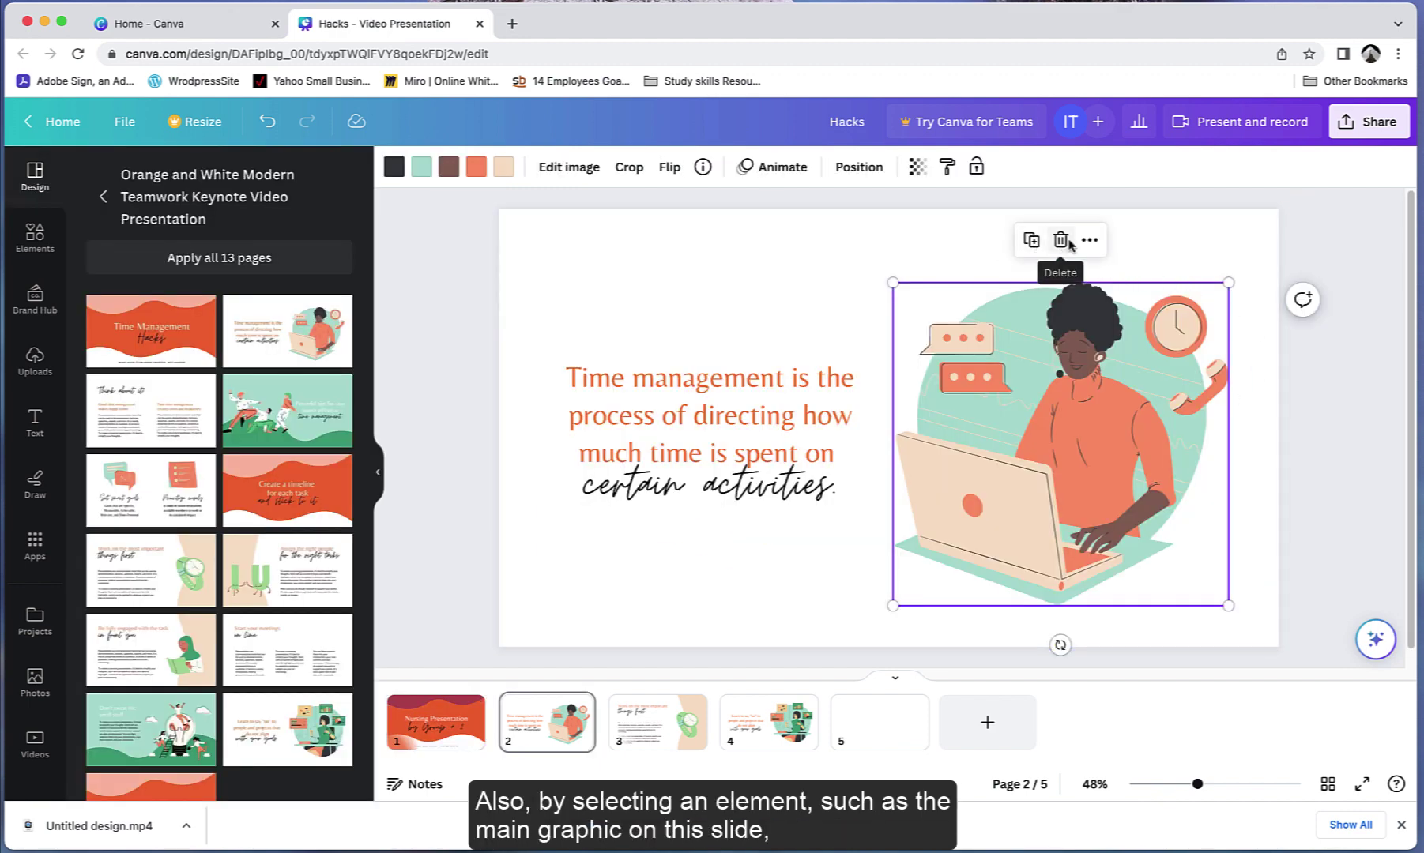
Check the illustration's crop and right-click options, then go to page 5 for a new text box
{"action": "double_click", "coordinate": [1094, 360]}
{"action": "right_click", "coordinate": [1094, 360]}
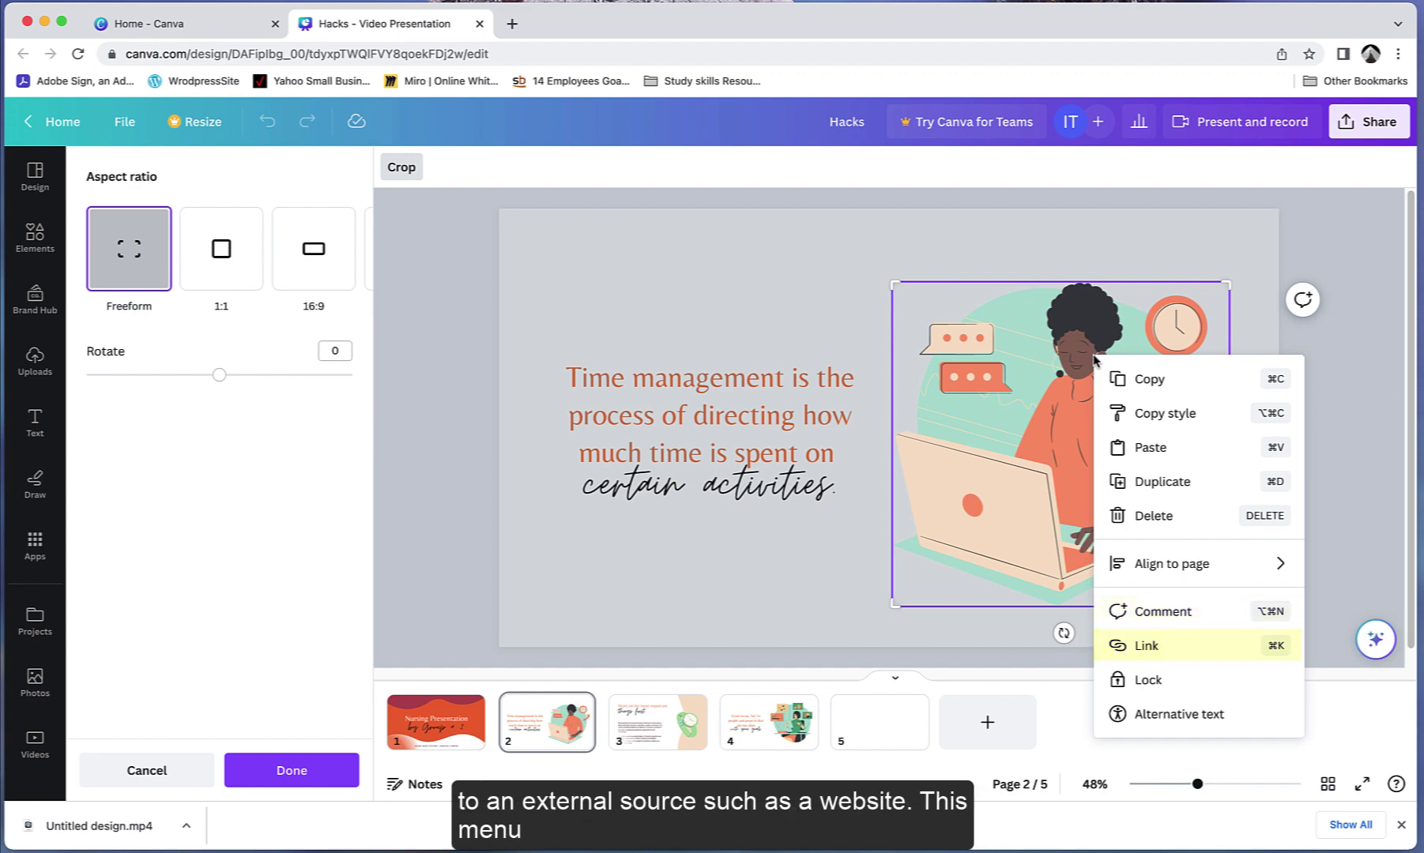
{"action": "mouse_move", "coordinate": [1122, 563]}
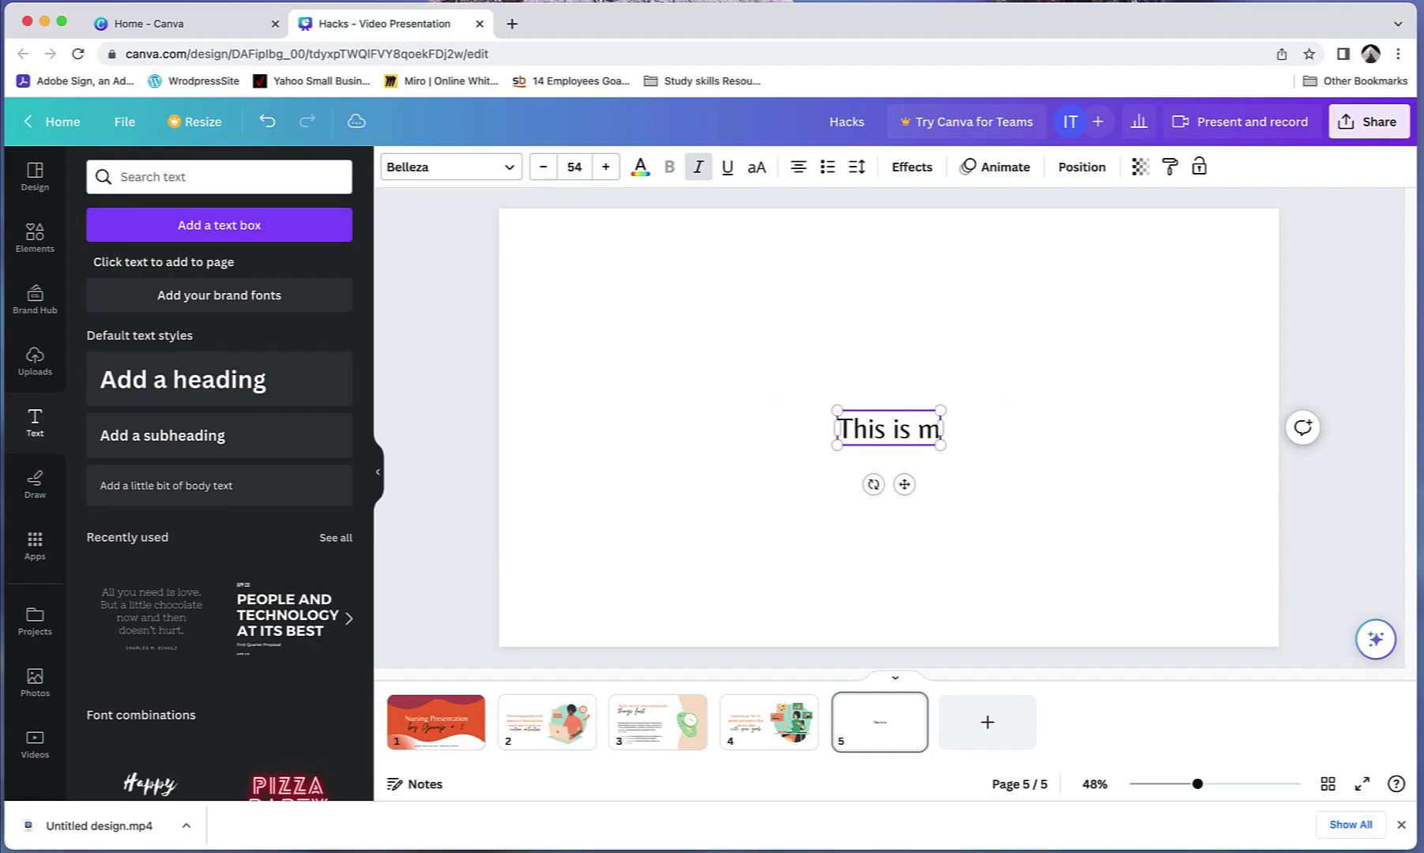
Type four lines: 'This is my first presentation in Canva', 'Part of my nursing course', 'Summer', 'This is how we edit text'
{"action": "type", "text": "y first presentation in Canva"}
{"action": "key", "text": "Return"}
{"action": "type", "text": "Part of my nursing course"}
{"action": "key", "text": "Return"}
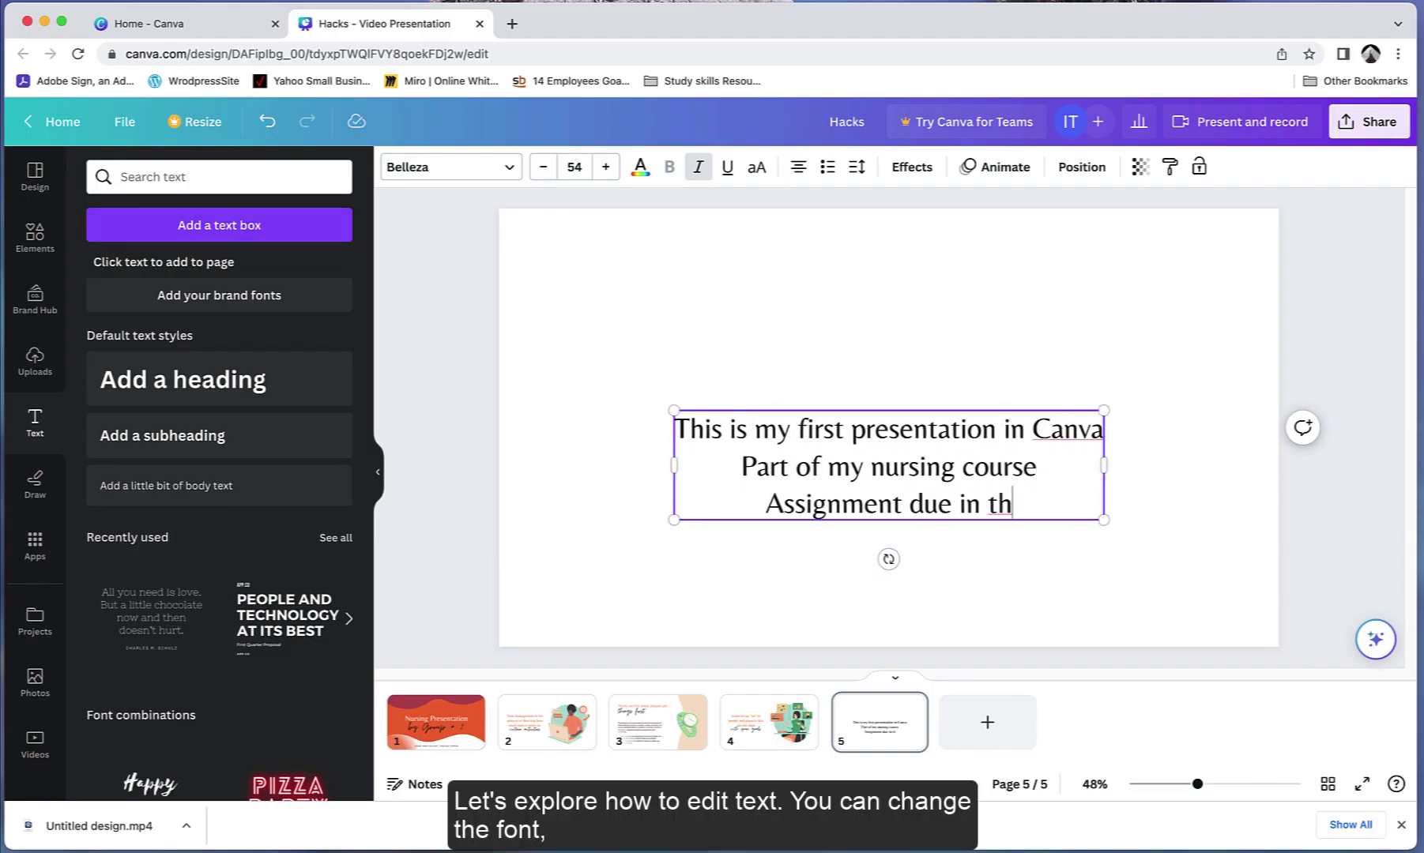
{"action": "type", "text": "Summer"}
{"action": "key", "text": "Return"}
{"action": "type", "text": "This is how we edit text"}
Change the text font to Aileron Regular, after briefly trying Abhaya Libre Regular
{"action": "left_click", "coordinate": [510, 168]}
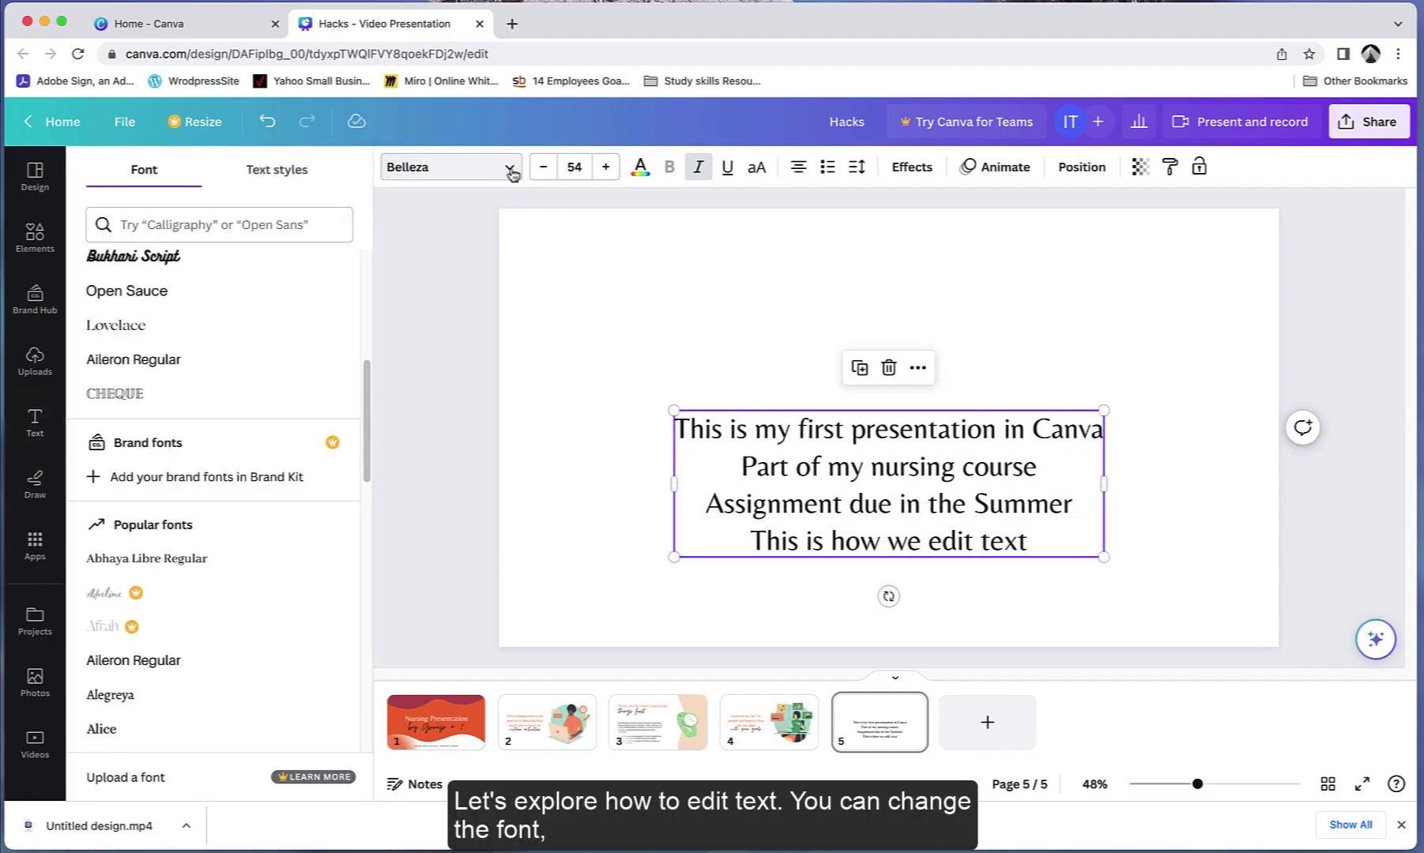
{"action": "left_click", "coordinate": [148, 559]}
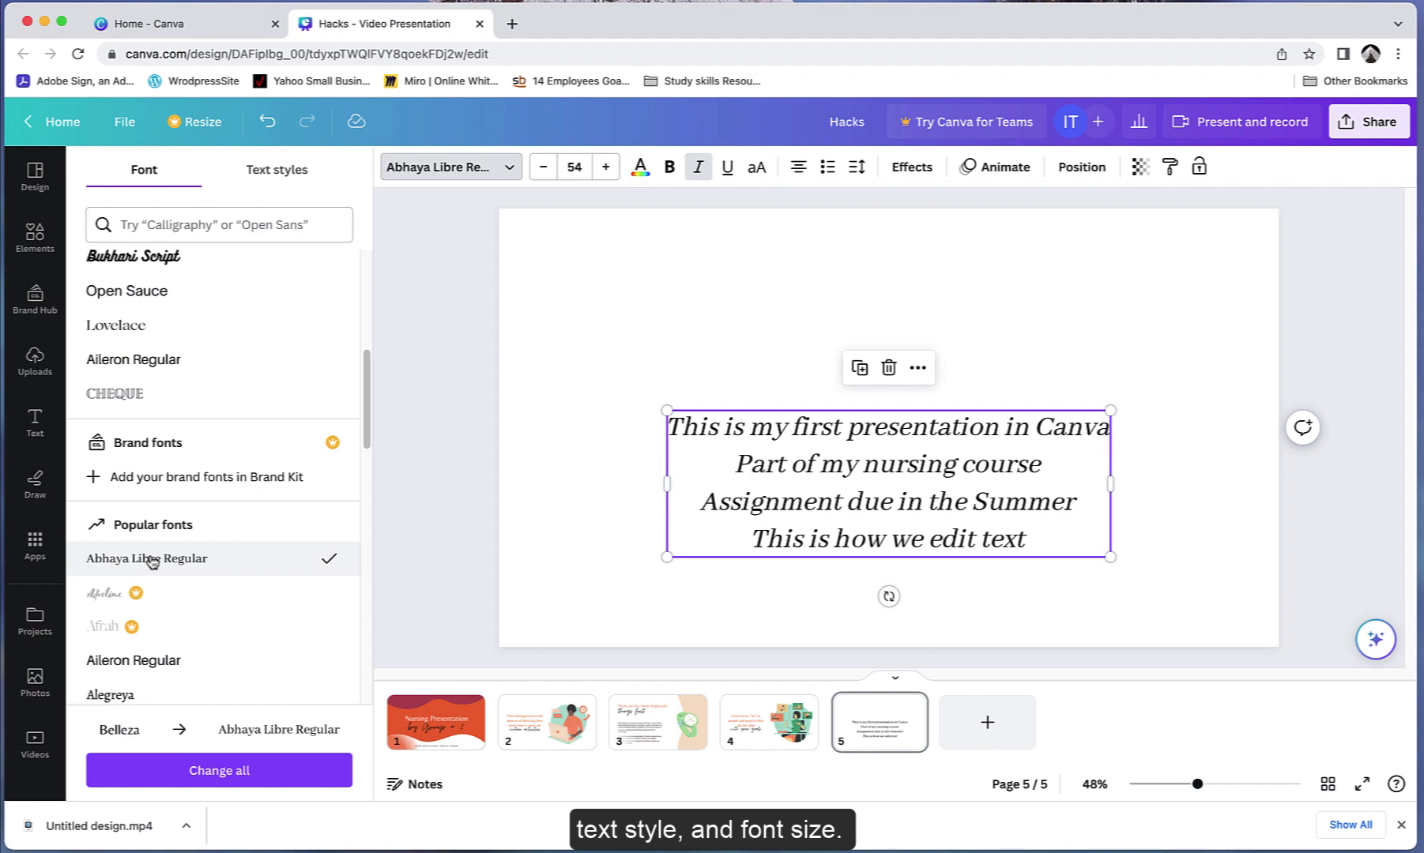
{"action": "left_click", "coordinate": [134, 661]}
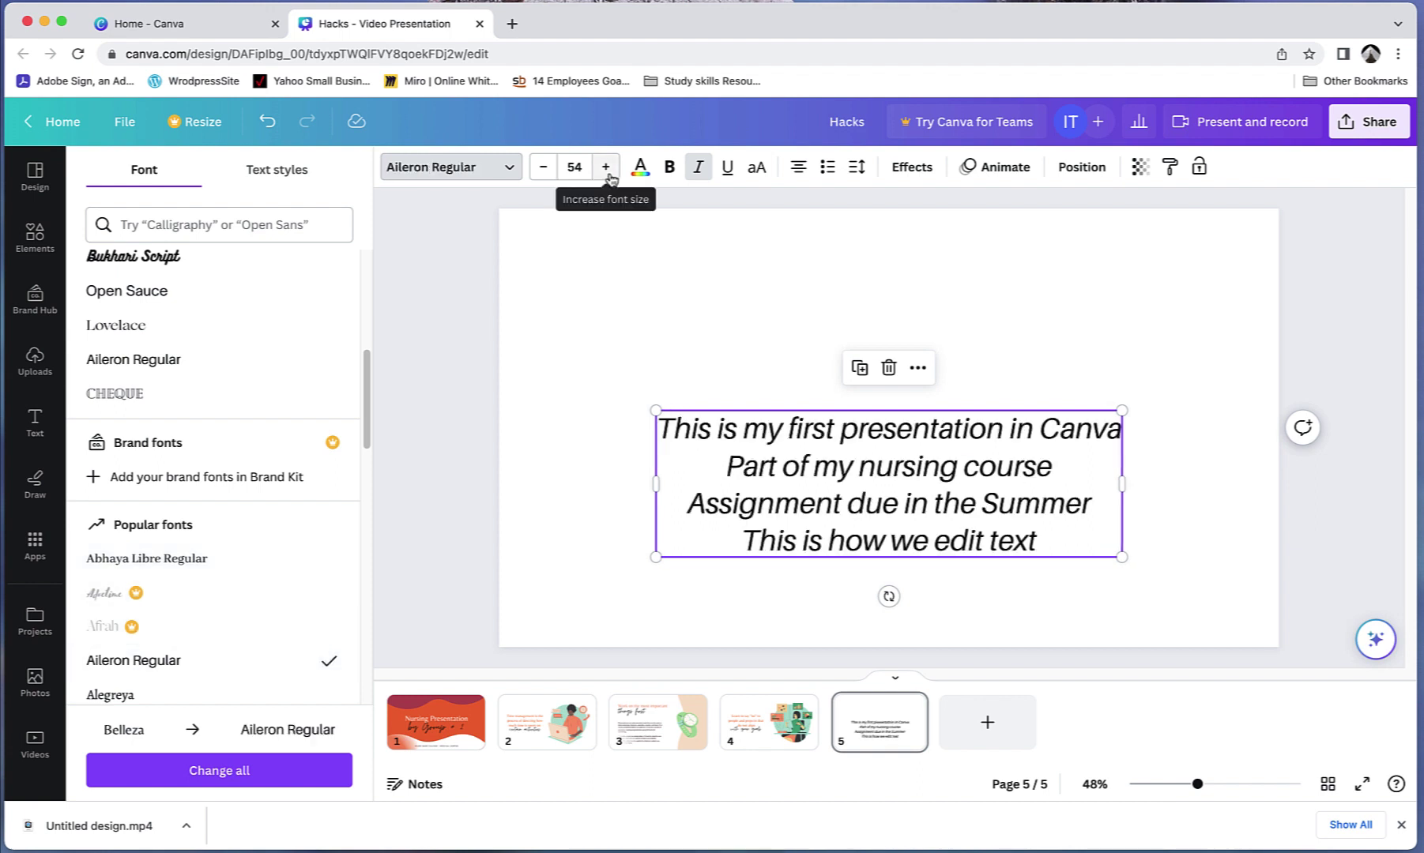
Adjust the font size up to 65 and back down to 54
{"action": "left_click", "coordinate": [606, 166]}
{"action": "left_click", "coordinate": [606, 167]}
{"action": "left_click", "coordinate": [606, 167]}
{"action": "left_click", "coordinate": [606, 167]}
{"action": "left_click", "coordinate": [606, 167]}
{"action": "left_click", "coordinate": [606, 166]}
{"action": "left_click", "coordinate": [606, 167]}
{"action": "left_click", "coordinate": [607, 167]}
{"action": "left_click", "coordinate": [606, 167]}
{"action": "left_click", "coordinate": [606, 167]}
{"action": "left_click", "coordinate": [606, 167]}
{"action": "left_click", "coordinate": [549, 170]}
{"action": "left_click", "coordinate": [549, 170]}
{"action": "left_click", "coordinate": [549, 170]}
{"action": "left_click", "coordinate": [550, 170]}
{"action": "left_click", "coordinate": [549, 170]}
{"action": "left_click", "coordinate": [550, 170]}
{"action": "left_click", "coordinate": [544, 167]}
{"action": "left_click", "coordinate": [545, 168]}
{"action": "left_click", "coordinate": [545, 167]}
{"action": "left_click", "coordinate": [544, 167]}
{"action": "left_click", "coordinate": [545, 167]}
Try light green and brown text colours, then return the text to black
{"action": "left_click", "coordinate": [639, 169]}
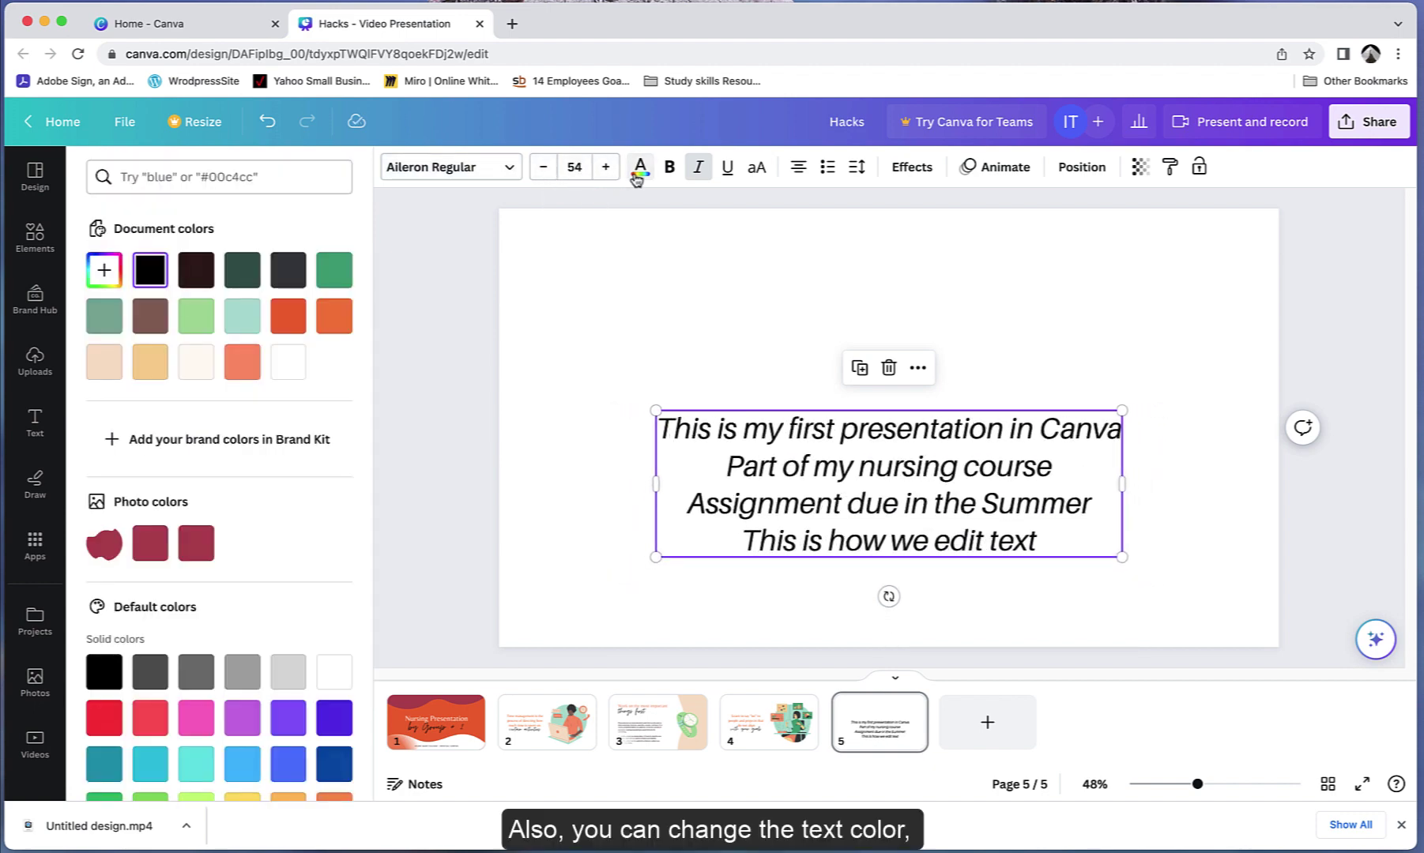
{"action": "left_click", "coordinate": [189, 320]}
{"action": "left_click", "coordinate": [150, 317]}
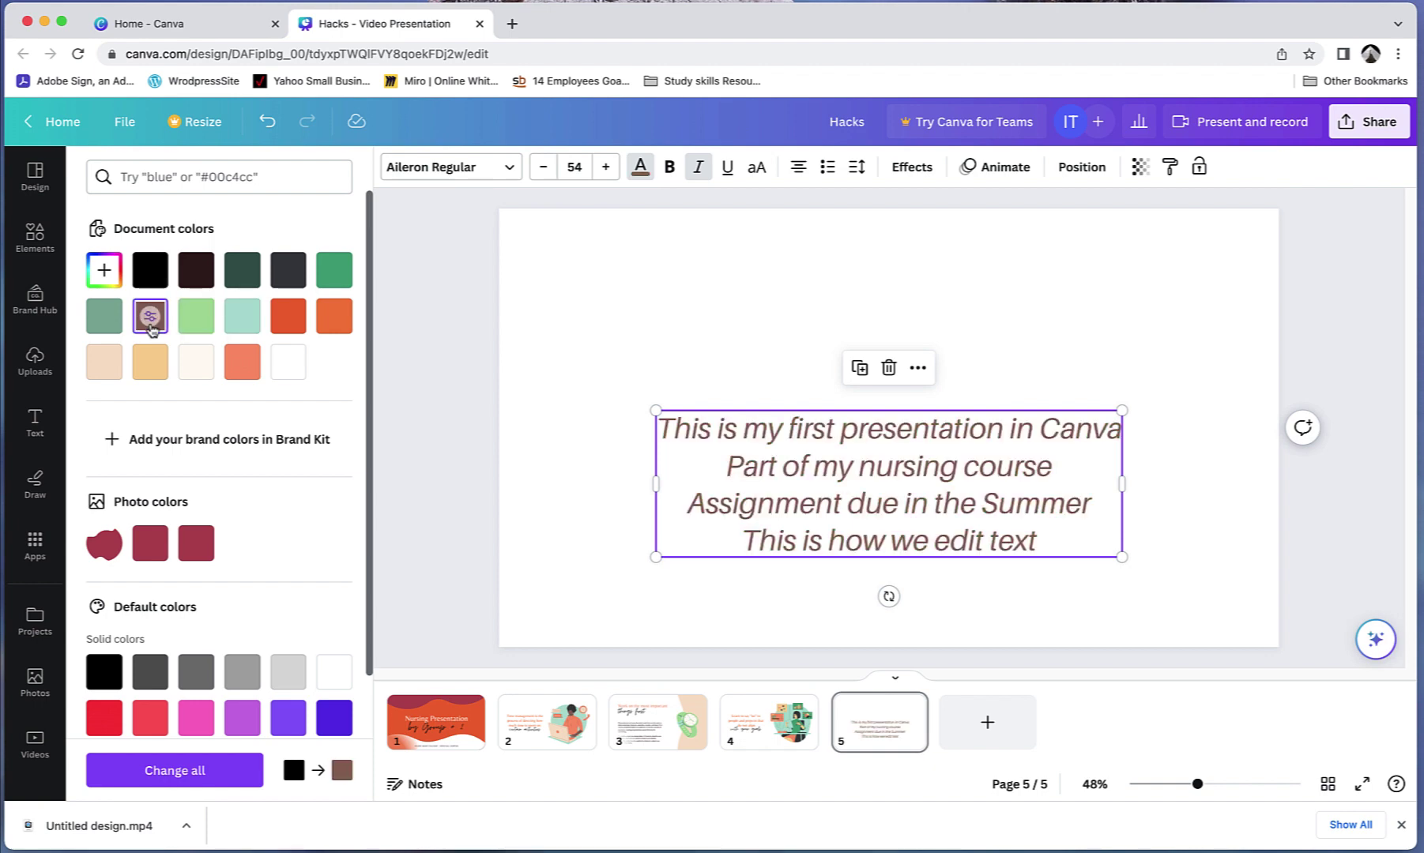
{"action": "left_click", "coordinate": [152, 279]}
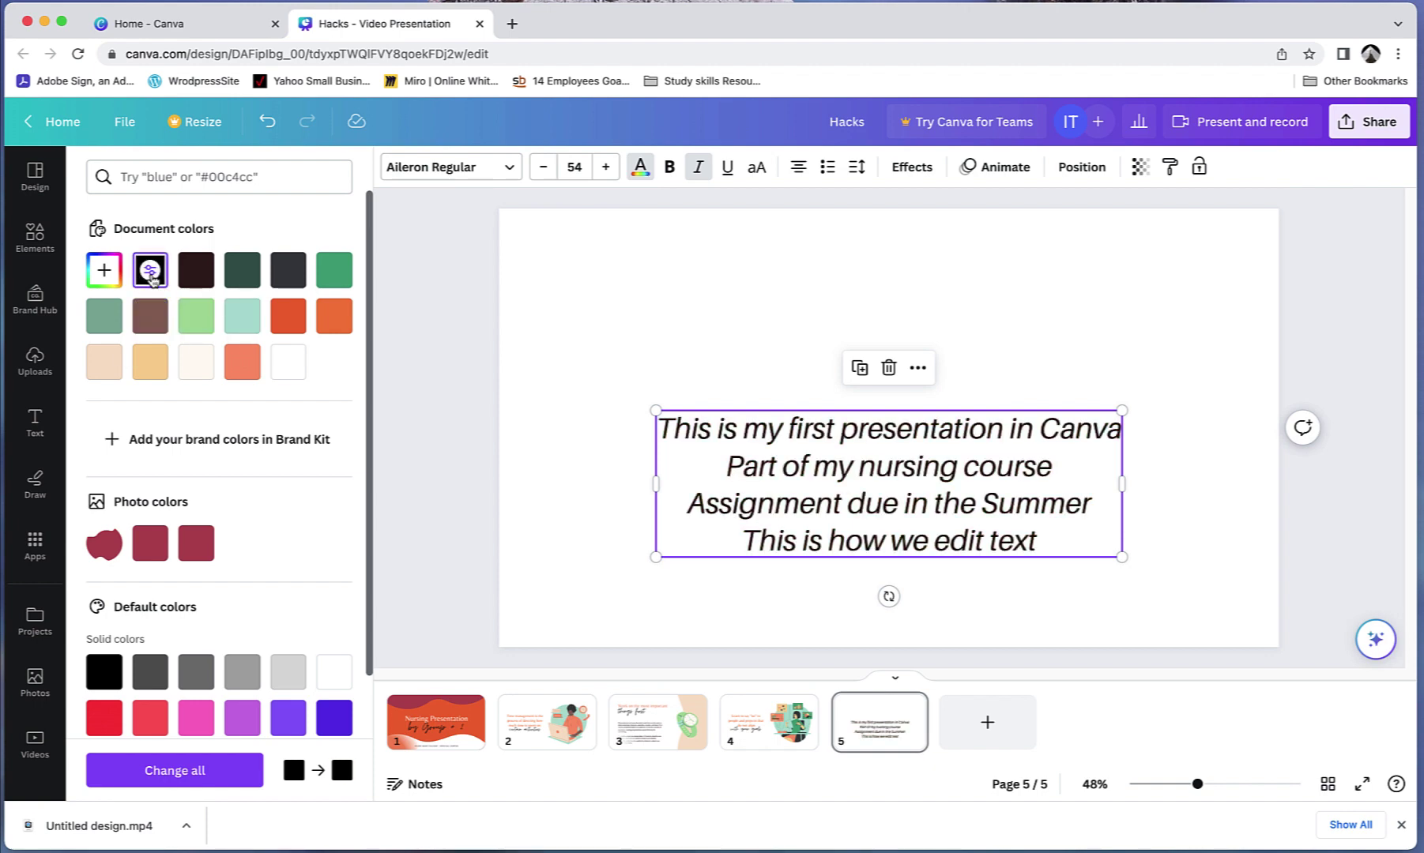
Toggle underline and uppercase on and off, leaving plain mixed-case text
{"action": "left_click", "coordinate": [727, 170]}
{"action": "left_click", "coordinate": [727, 169]}
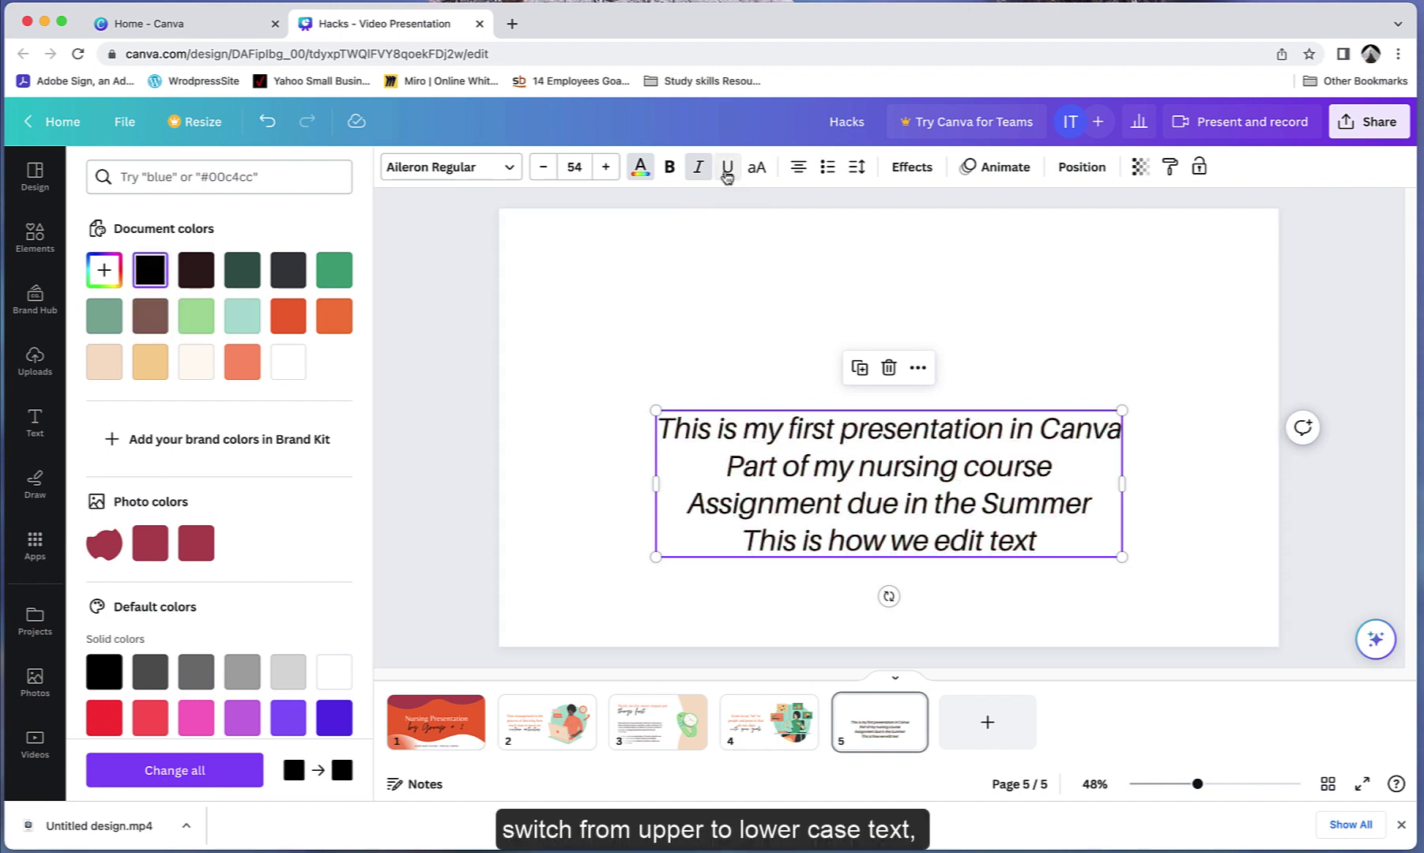
{"action": "left_click", "coordinate": [759, 170]}
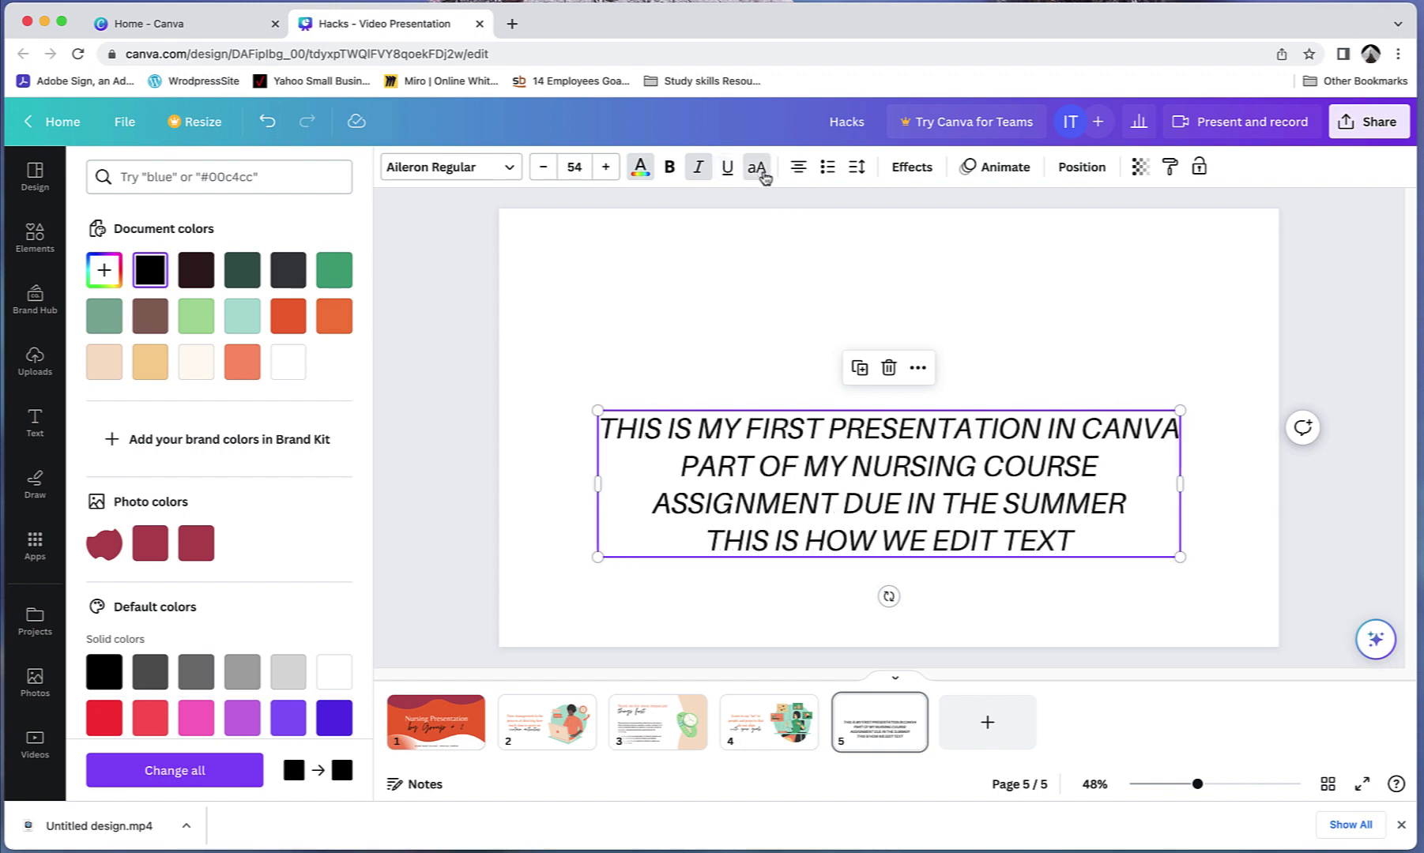
{"action": "left_click", "coordinate": [758, 168]}
{"action": "left_click", "coordinate": [760, 172]}
{"action": "left_click", "coordinate": [760, 172]}
Try right and centre alignment, then settle on left-aligned text
{"action": "left_click", "coordinate": [803, 169]}
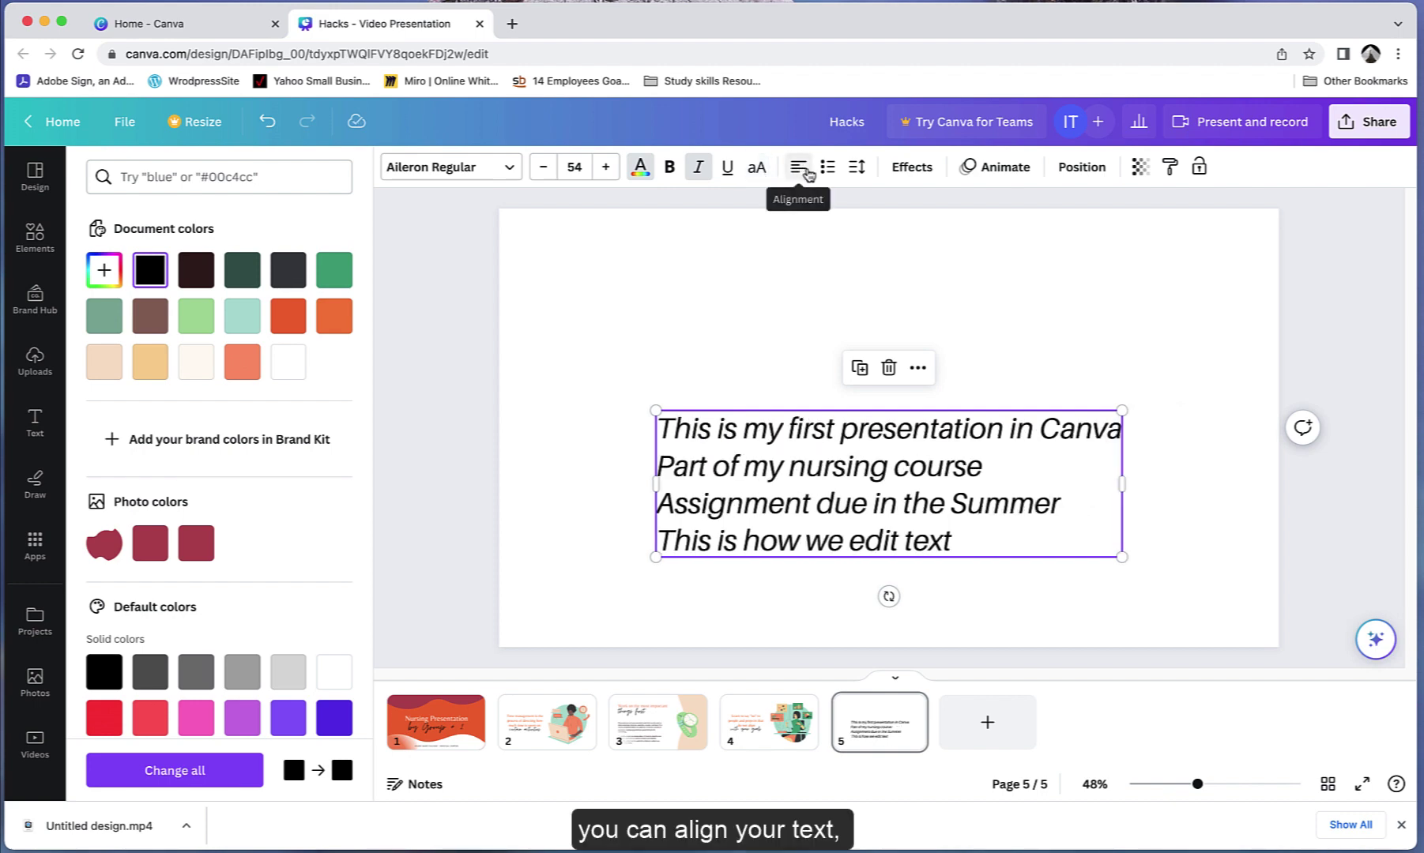
{"action": "left_click", "coordinate": [808, 172]}
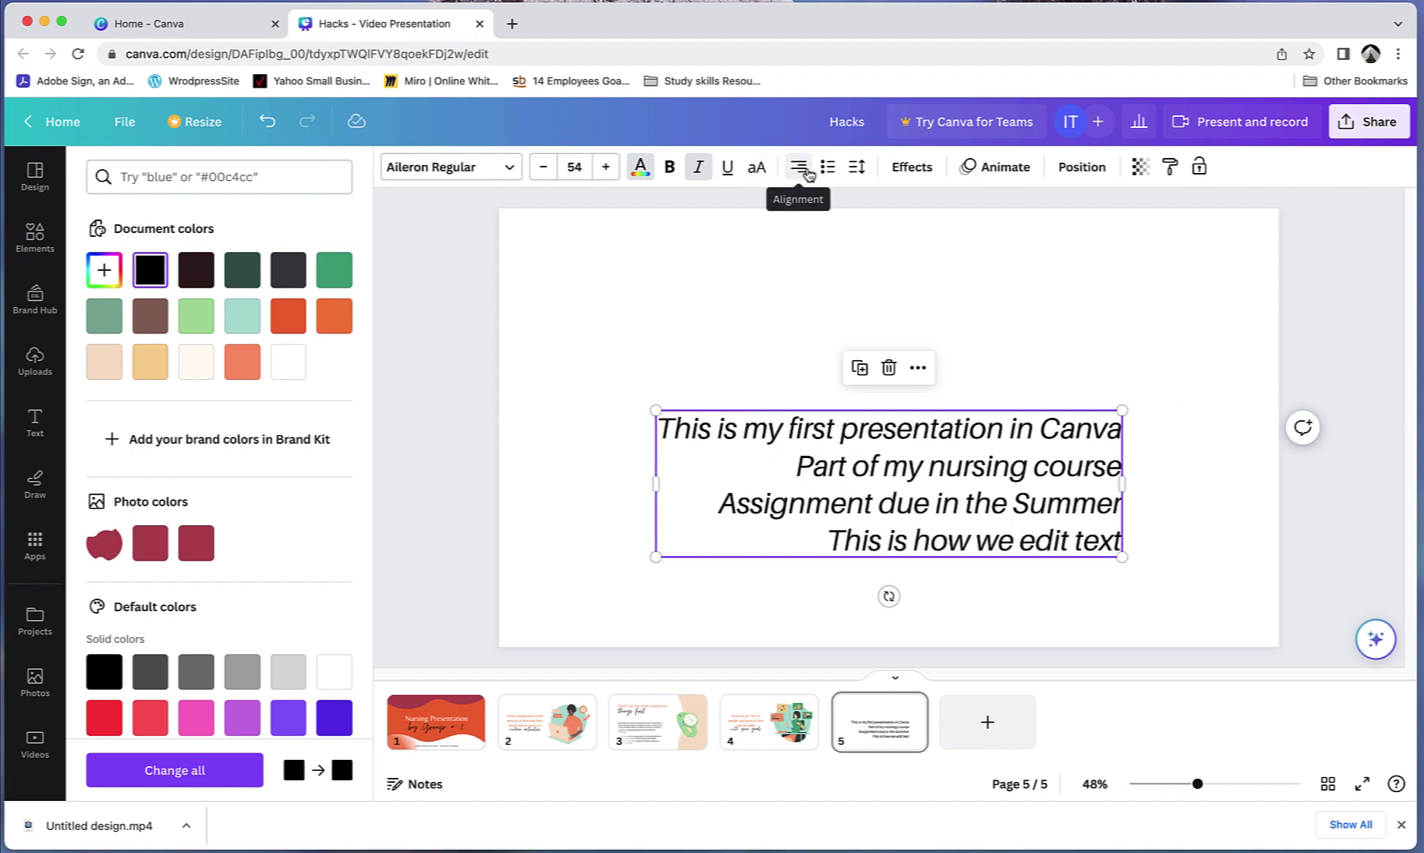
{"action": "left_click", "coordinate": [807, 172]}
{"action": "left_click", "coordinate": [807, 172]}
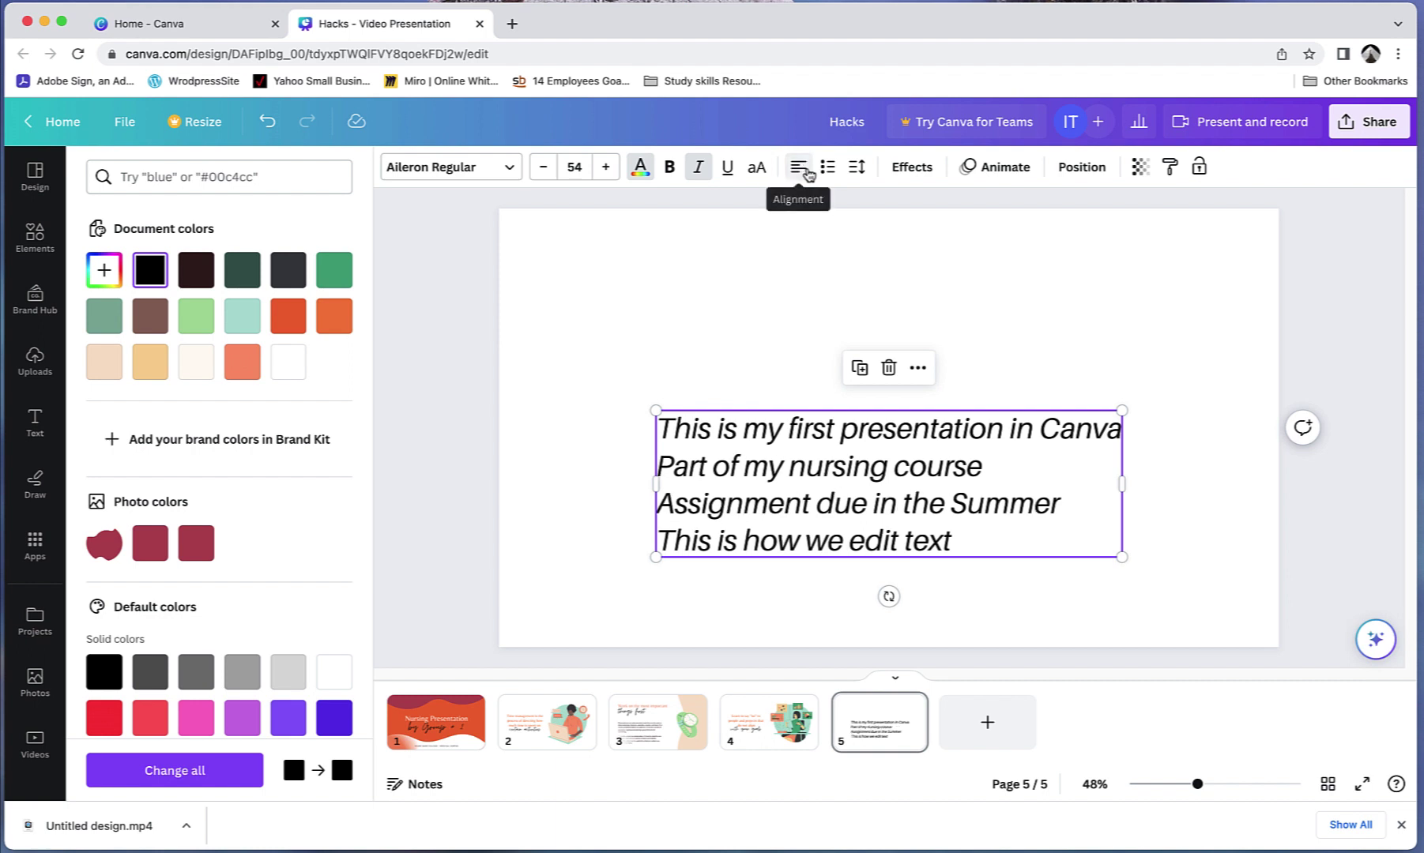
Cycle the text through bulleted and numbered lists, ending with no list markers
{"action": "left_click", "coordinate": [829, 181]}
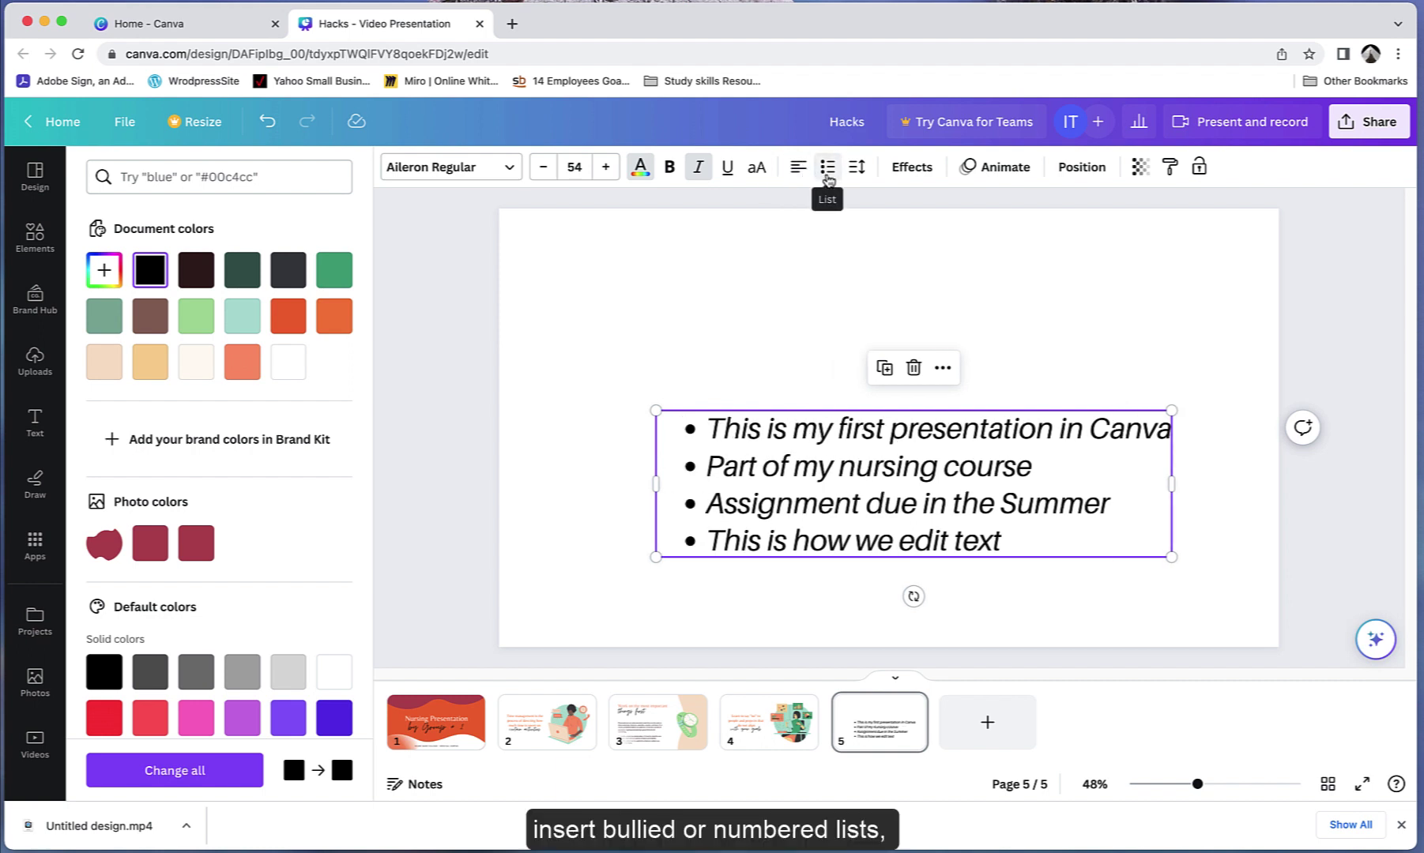
{"action": "left_click", "coordinate": [828, 180]}
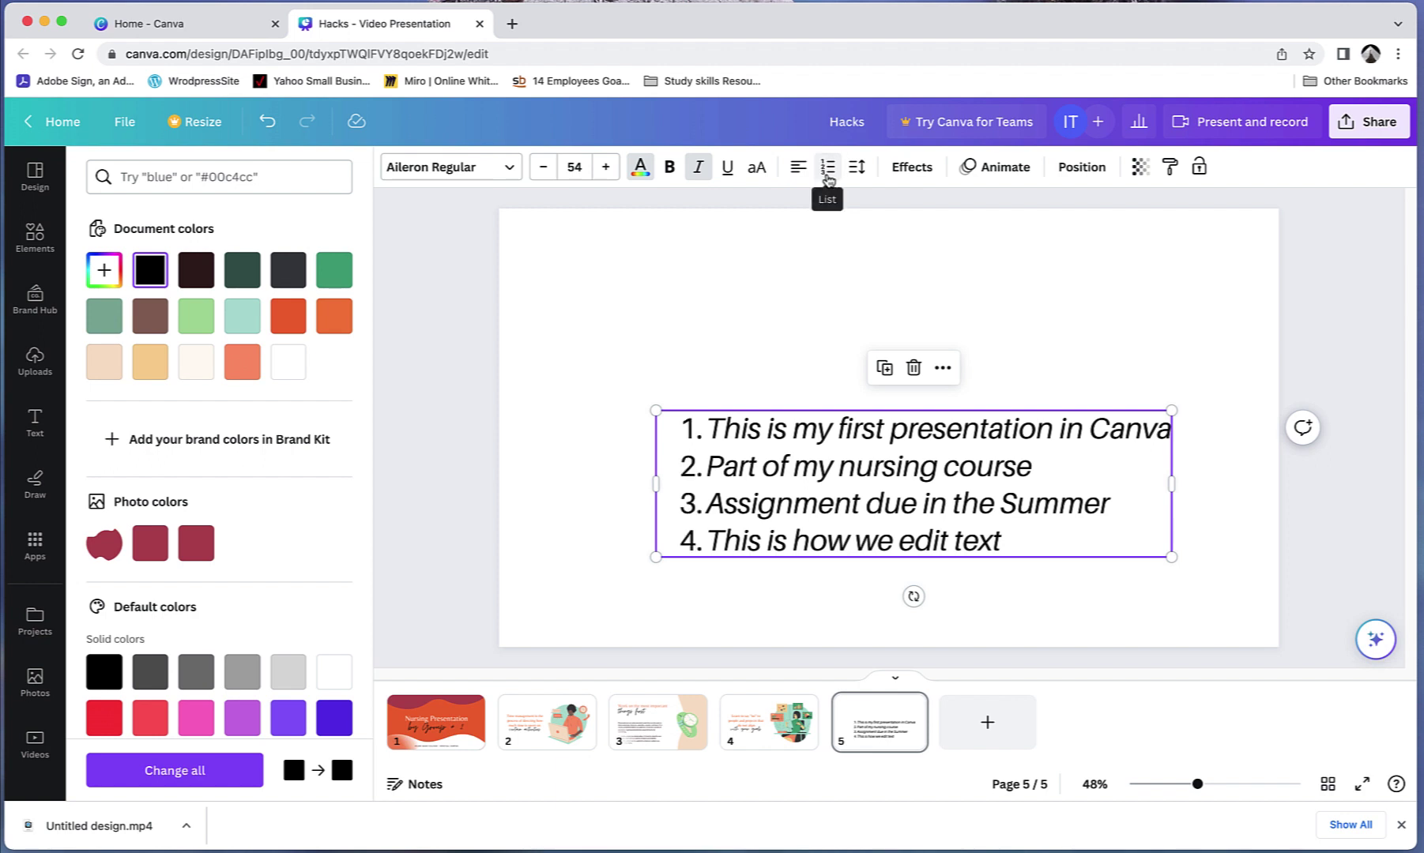
{"action": "left_click", "coordinate": [828, 180]}
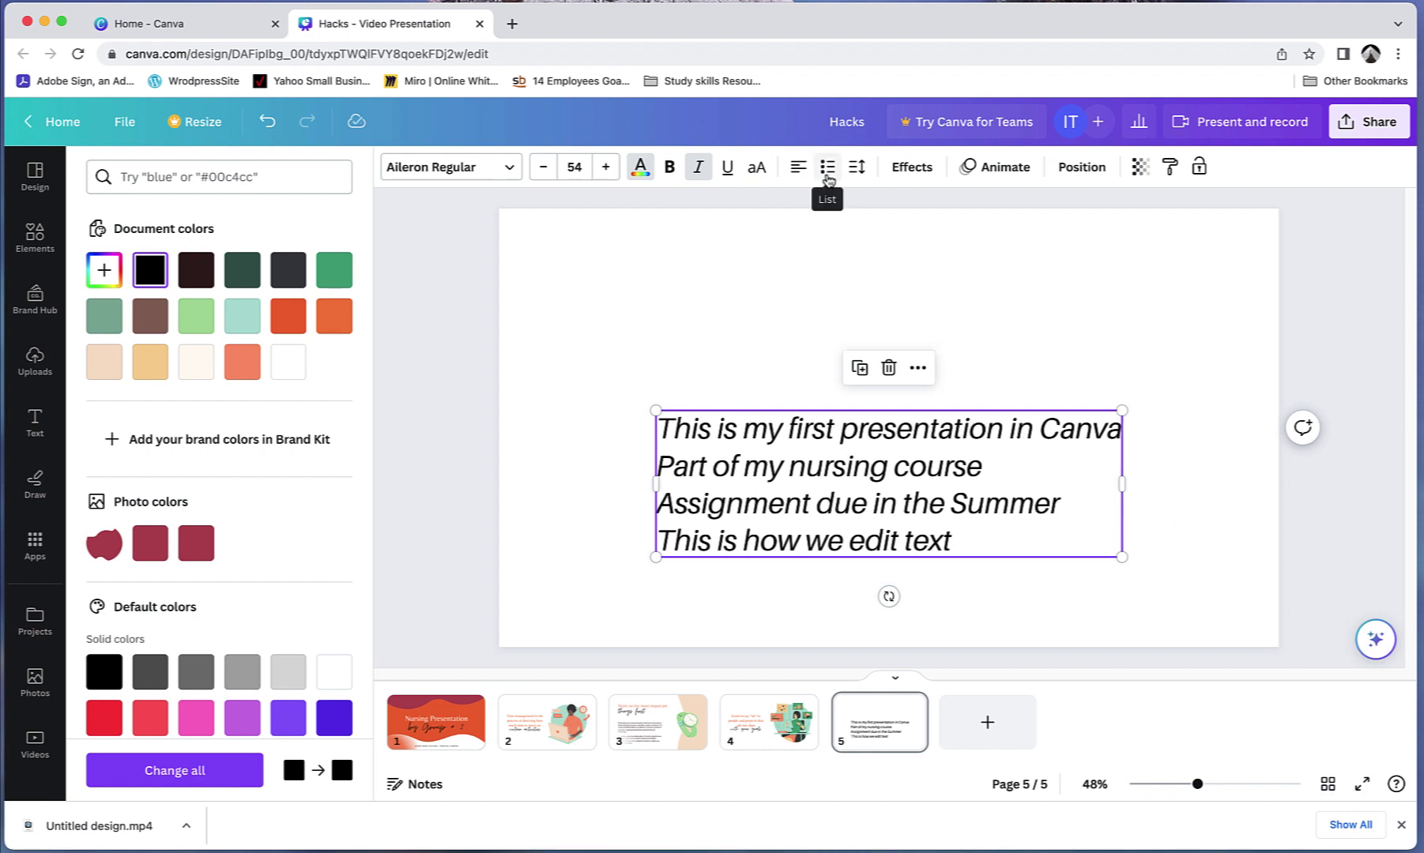
Drag the Spacing sliders to give the slide 5 text letter spacing 11 and line spacing 1.41
{"action": "left_click", "coordinate": [854, 180]}
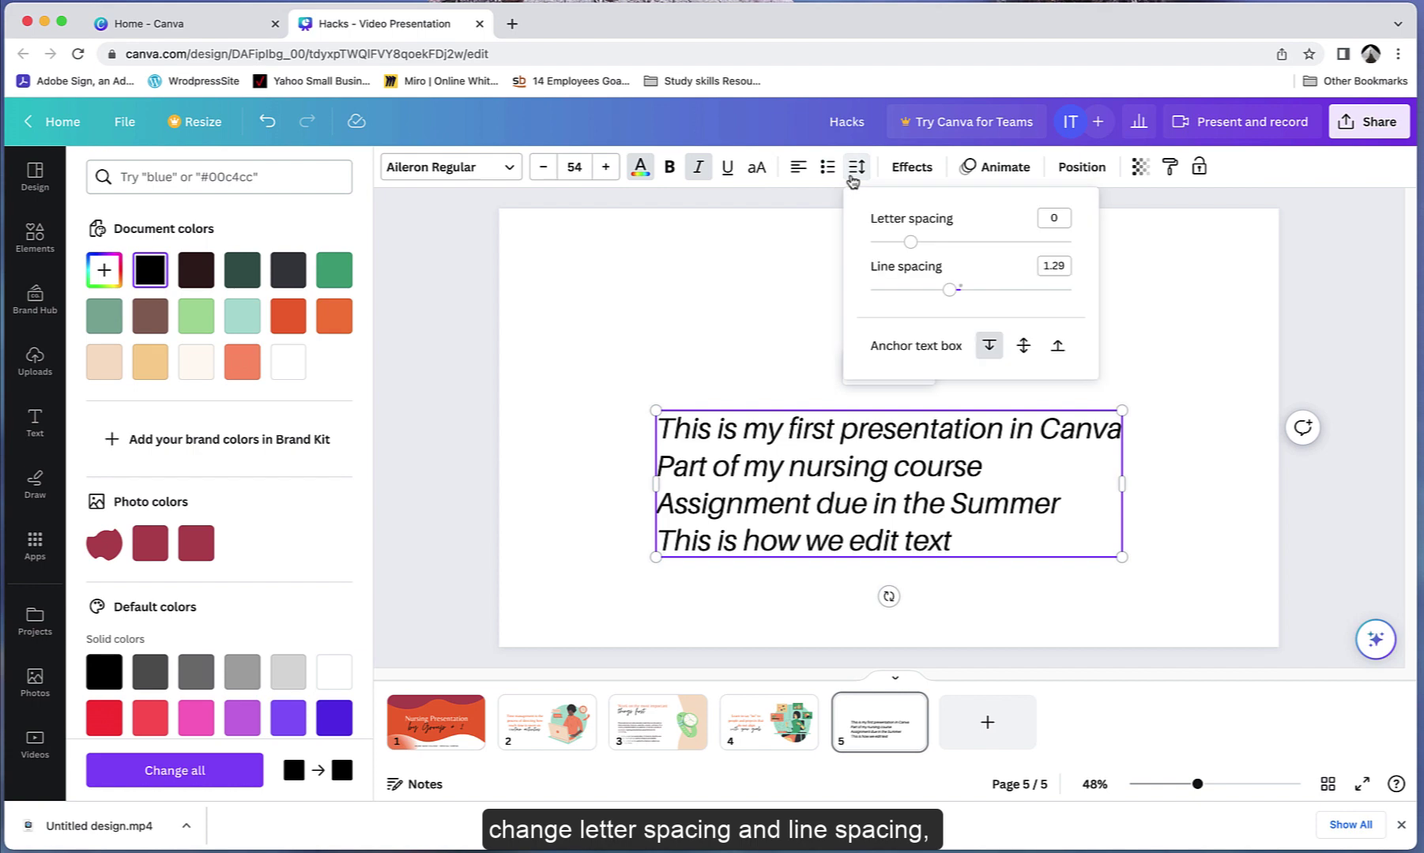
{"action": "left_click_drag", "start_coordinate": [911, 245], "coordinate": [963, 301]}
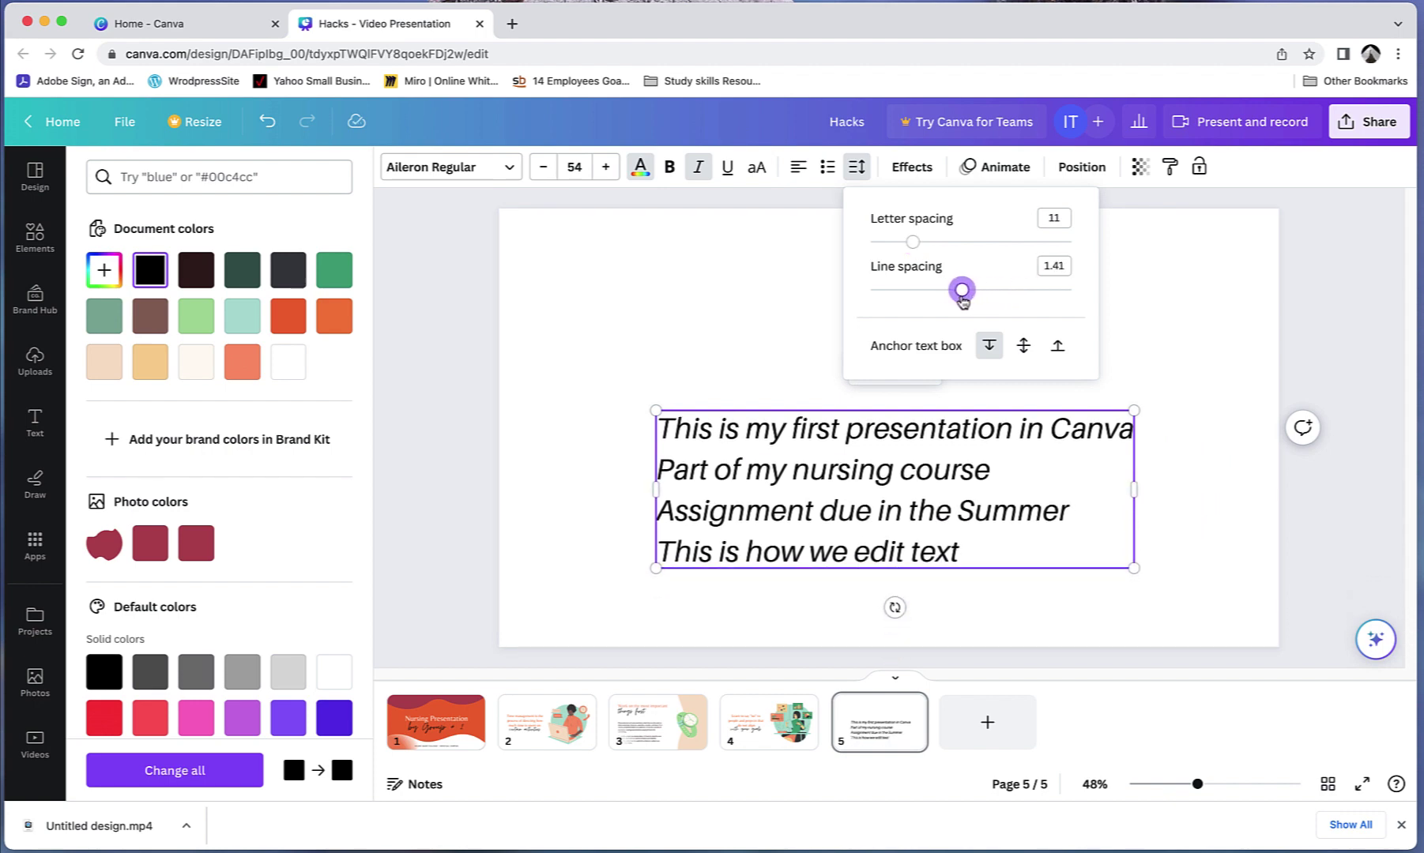
Try the Shadow, Lift, Outline, Splice and Hollow effects on the text
{"action": "left_click", "coordinate": [912, 167]}
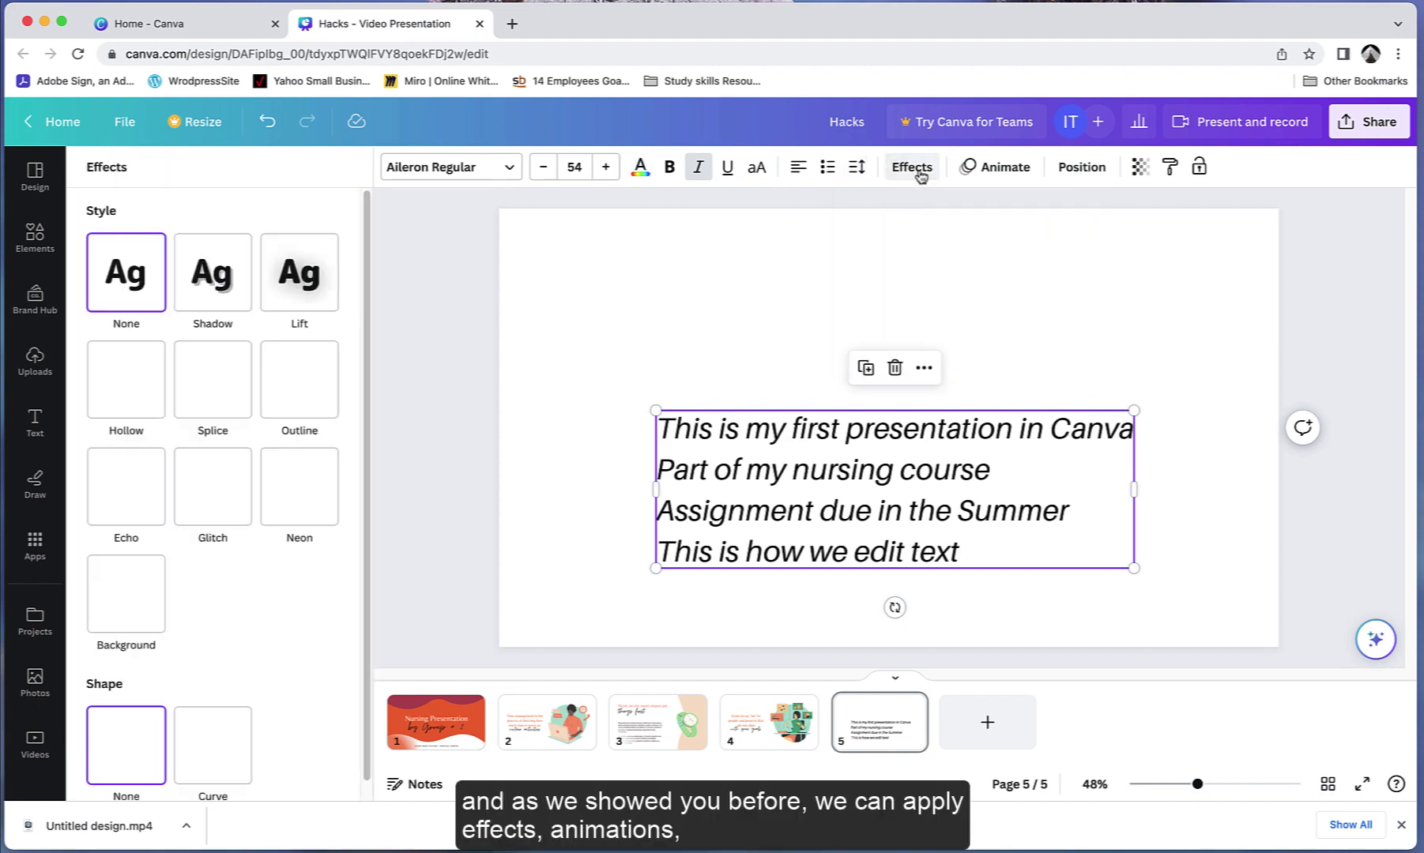
{"action": "left_click", "coordinate": [227, 269]}
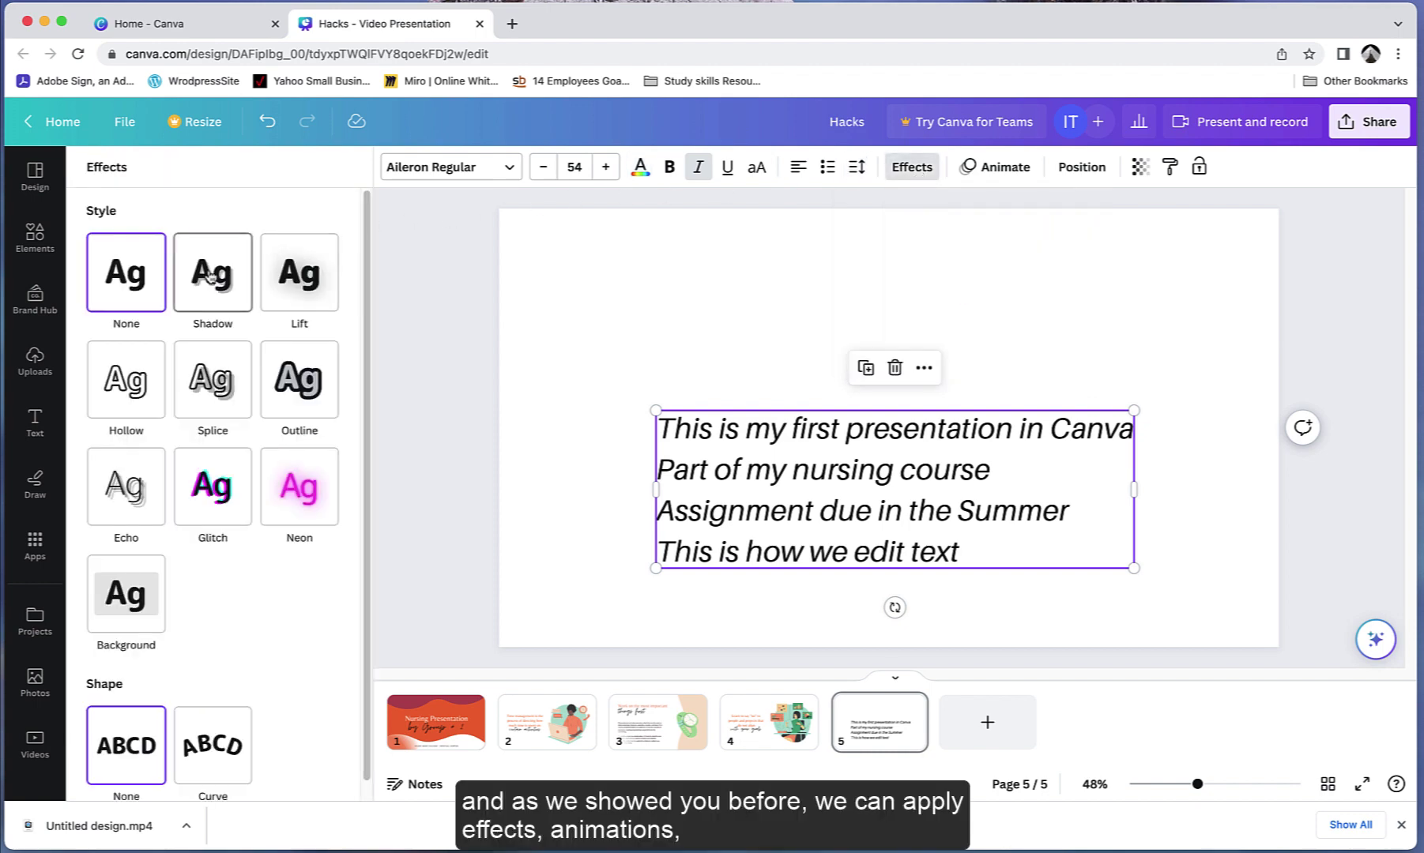
{"action": "left_click", "coordinate": [313, 271]}
{"action": "left_click", "coordinate": [309, 443]}
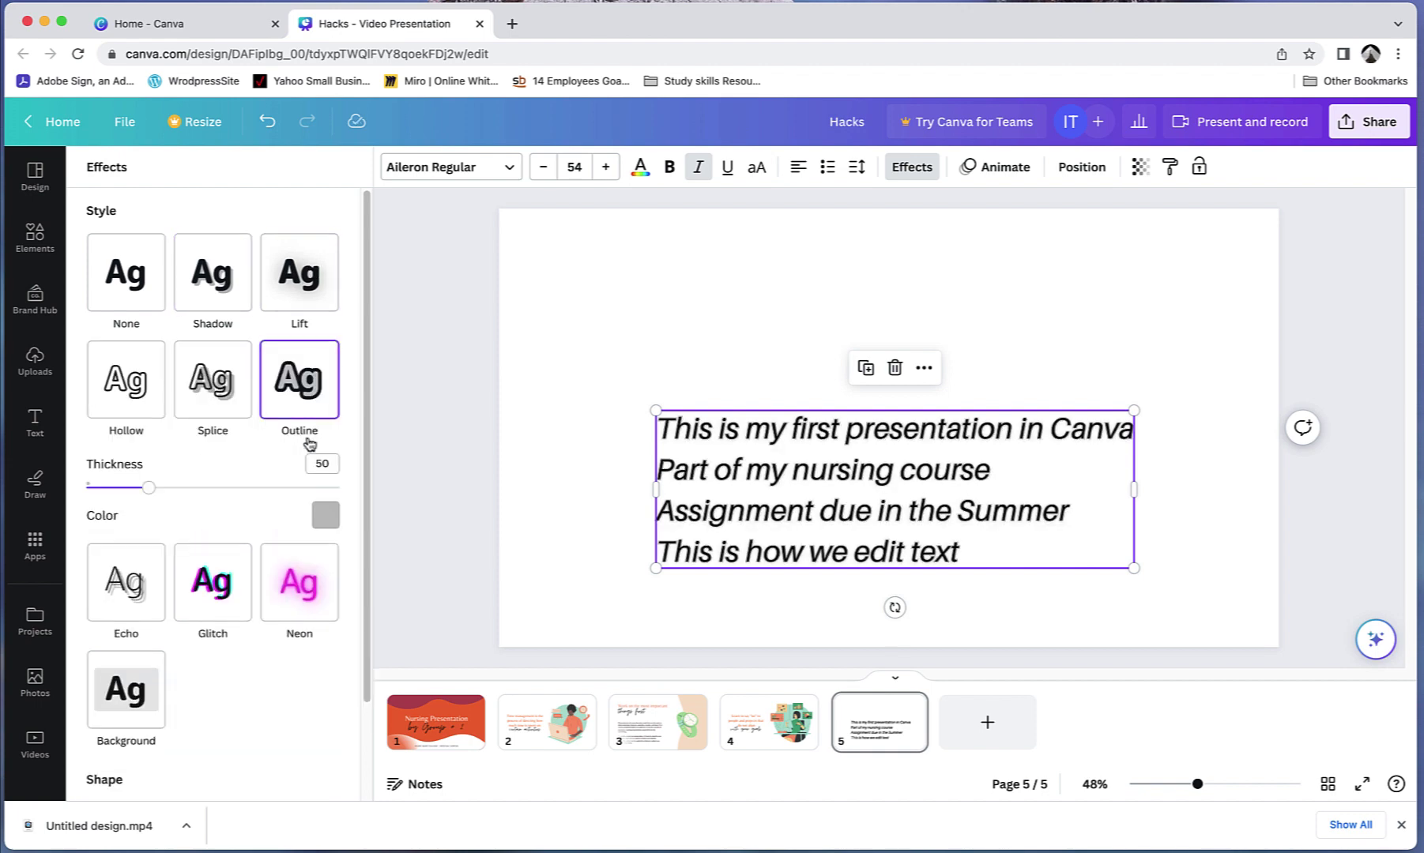
{"action": "left_click", "coordinate": [228, 428]}
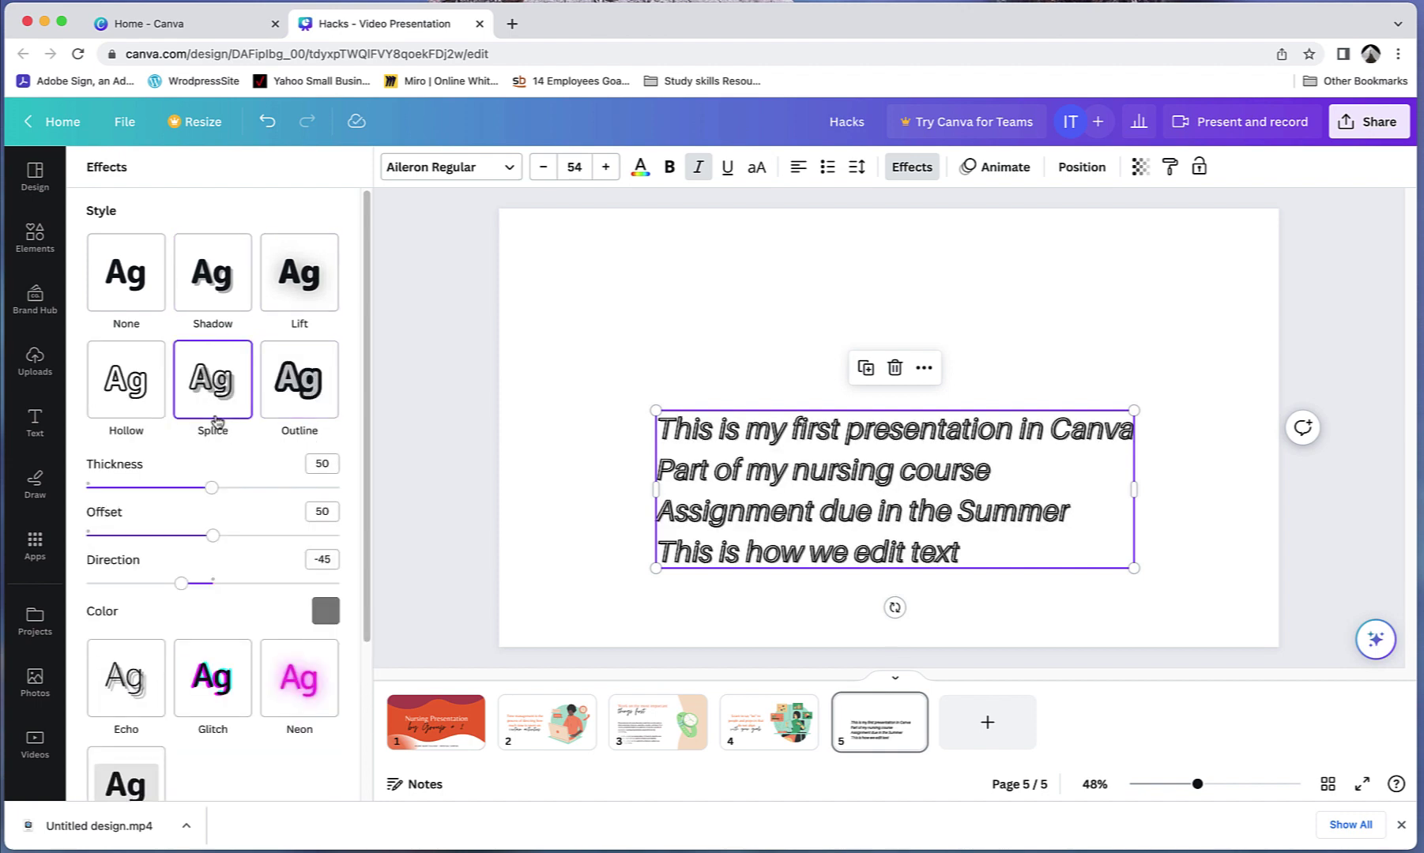
{"action": "left_click", "coordinate": [151, 399]}
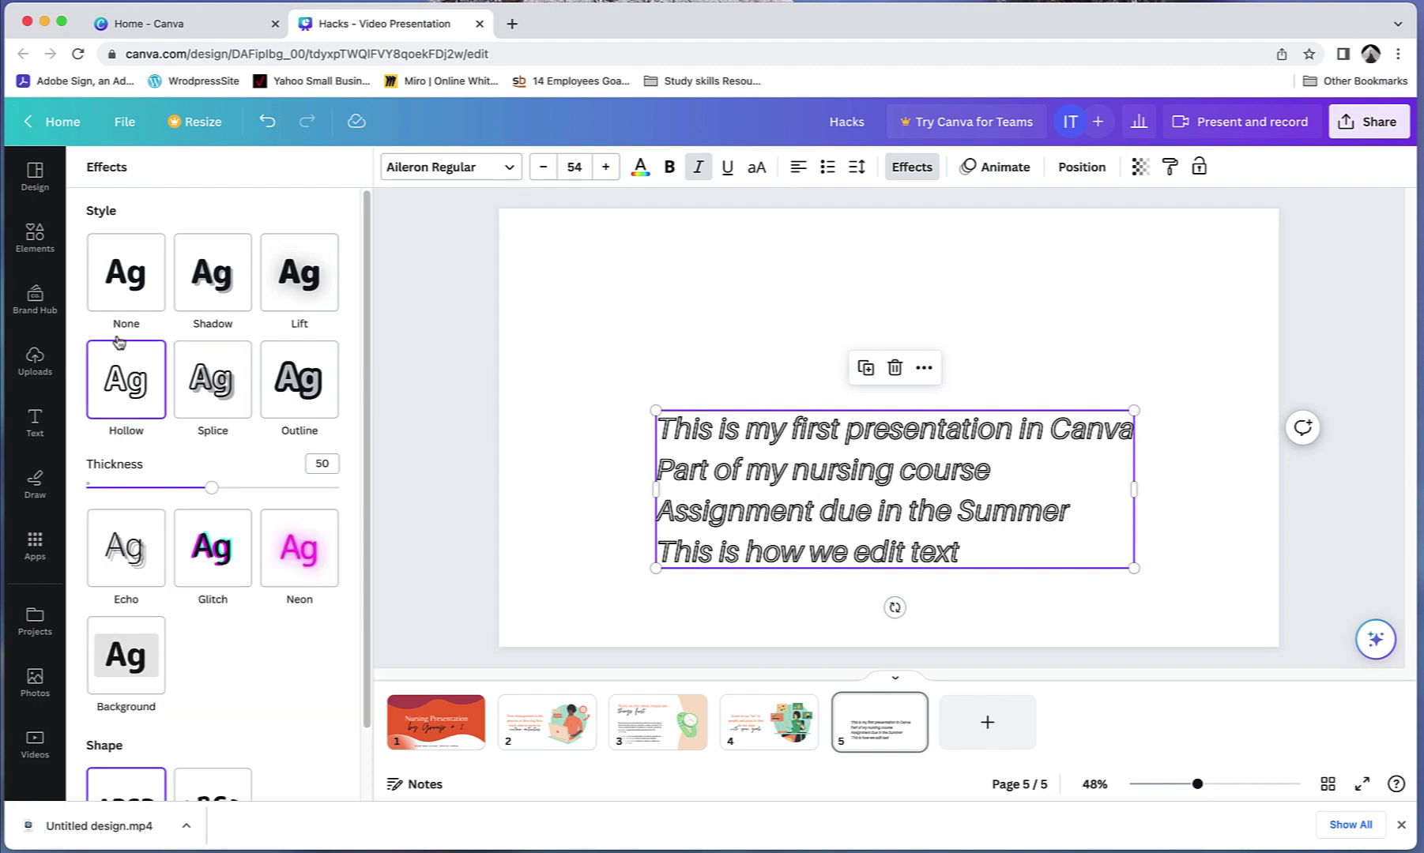
Reset the text to no effect and browse its Animate and Position options
{"action": "left_click", "coordinate": [122, 293]}
{"action": "left_click", "coordinate": [1002, 169]}
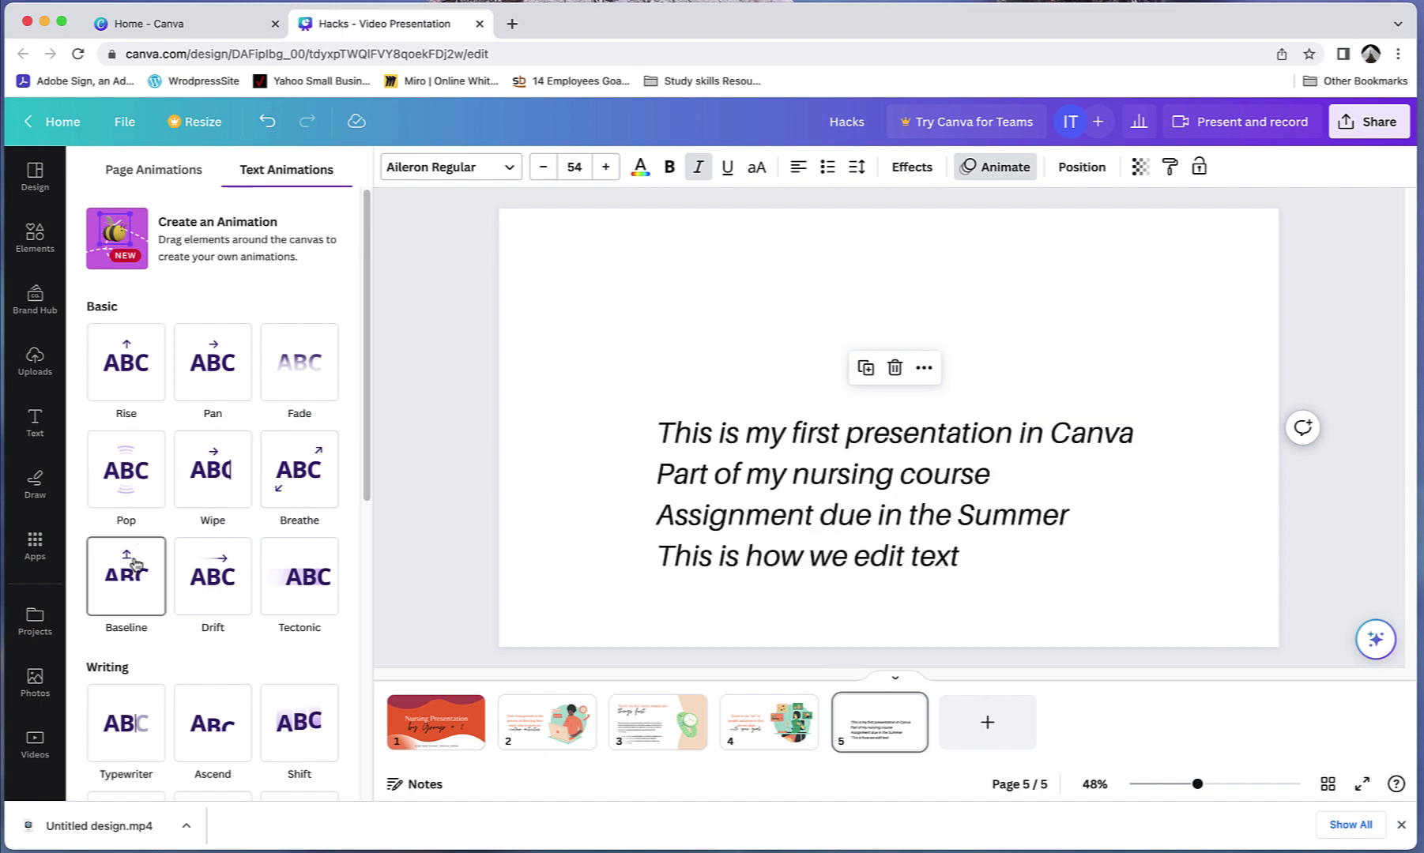
{"action": "left_click", "coordinate": [1094, 175]}
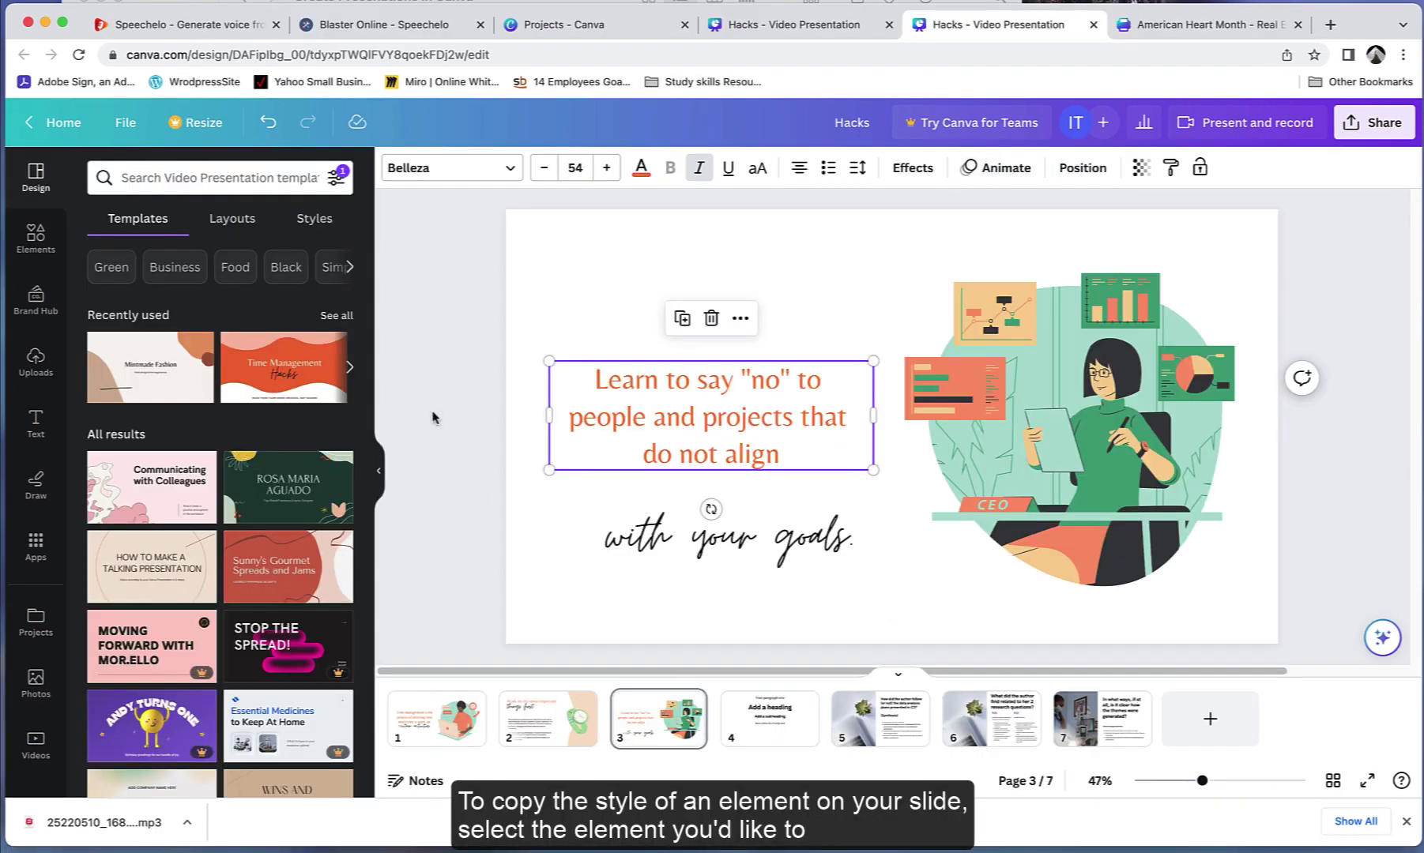
Copy the orange Belleza style from 'Learn to say no' onto 'with your goals.'
{"action": "left_click", "coordinate": [433, 417]}
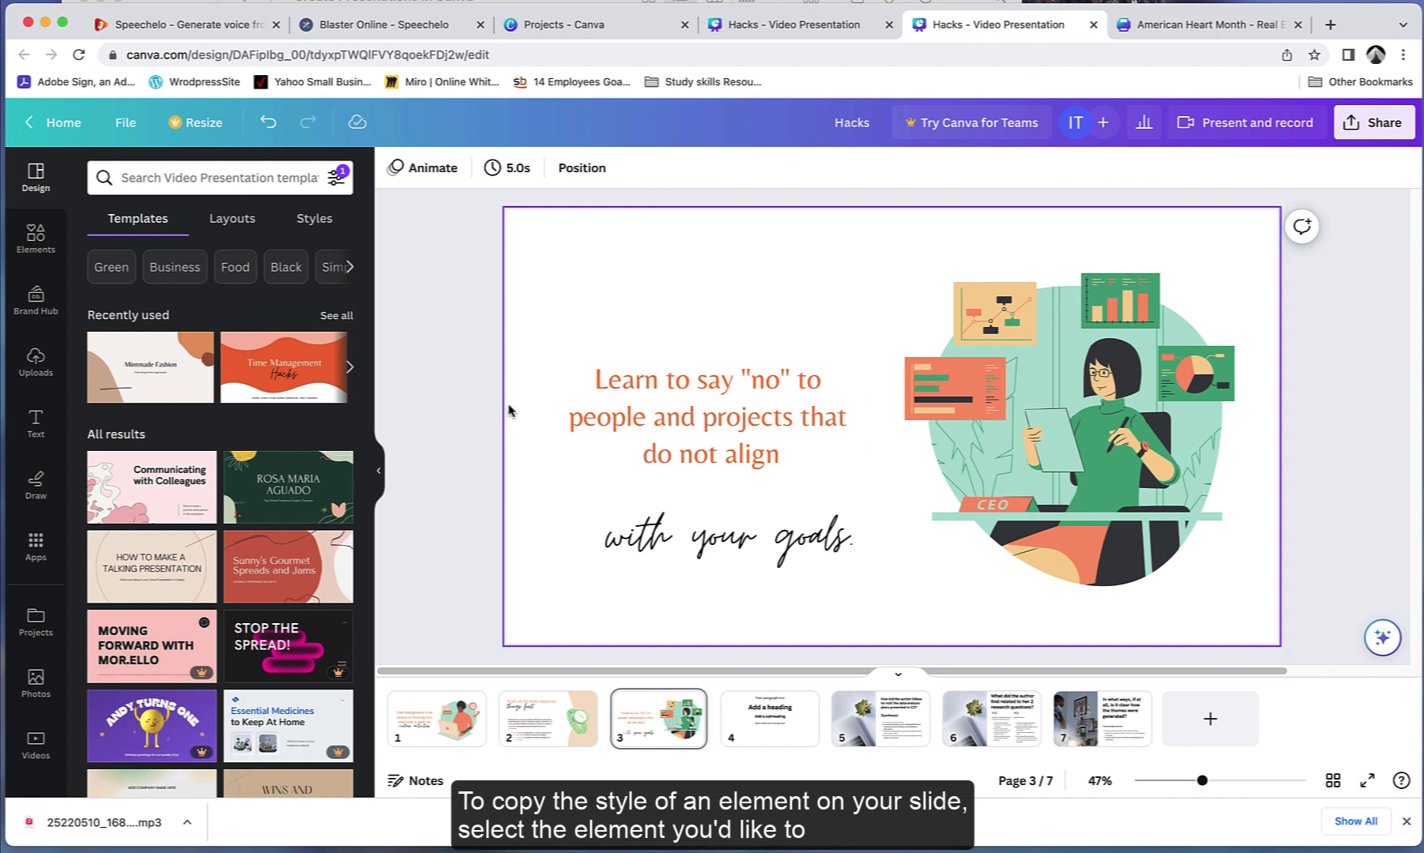
{"action": "left_click", "coordinate": [746, 399]}
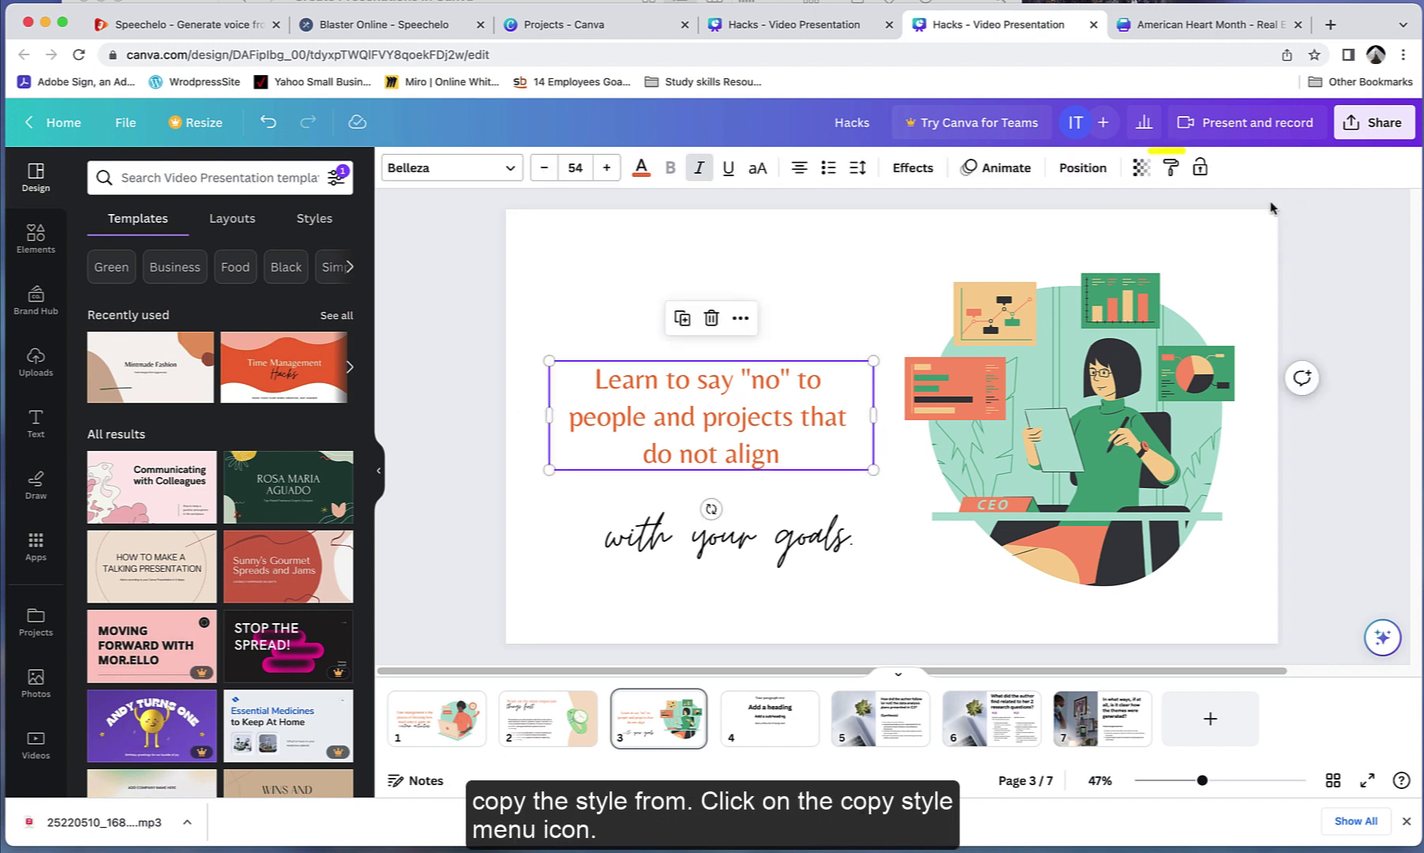
{"action": "left_click", "coordinate": [1171, 167]}
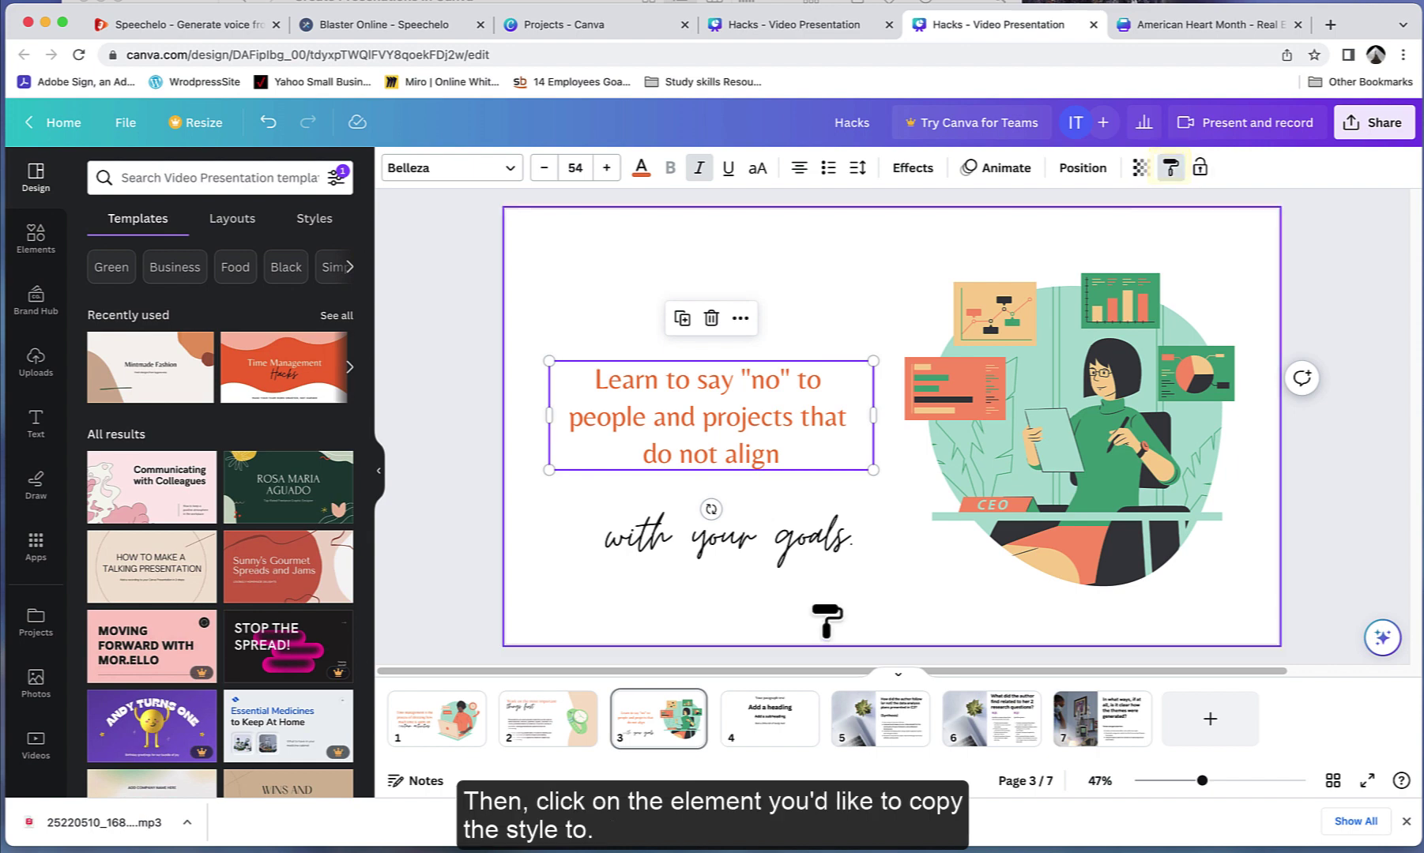
{"action": "left_click", "coordinate": [813, 545]}
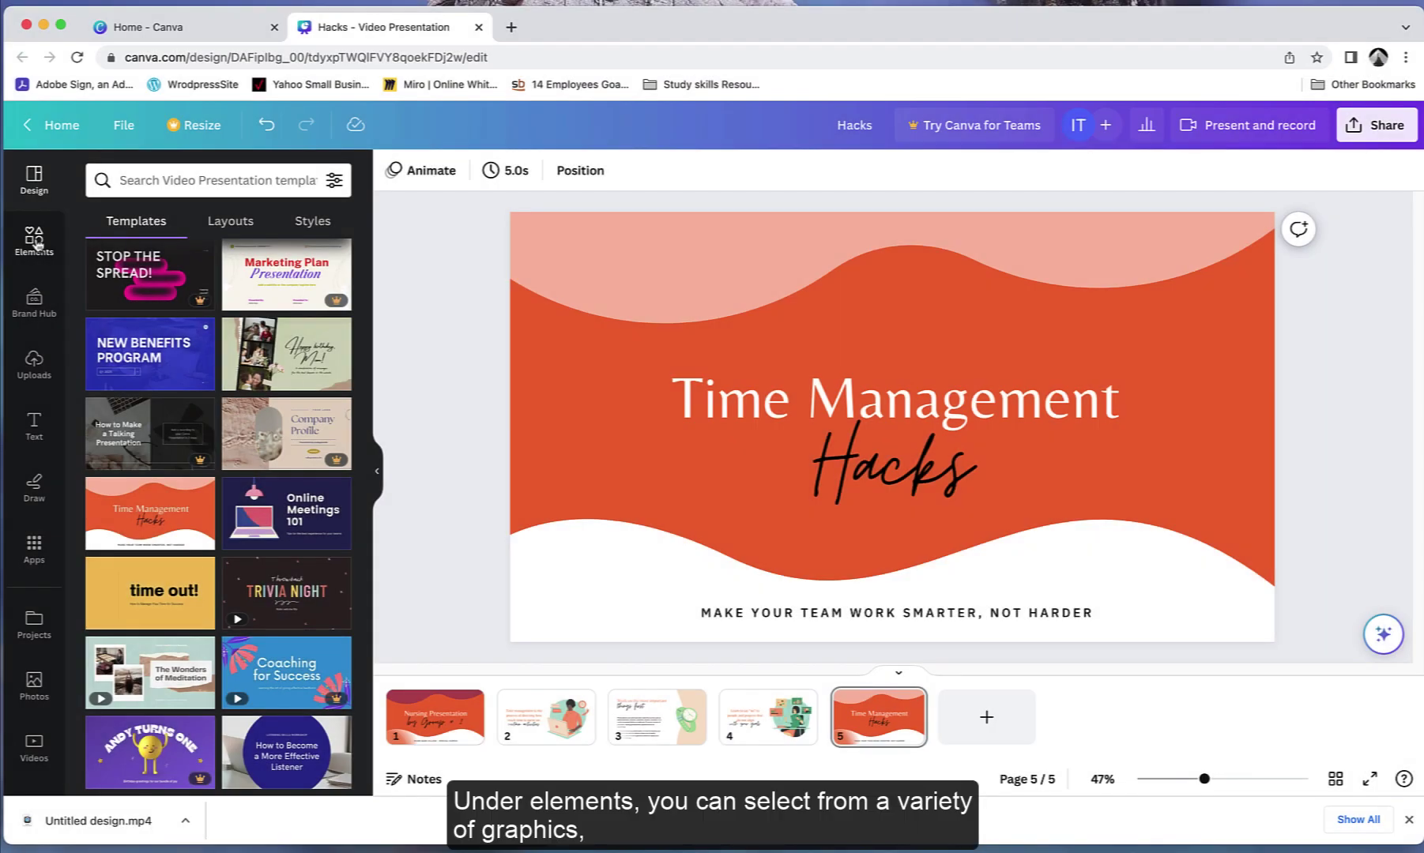
Browse nursing graphics, photos and videos in the Elements panel
{"action": "left_click", "coordinate": [35, 239]}
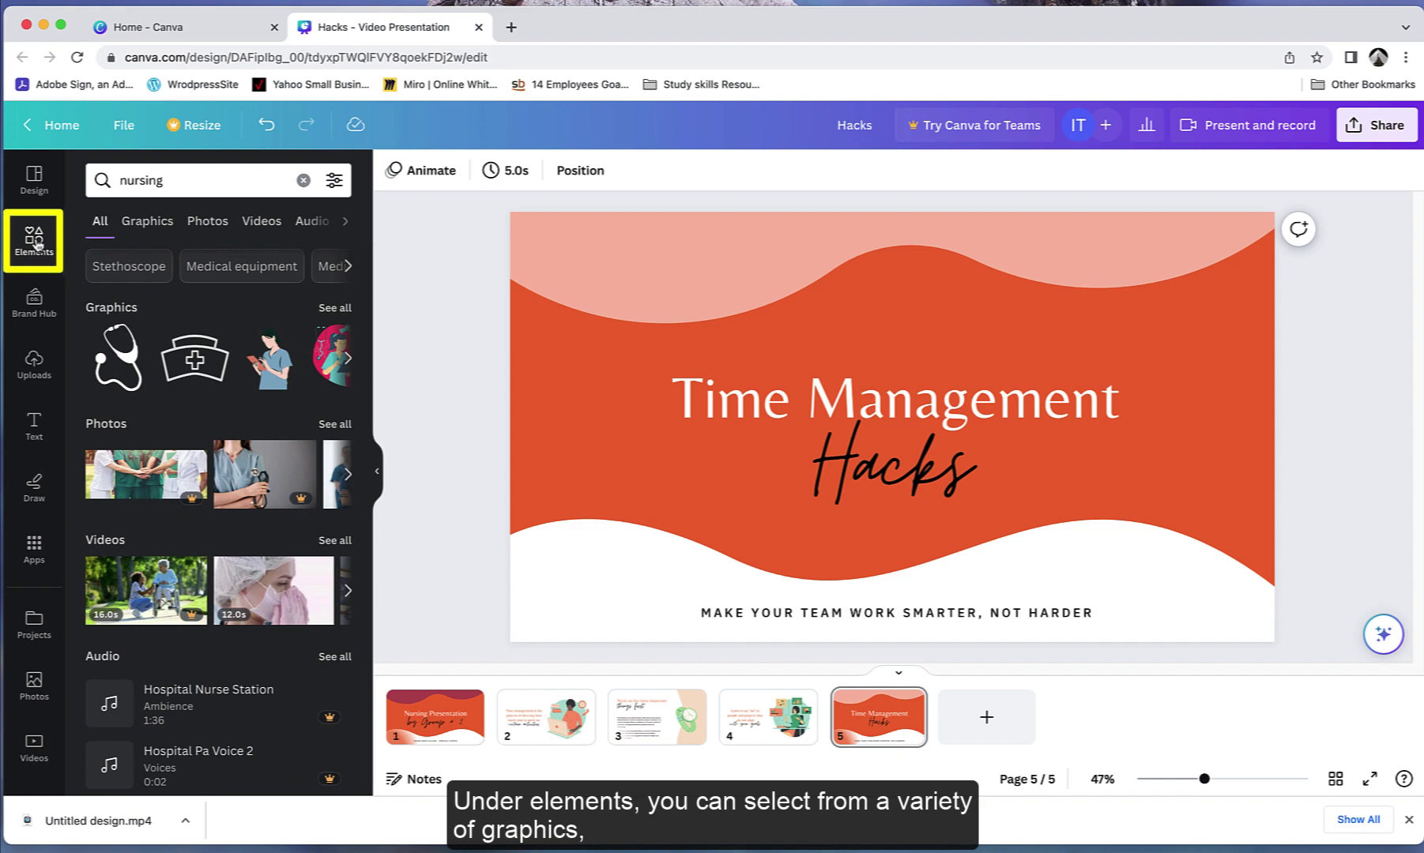
{"action": "left_click", "coordinate": [158, 225]}
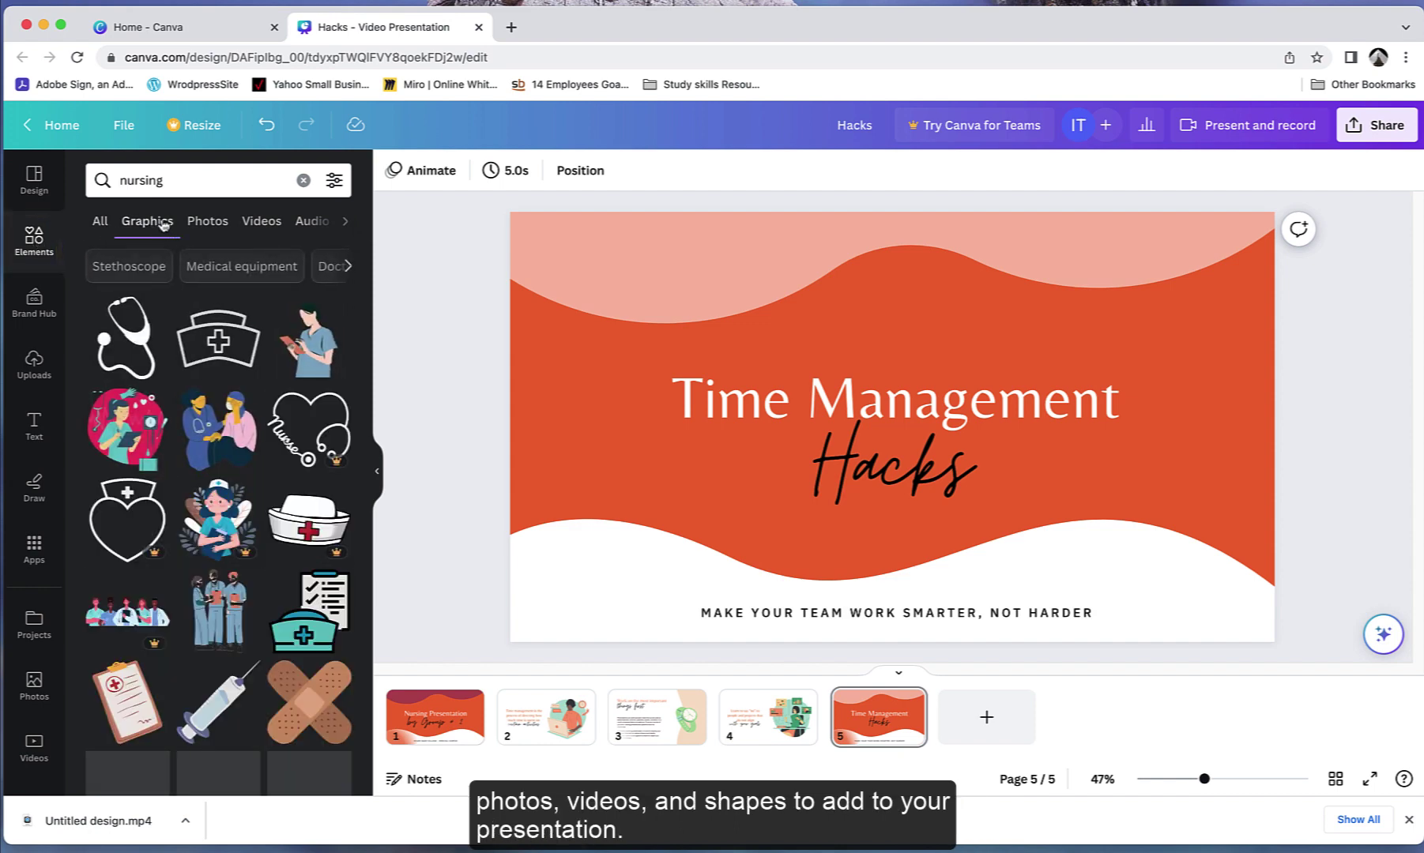
{"action": "left_click", "coordinate": [203, 229]}
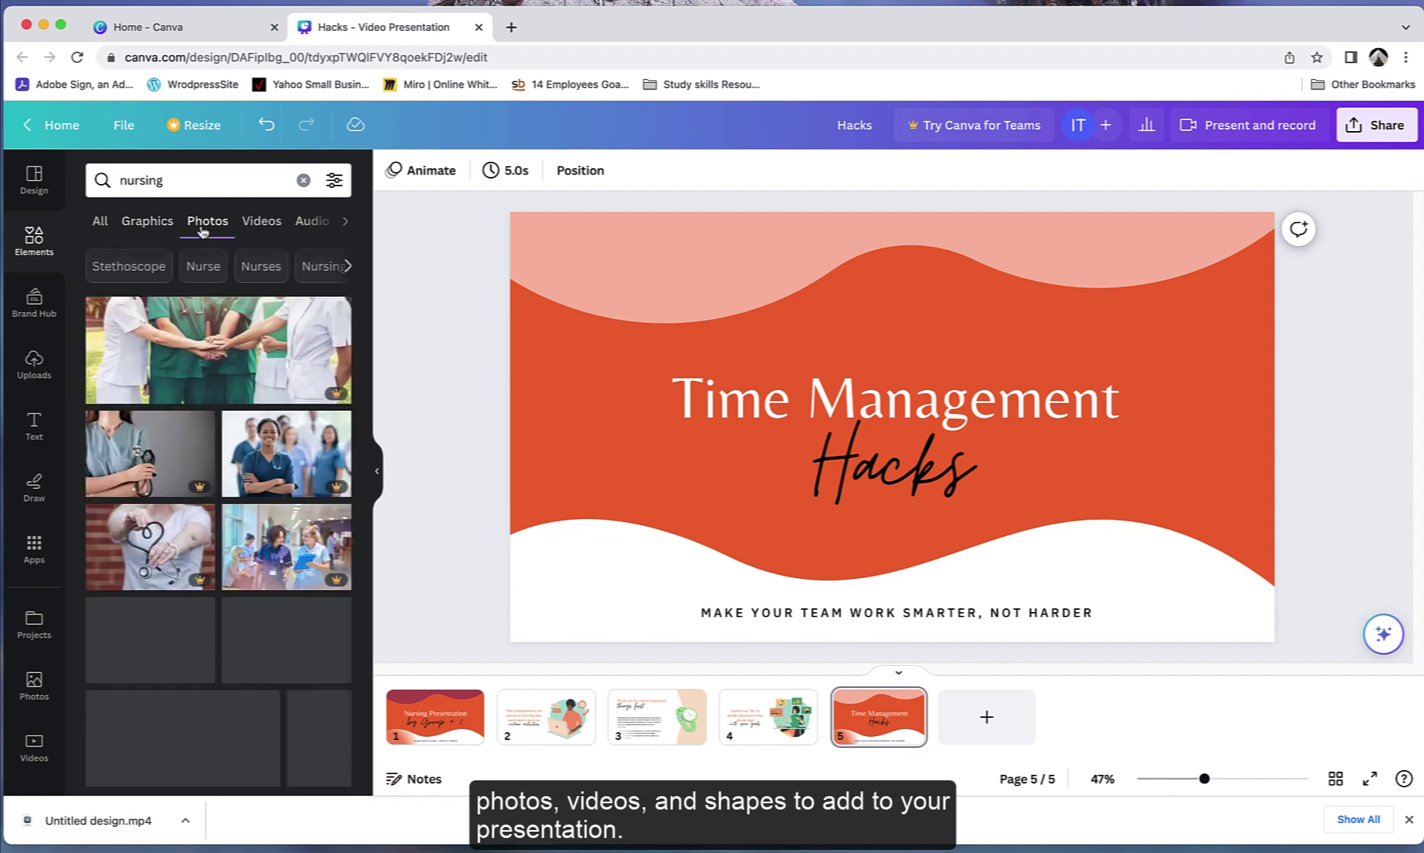
{"action": "left_click", "coordinate": [263, 224]}
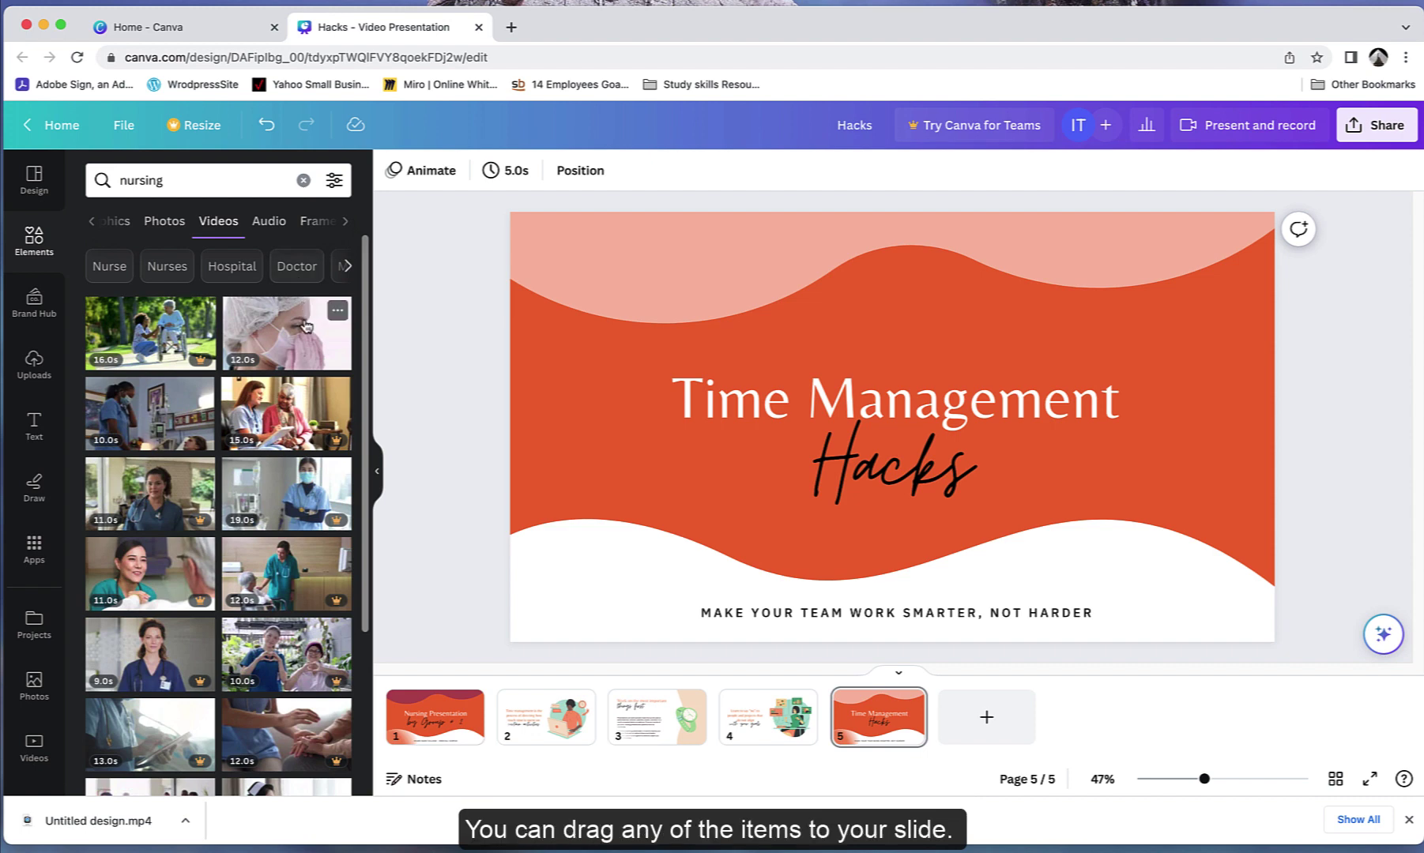
Page through the suggested nursing keyword chips and scroll the results
{"action": "left_click", "coordinate": [348, 226]}
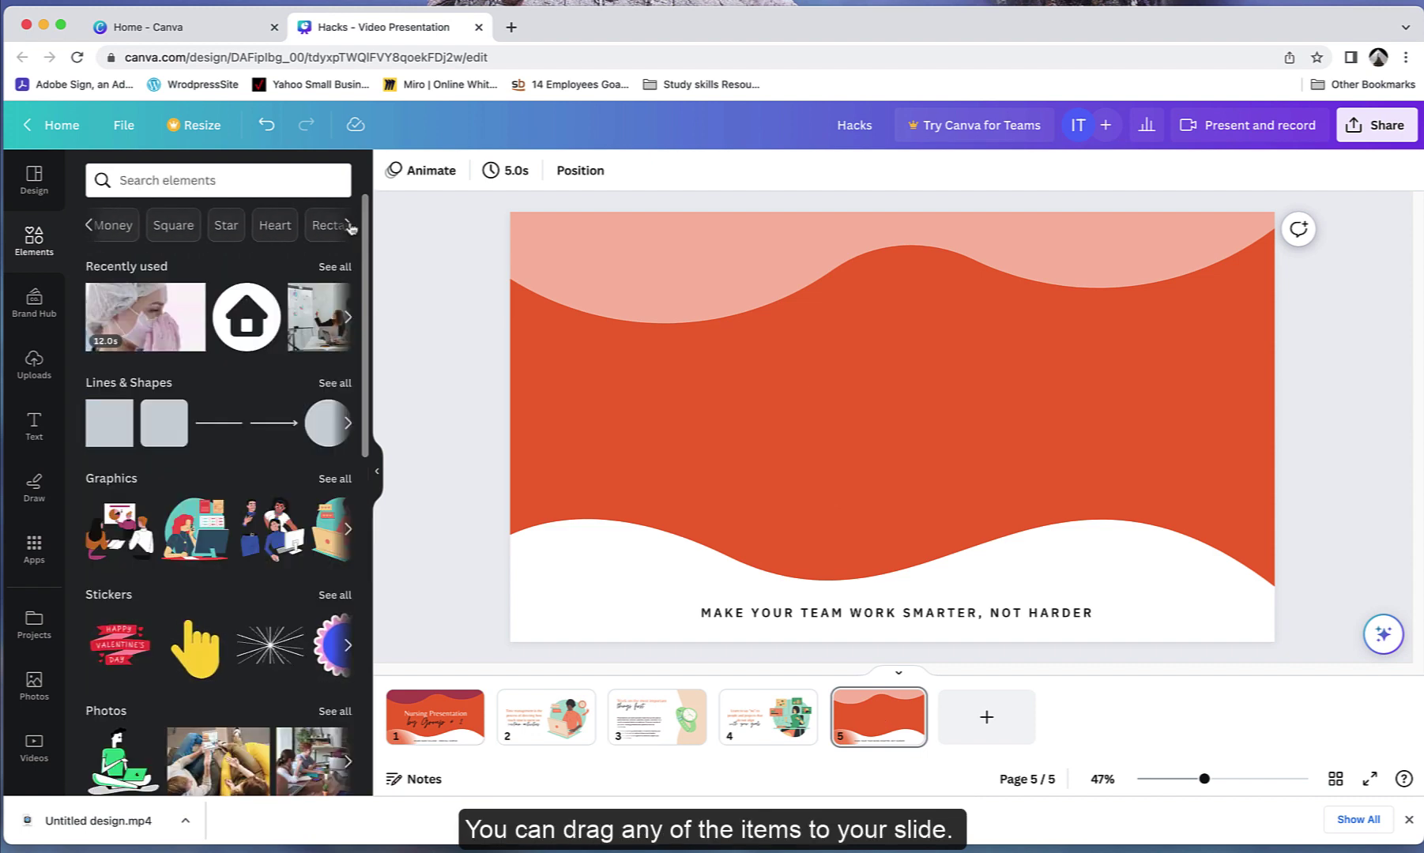
{"action": "left_click", "coordinate": [349, 226]}
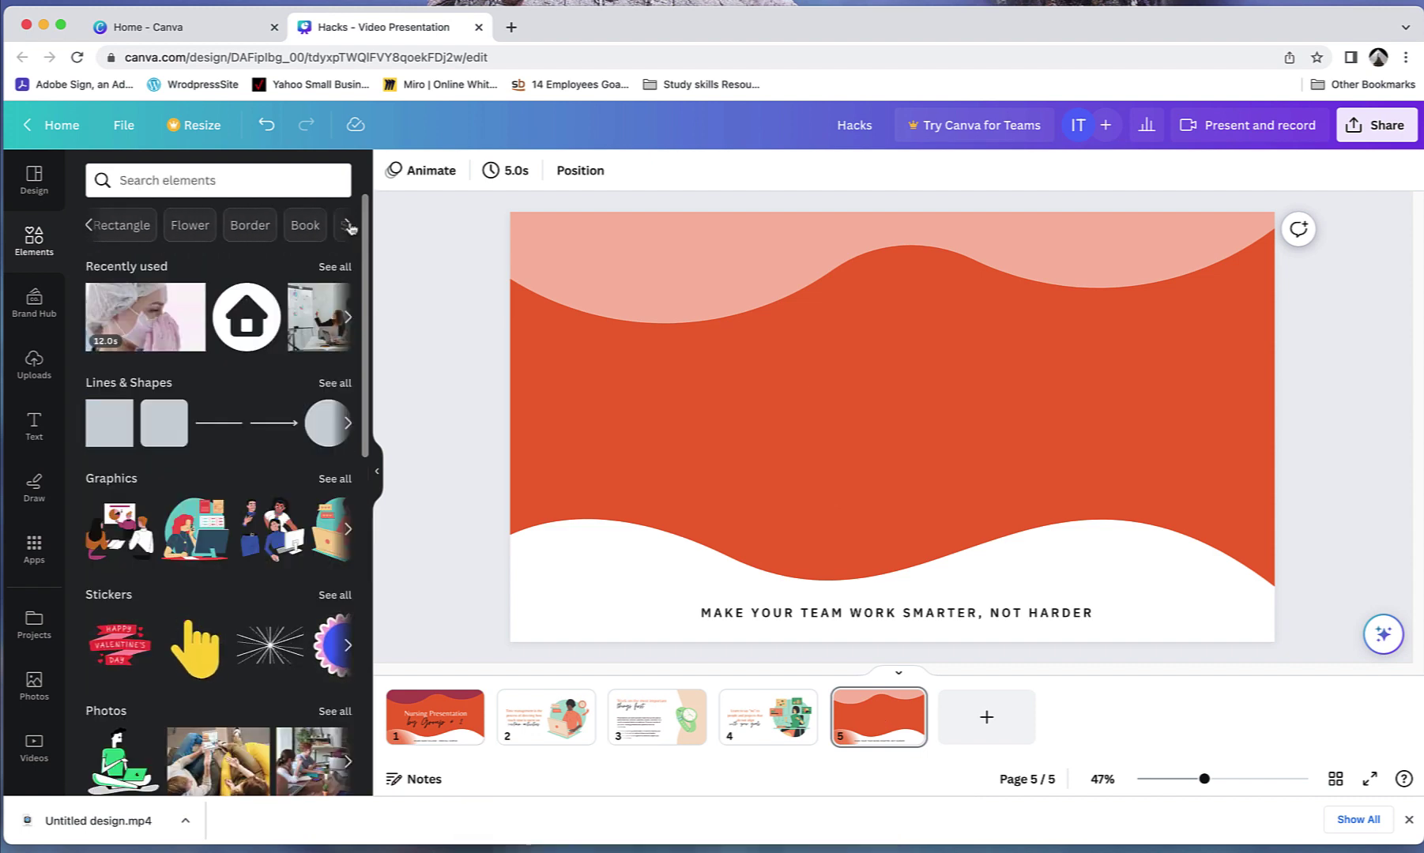
{"action": "left_click", "coordinate": [350, 227]}
{"action": "left_click", "coordinate": [348, 226]}
{"action": "left_click", "coordinate": [349, 226]}
{"action": "left_click", "coordinate": [348, 226]}
{"action": "left_click_drag", "start_coordinate": [366, 272], "coordinate": [387, 588]}
Upload a file from the computer and place the First Time in College image on slide 5
{"action": "left_click", "coordinate": [21, 378]}
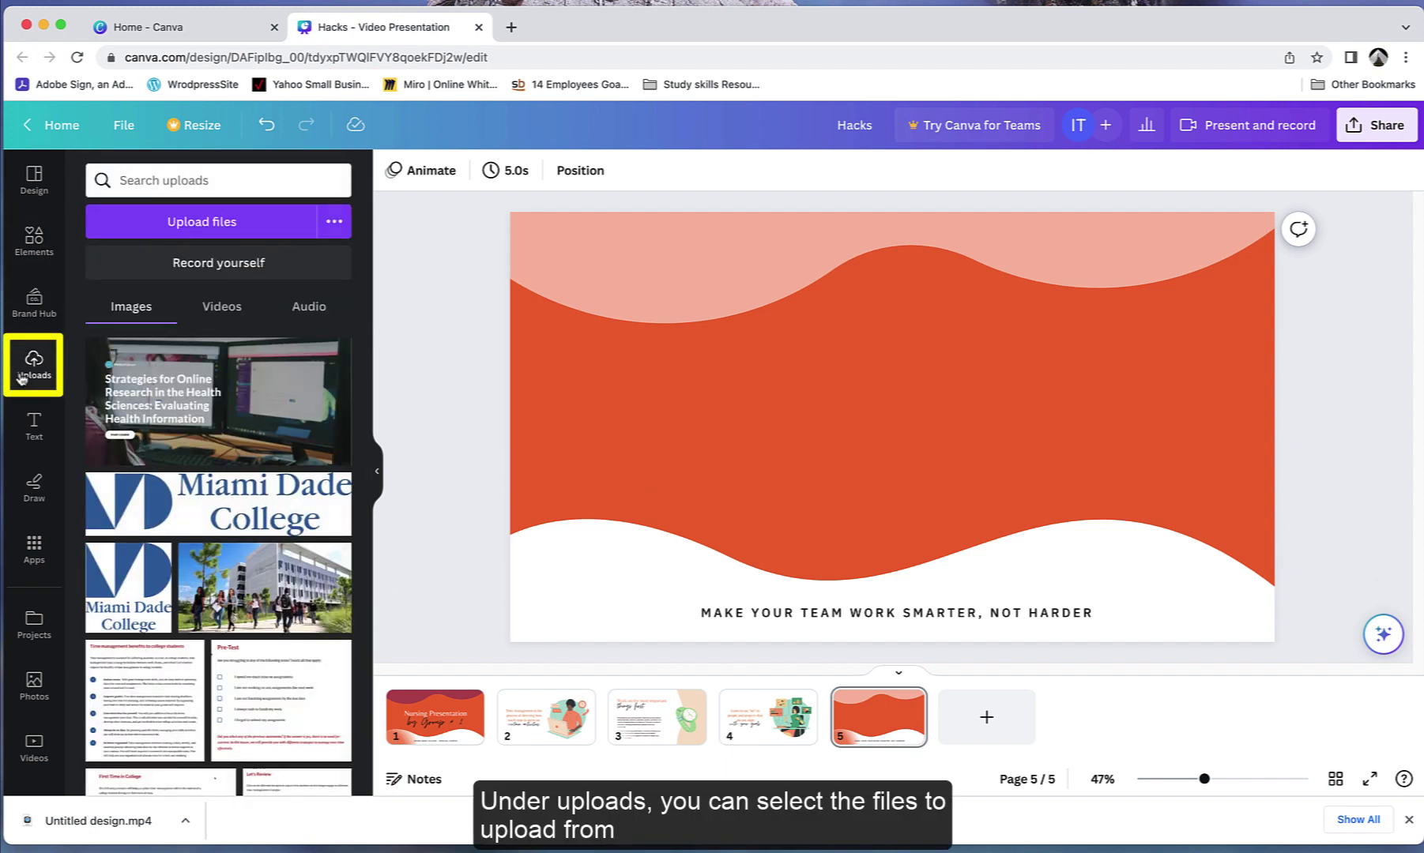
{"action": "left_click", "coordinate": [106, 223]}
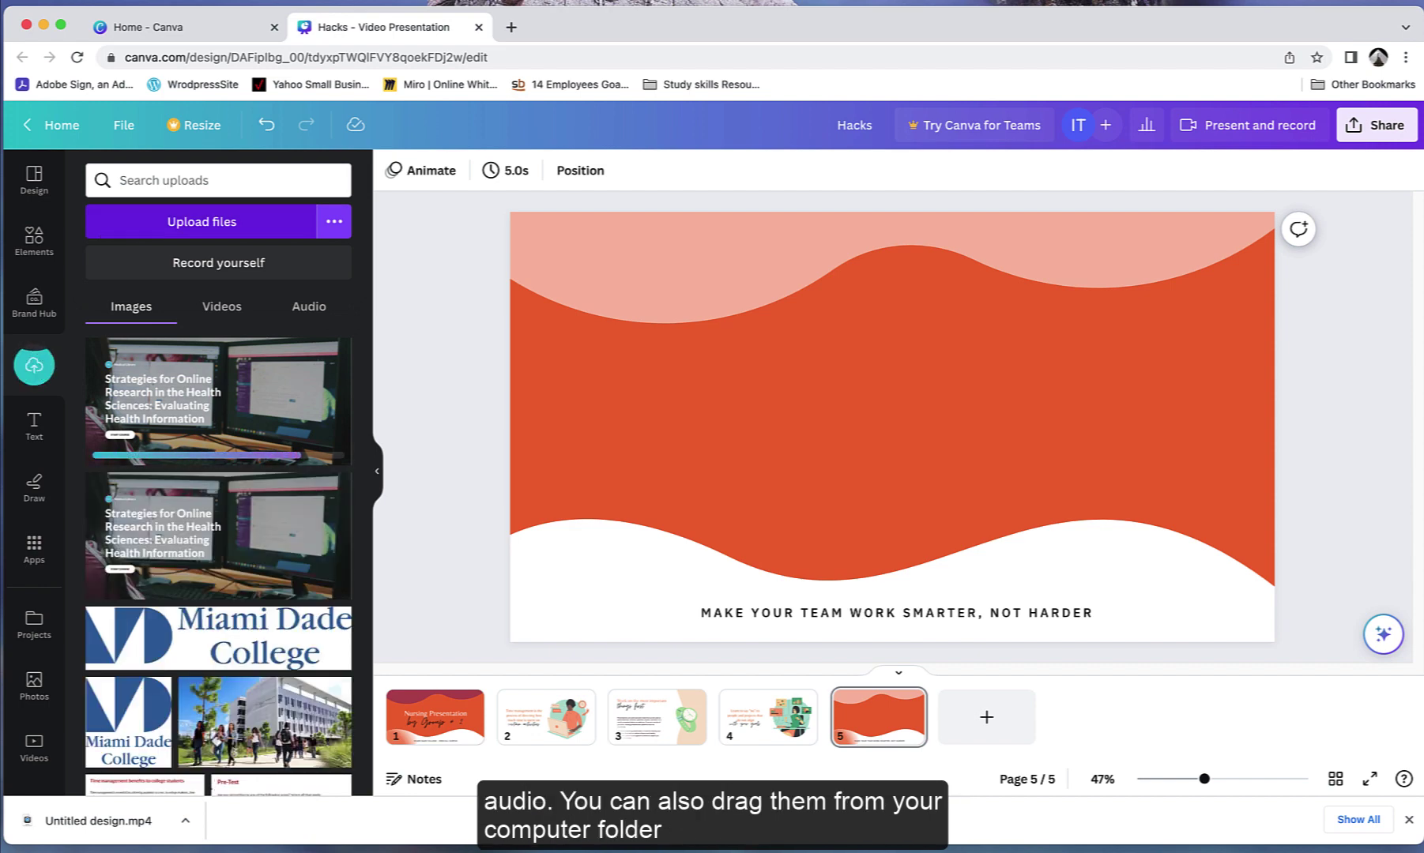
{"action": "scroll", "coordinate": [241, 657], "scroll_direction": "down", "scroll_amount": 4}
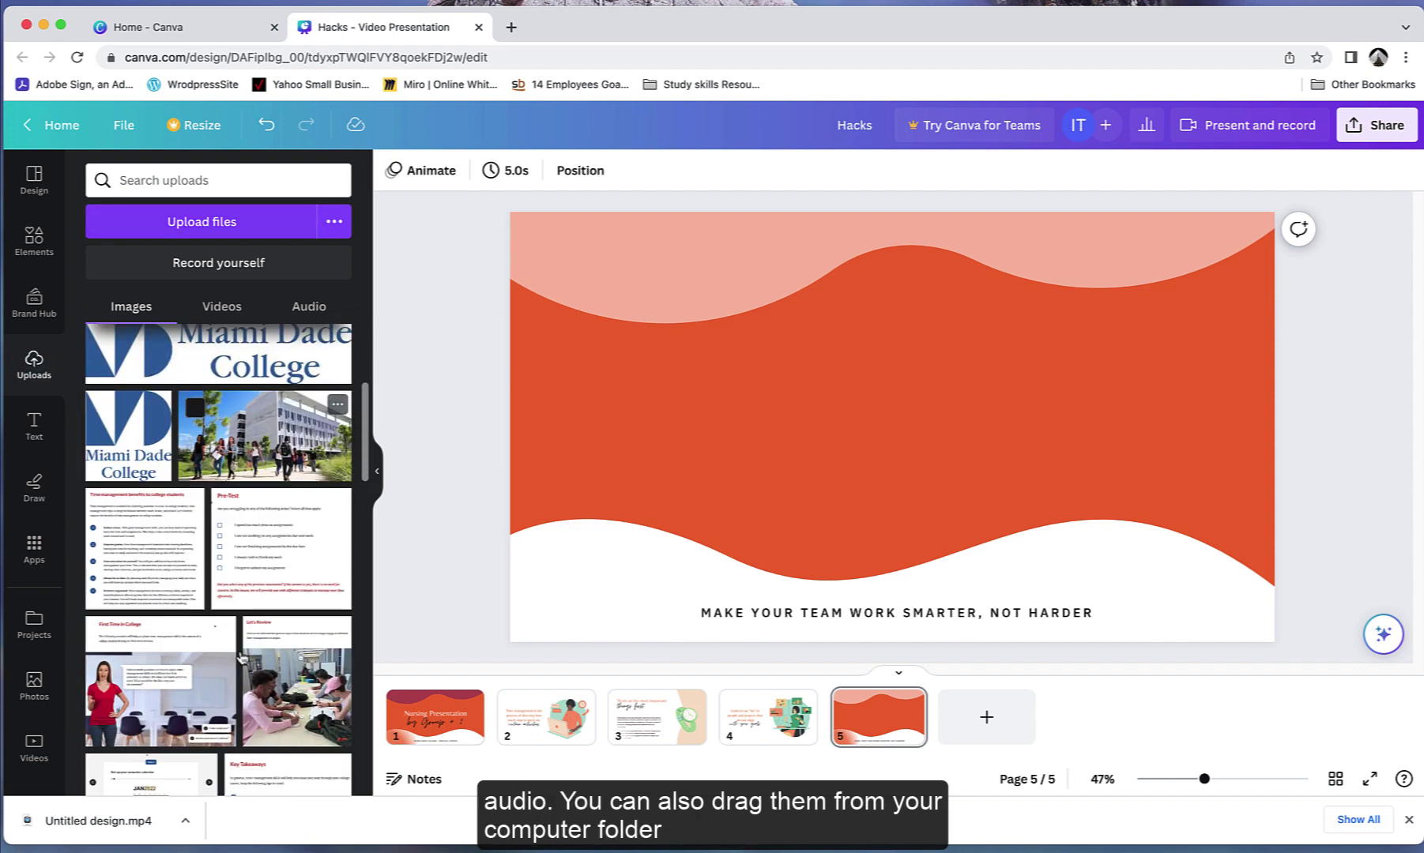
{"action": "scroll", "coordinate": [241, 658], "scroll_direction": "down", "scroll_amount": 3}
{"action": "left_click_drag", "start_coordinate": [199, 455], "coordinate": [762, 410]}
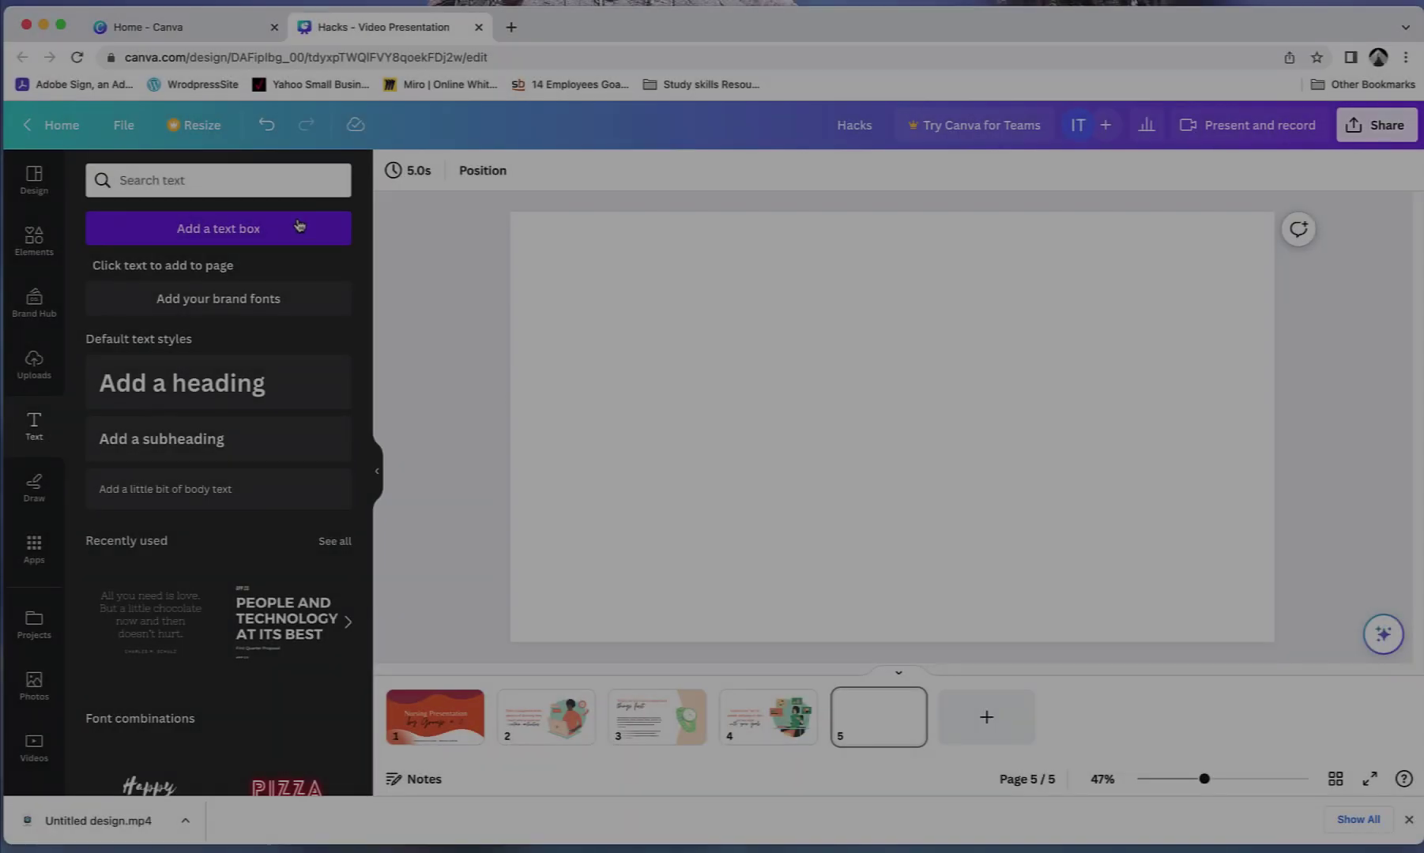
Add and arrange paragraph, heading, subheading and body text boxes on slide 5
{"action": "left_click", "coordinate": [292, 229]}
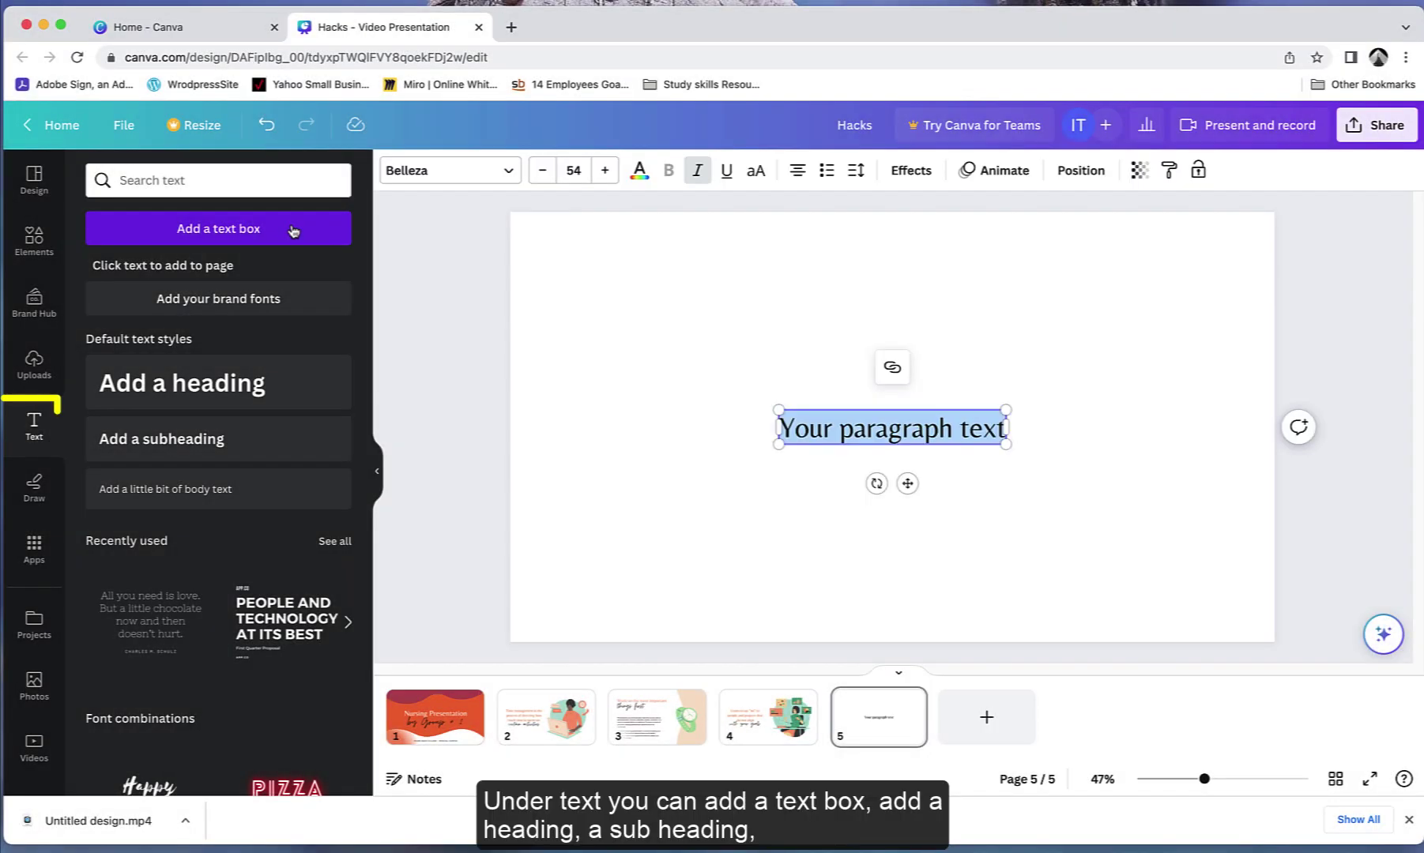
{"action": "left_click", "coordinate": [300, 384]}
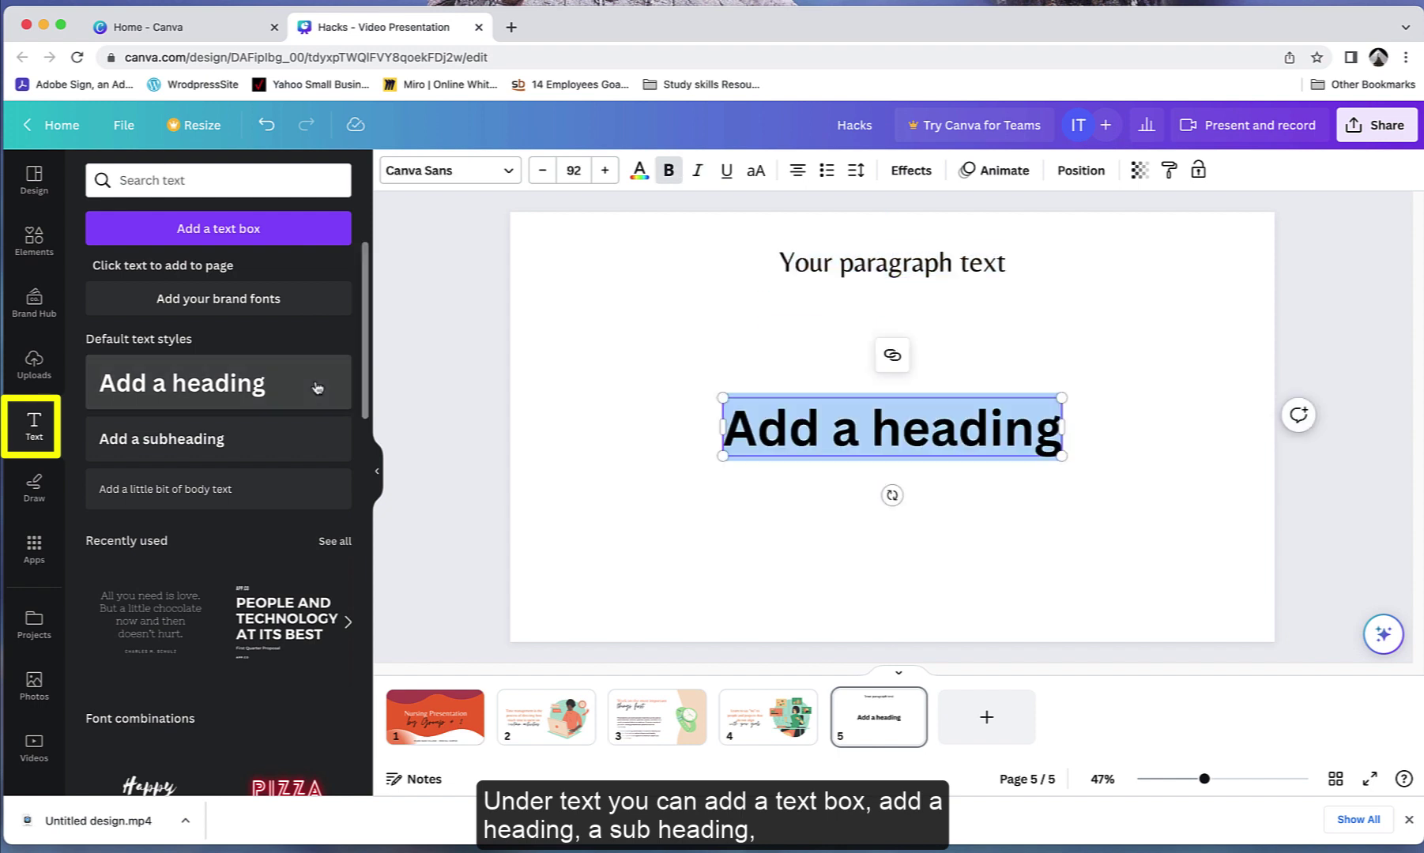
{"action": "left_click_drag", "start_coordinate": [972, 454], "coordinate": [968, 373]}
{"action": "left_click", "coordinate": [162, 439]}
{"action": "left_click_drag", "start_coordinate": [906, 435], "coordinate": [905, 511]}
{"action": "left_click", "coordinate": [332, 507]}
{"action": "left_click", "coordinate": [1288, 405]}
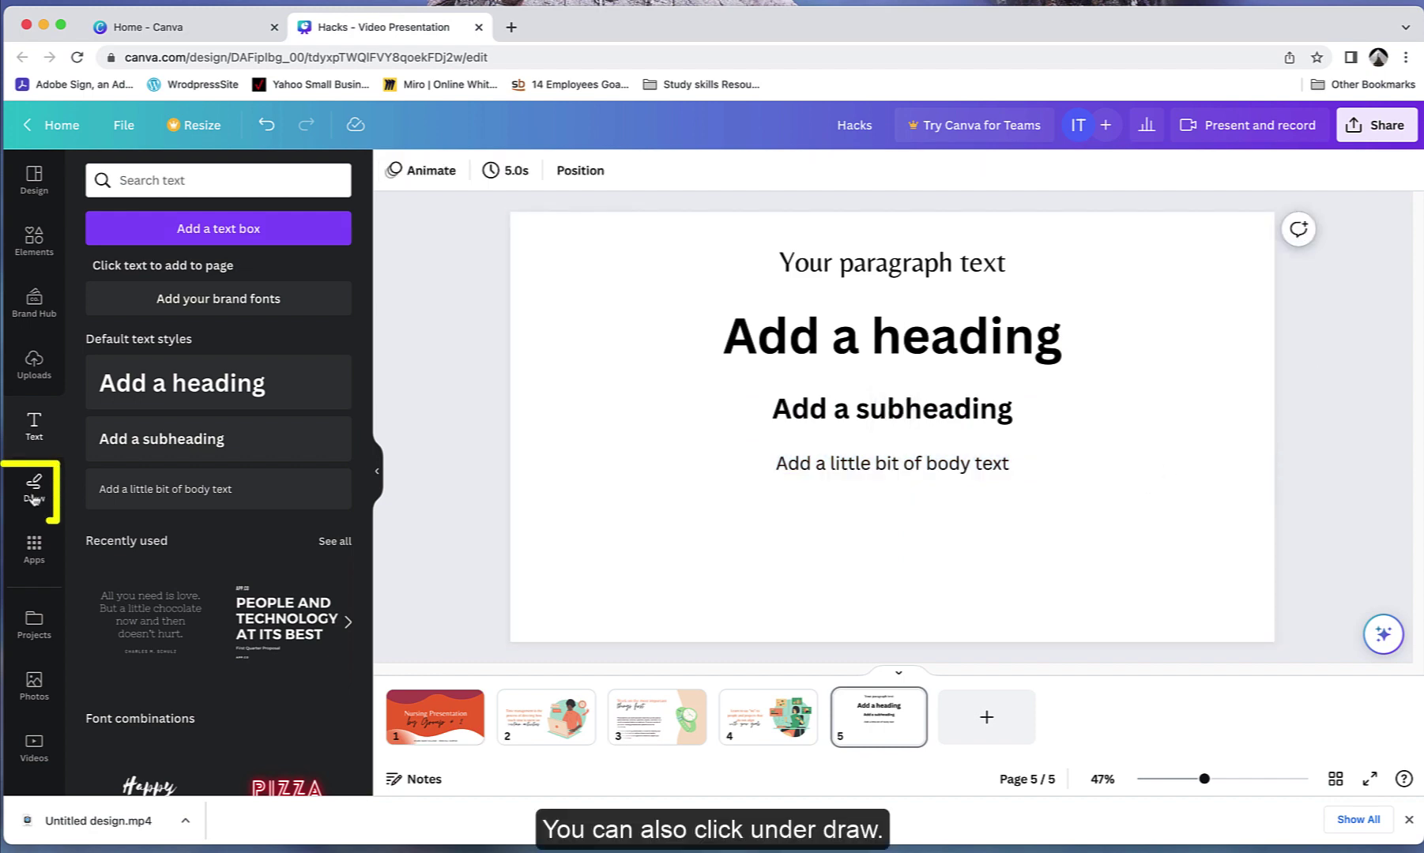
Add the Methodology Brief research-questions and themes-generation pages as slides 7 and 8
{"action": "left_click", "coordinate": [32, 494]}
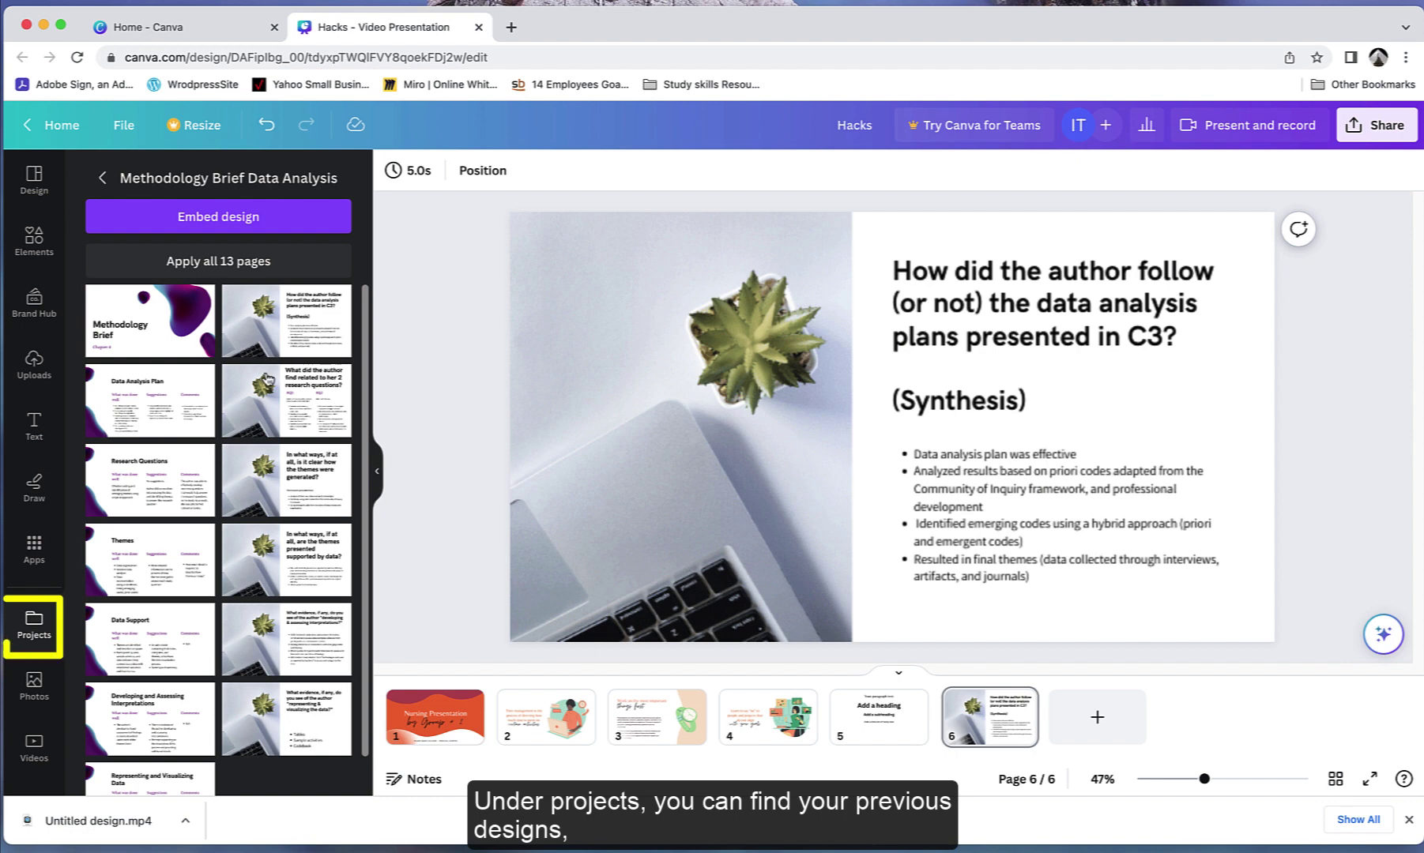
{"action": "left_click", "coordinate": [270, 396]}
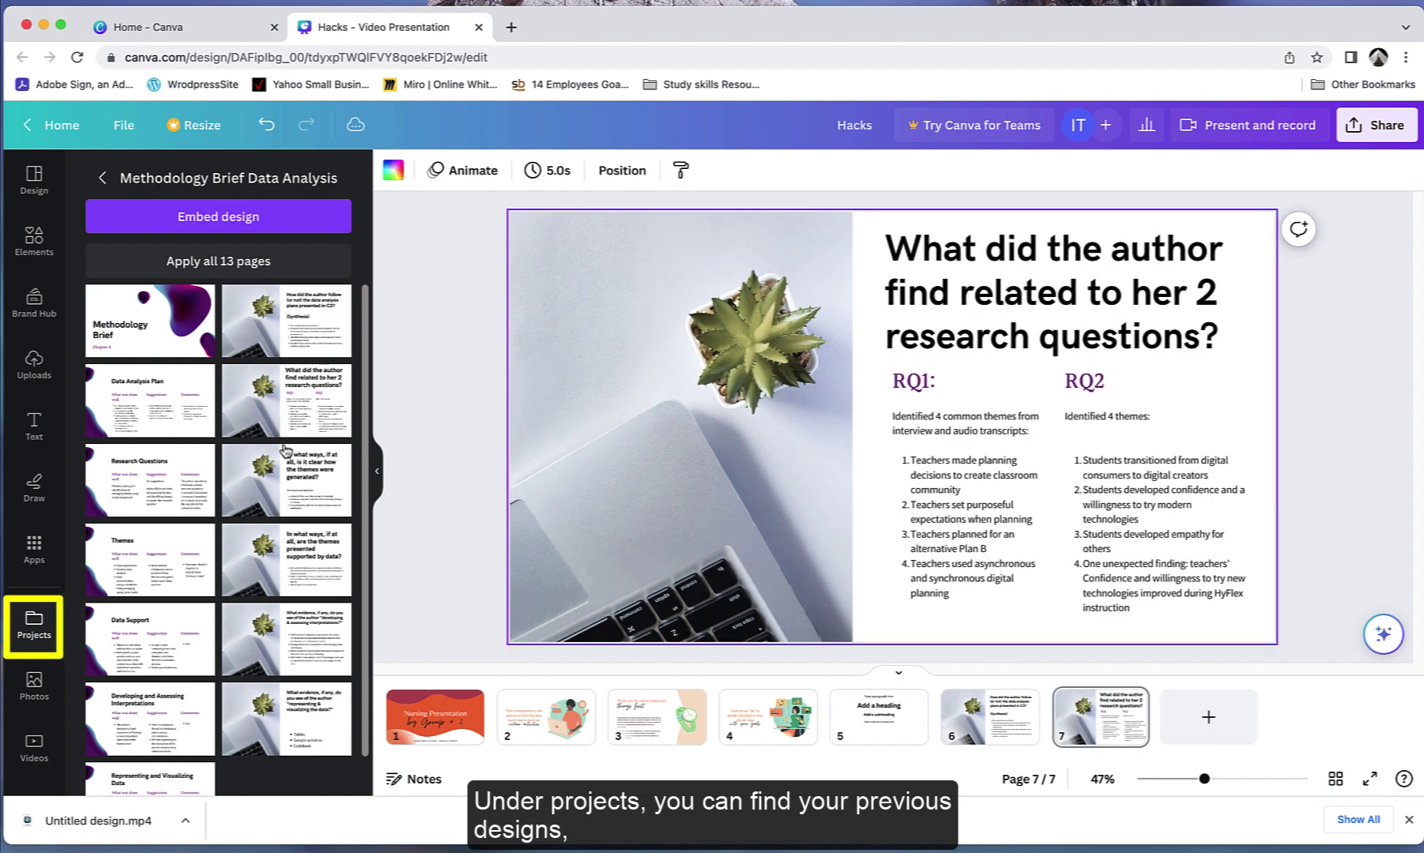
{"action": "left_click", "coordinate": [291, 485]}
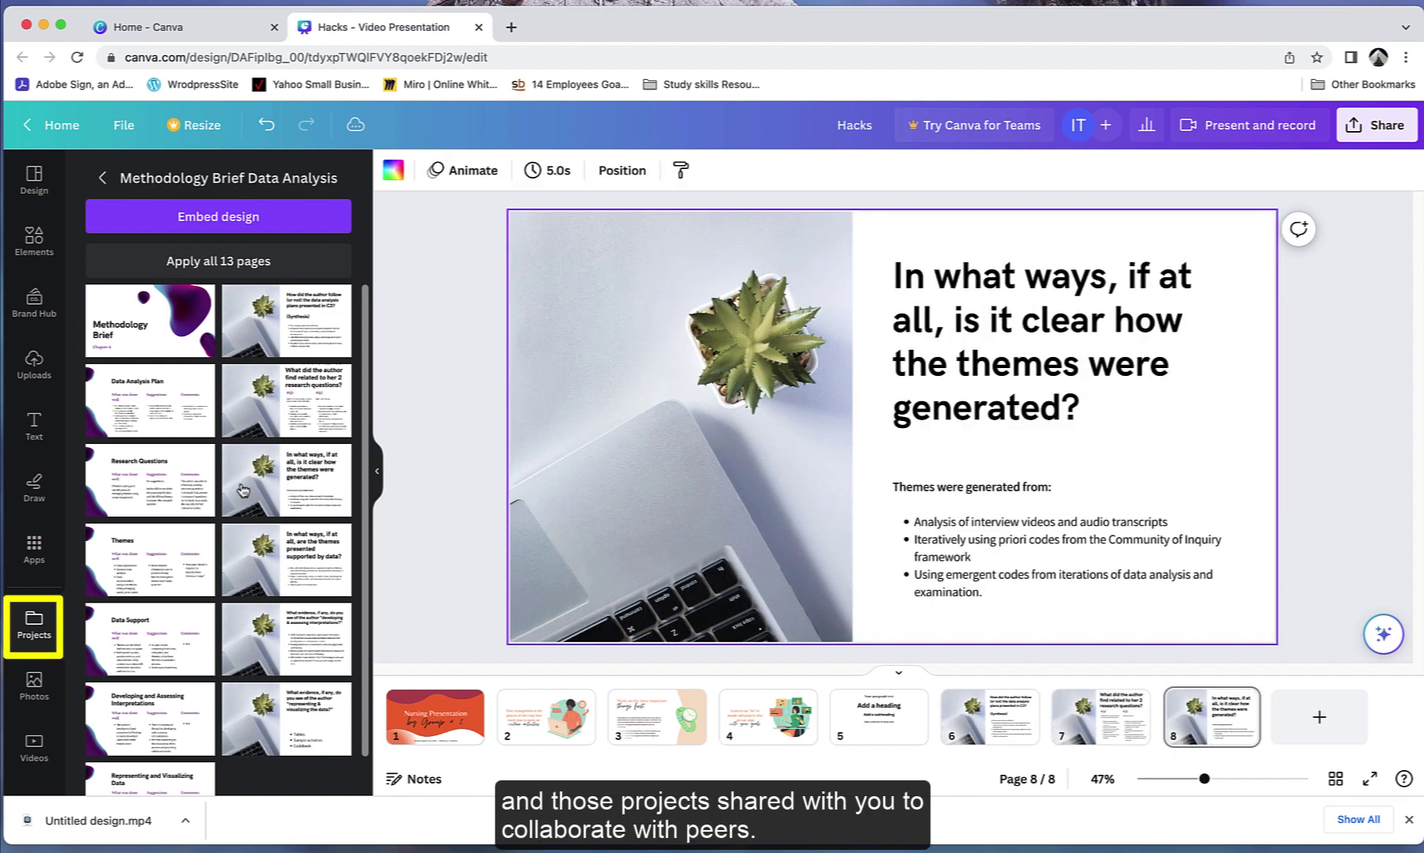
Search photos for 'nursing research' and swap slide 8's image to the smiling doctor-and-patient photo
{"action": "left_click", "coordinate": [35, 685]}
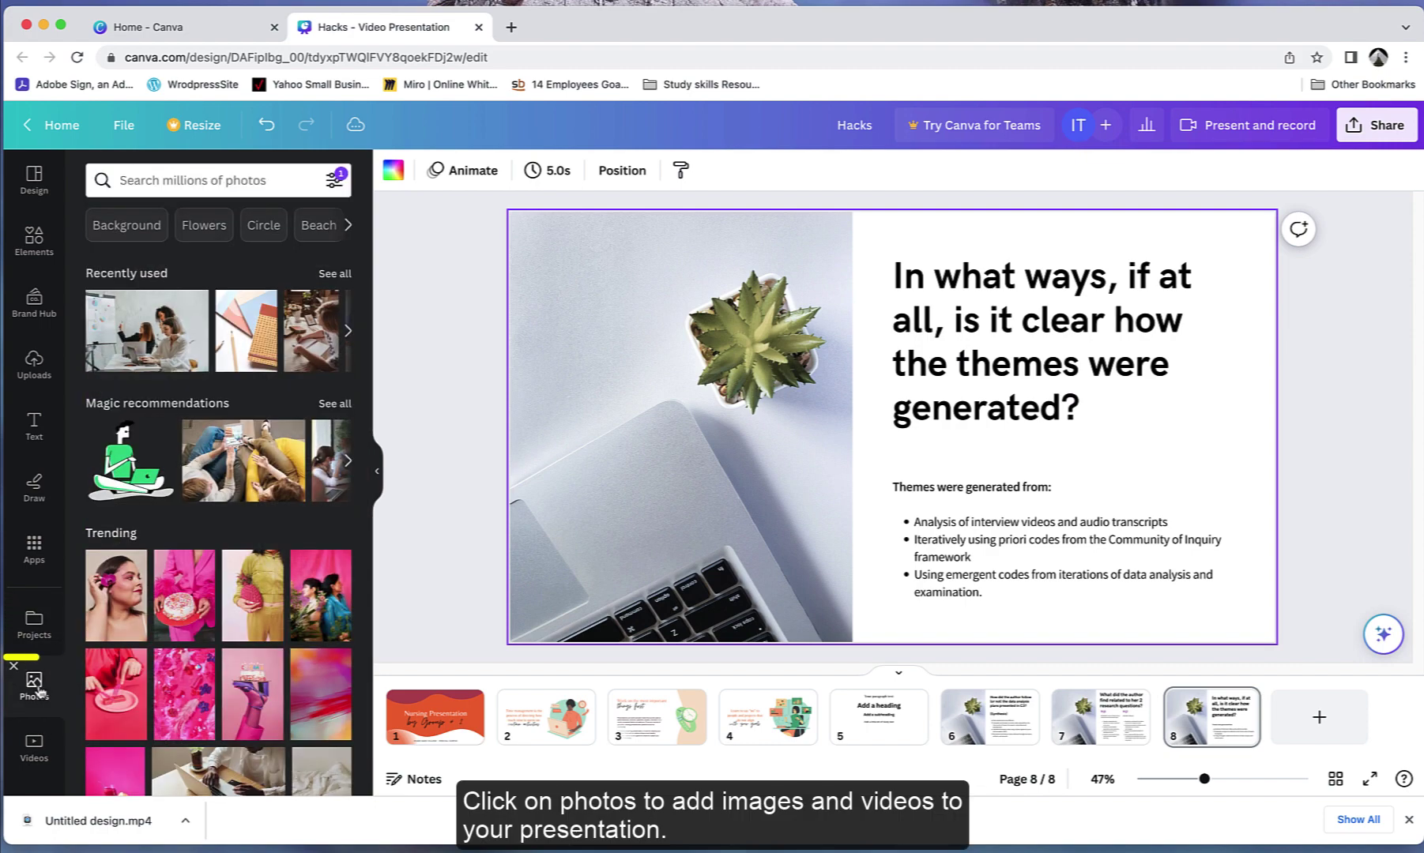
{"action": "left_click", "coordinate": [177, 180]}
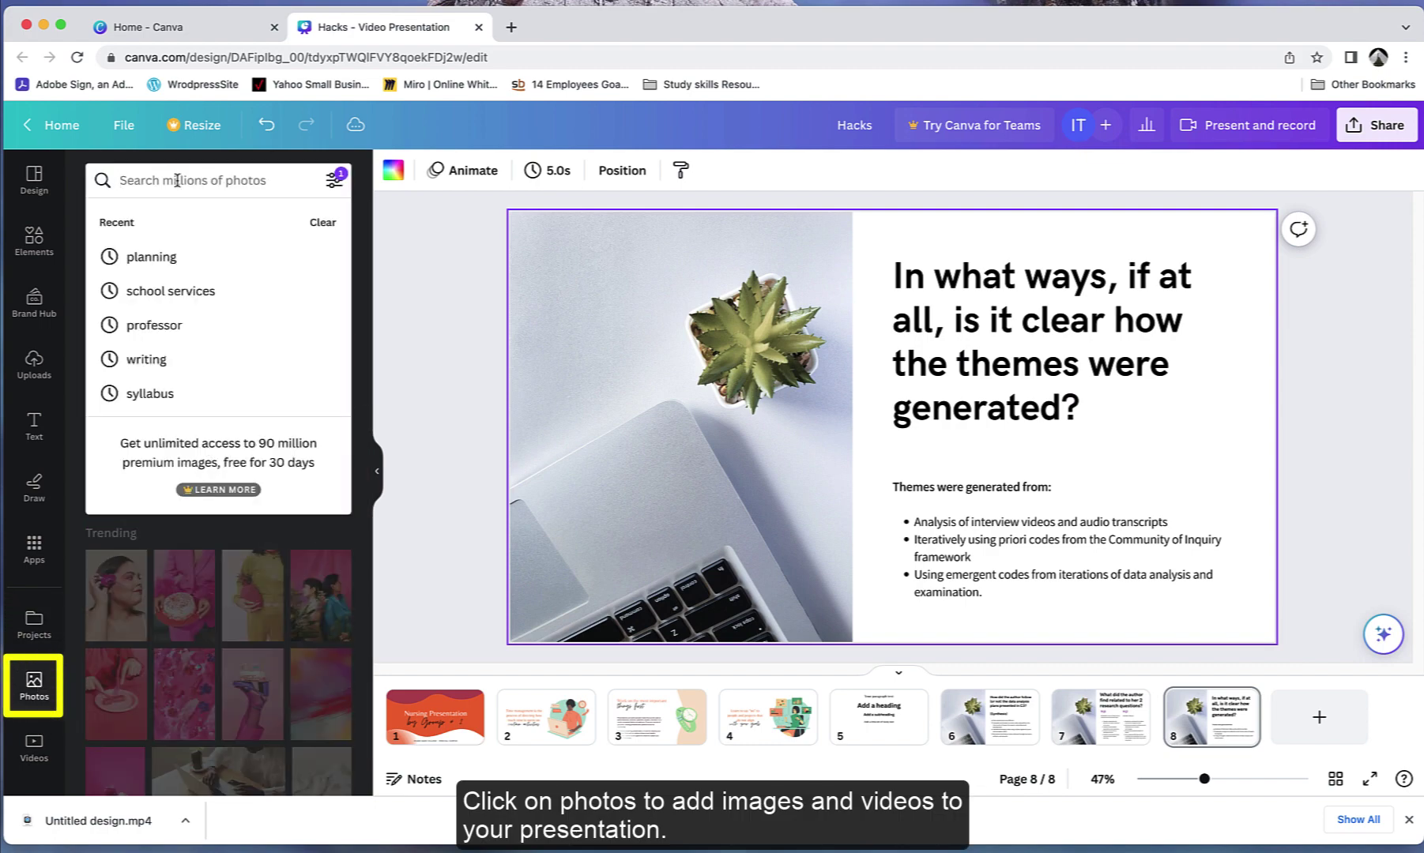
{"action": "type", "text": "nursing research"}
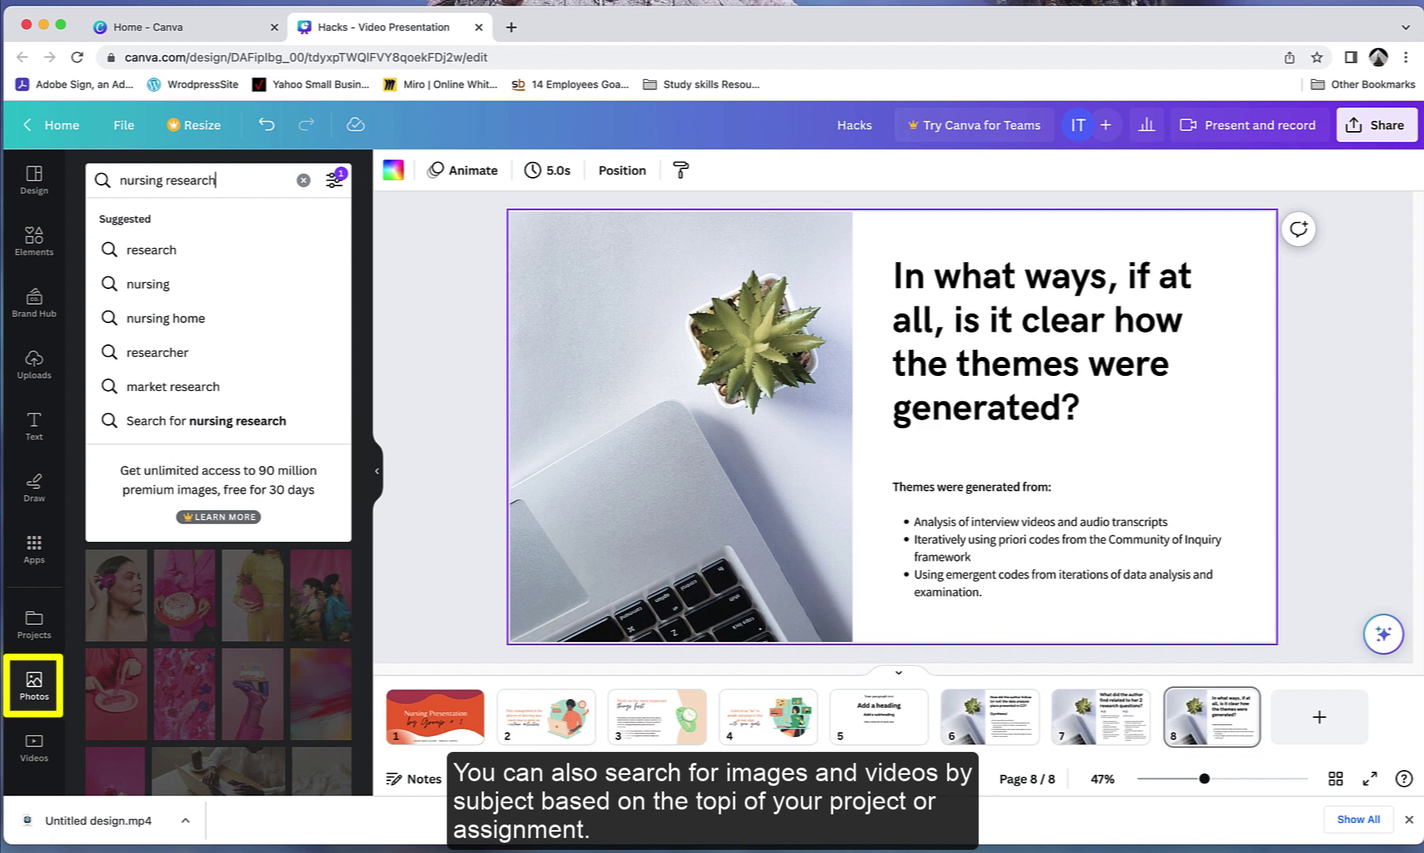
{"action": "key", "text": "Return"}
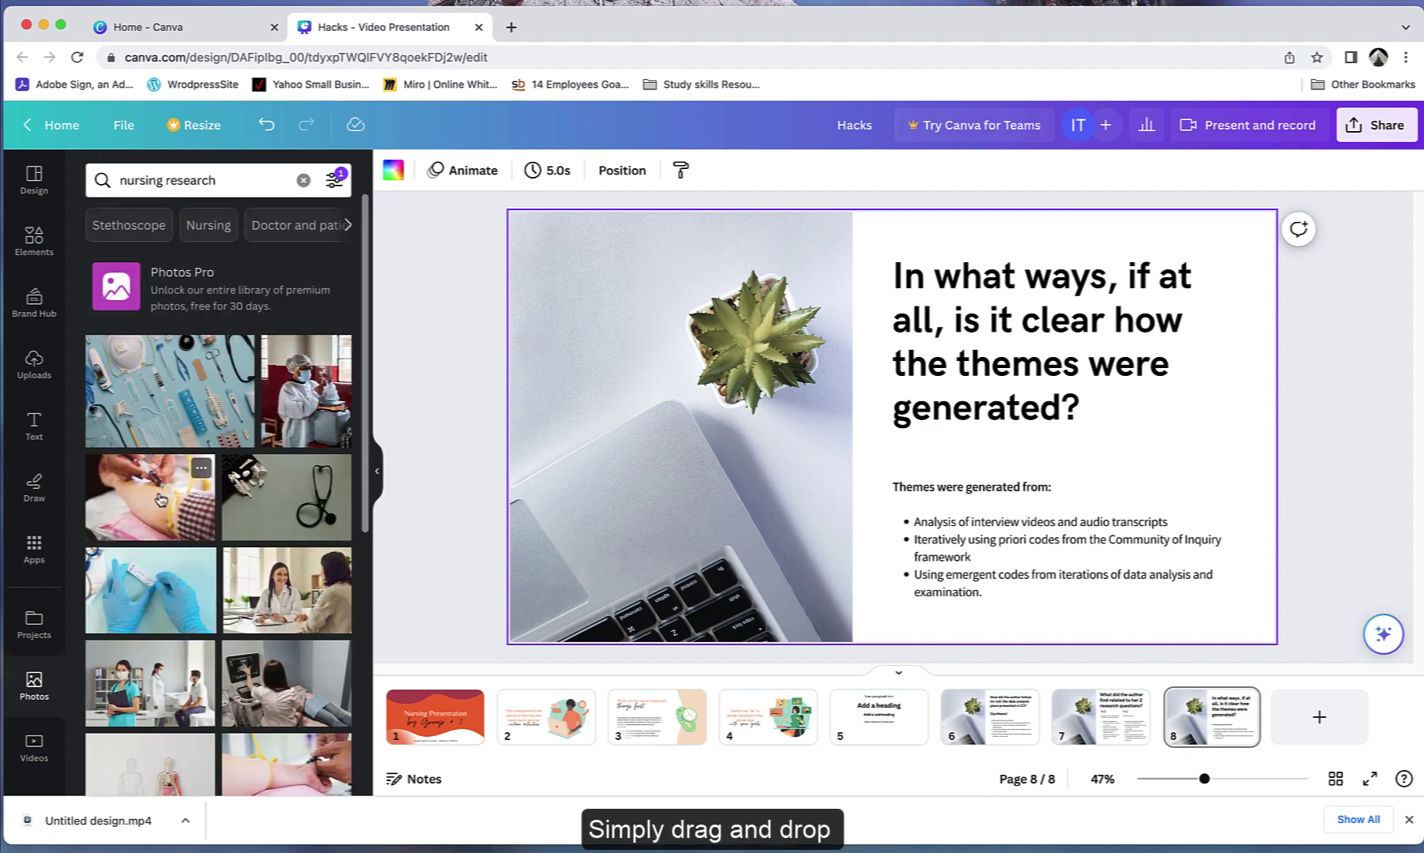
{"action": "left_click_drag", "start_coordinate": [160, 504], "coordinate": [693, 384]}
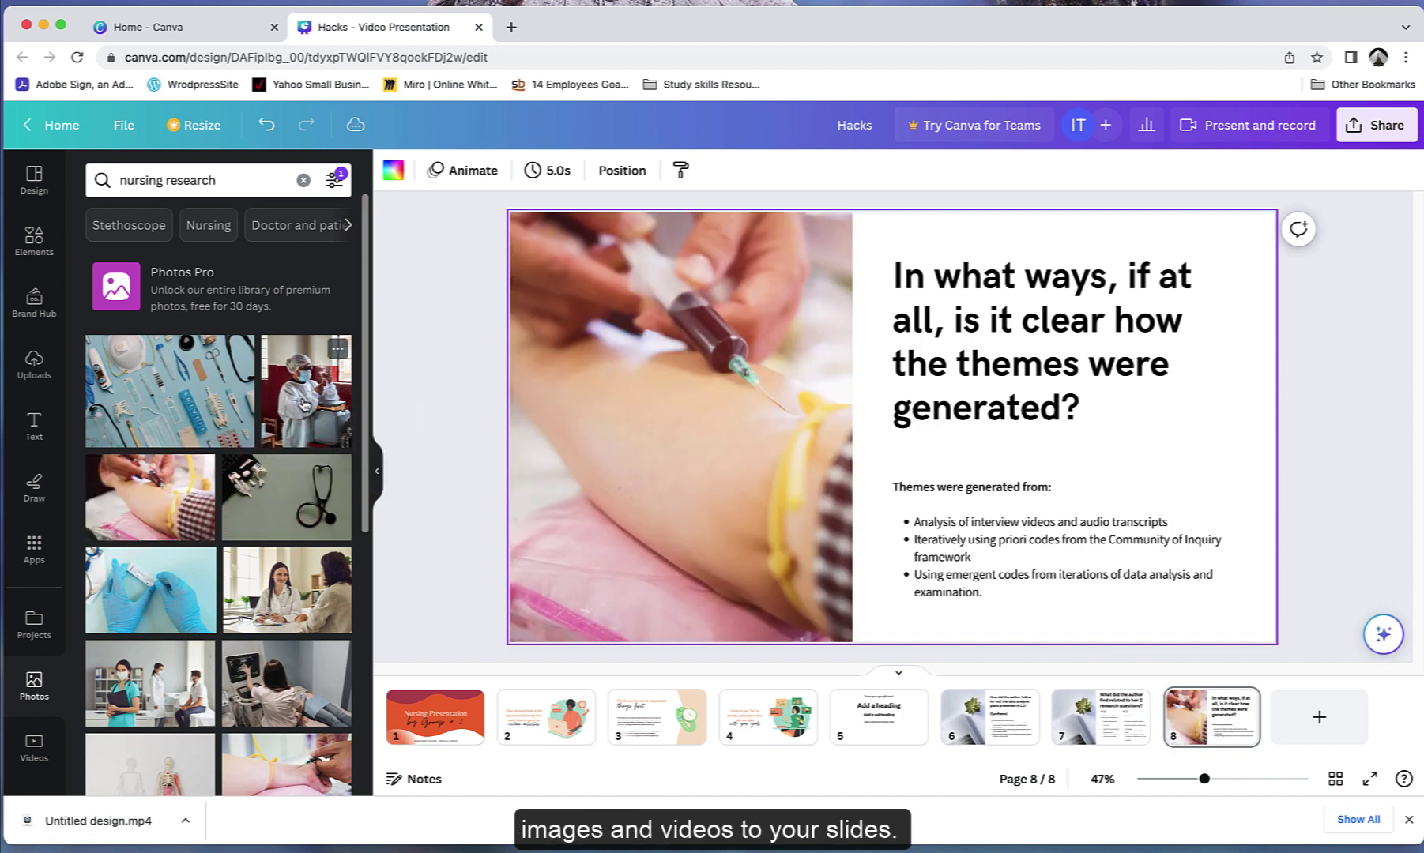
{"action": "left_click_drag", "start_coordinate": [310, 425], "coordinate": [545, 383]}
{"action": "left_click_drag", "start_coordinate": [311, 583], "coordinate": [743, 436]}
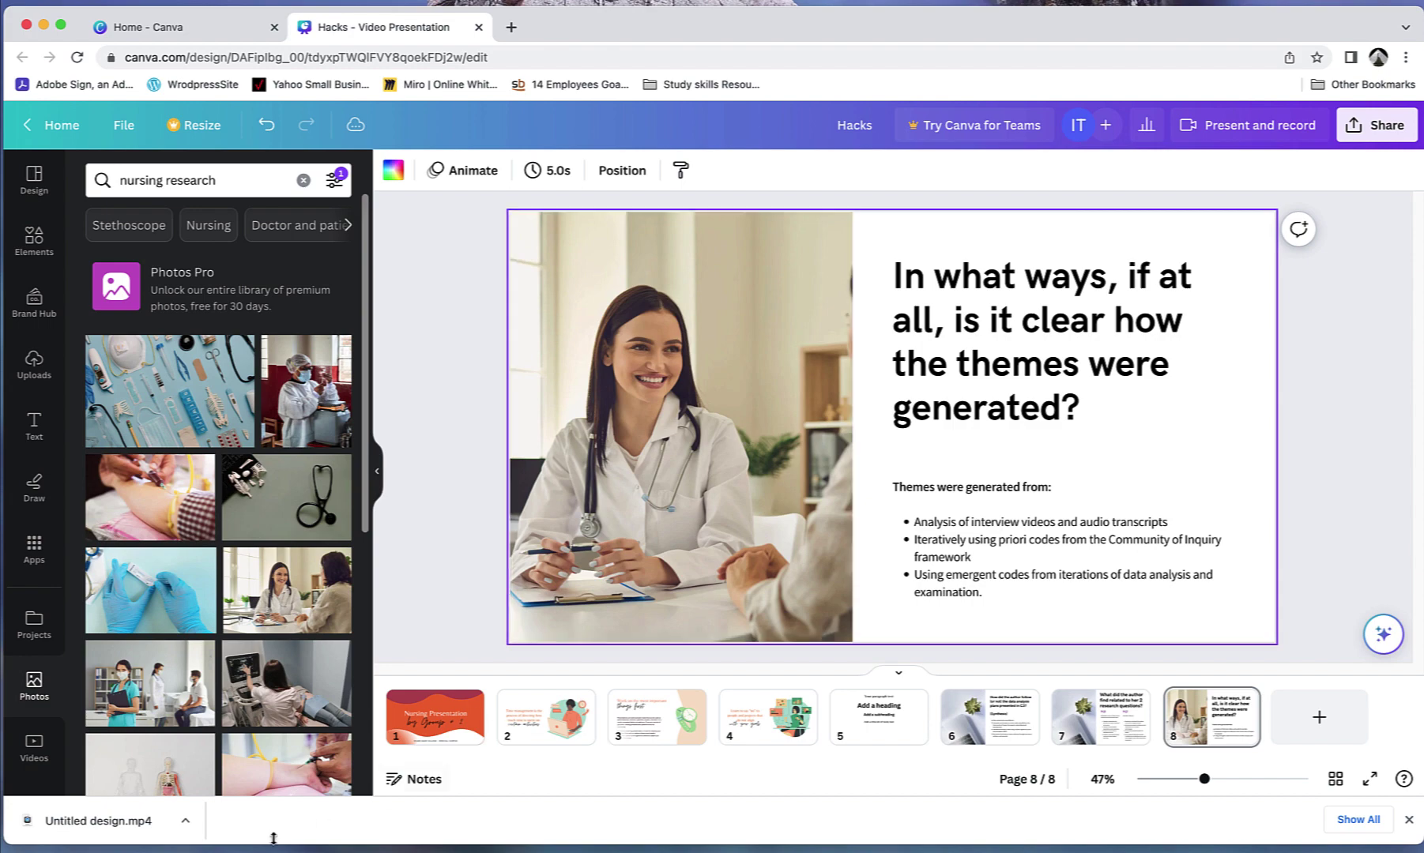
Search videos for 'nursing' and replace the doctor photo with the second video result
{"action": "left_click", "coordinate": [32, 751]}
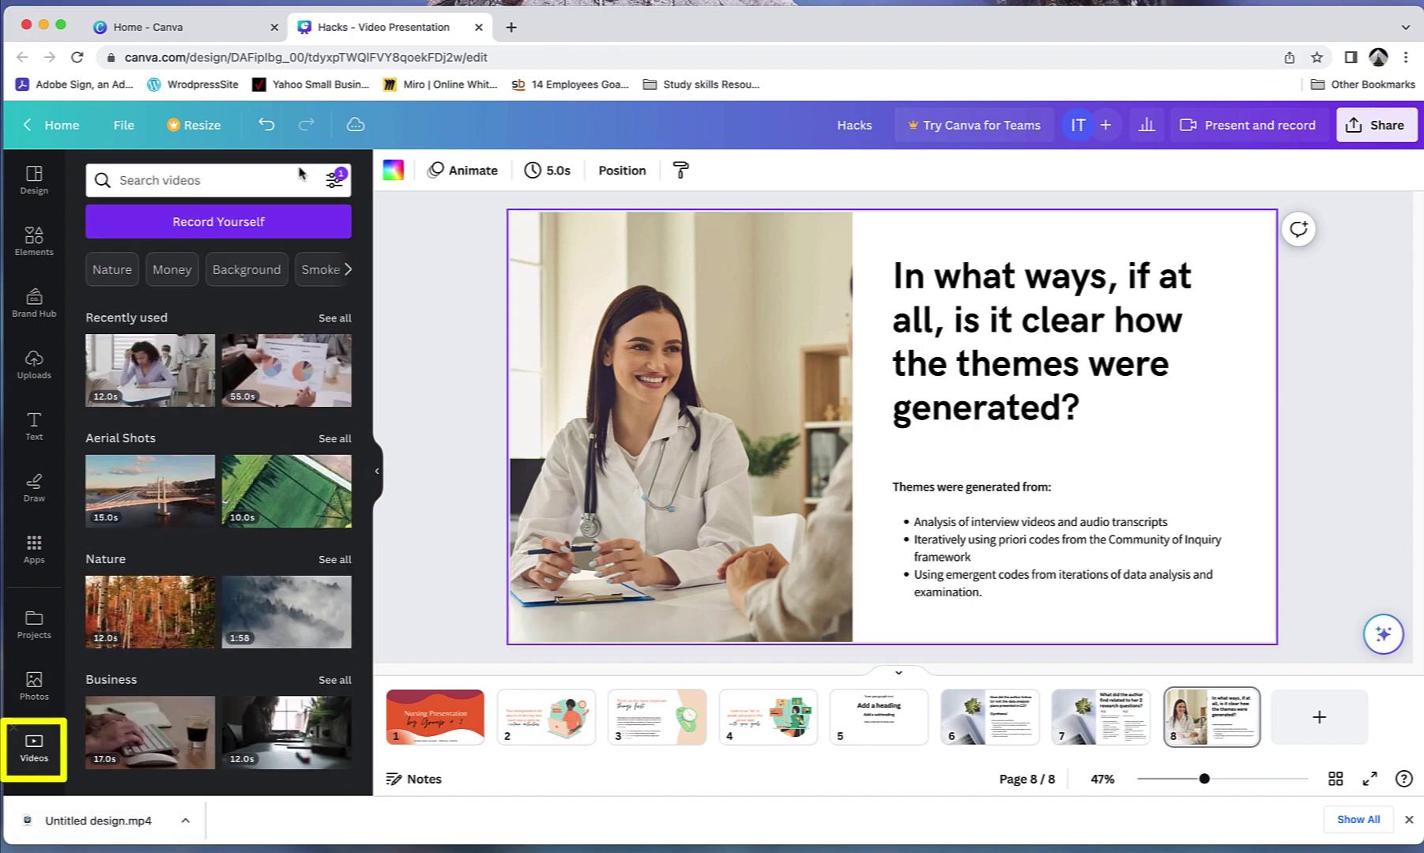
{"action": "left_click", "coordinate": [269, 179]}
{"action": "type", "text": "nursing"}
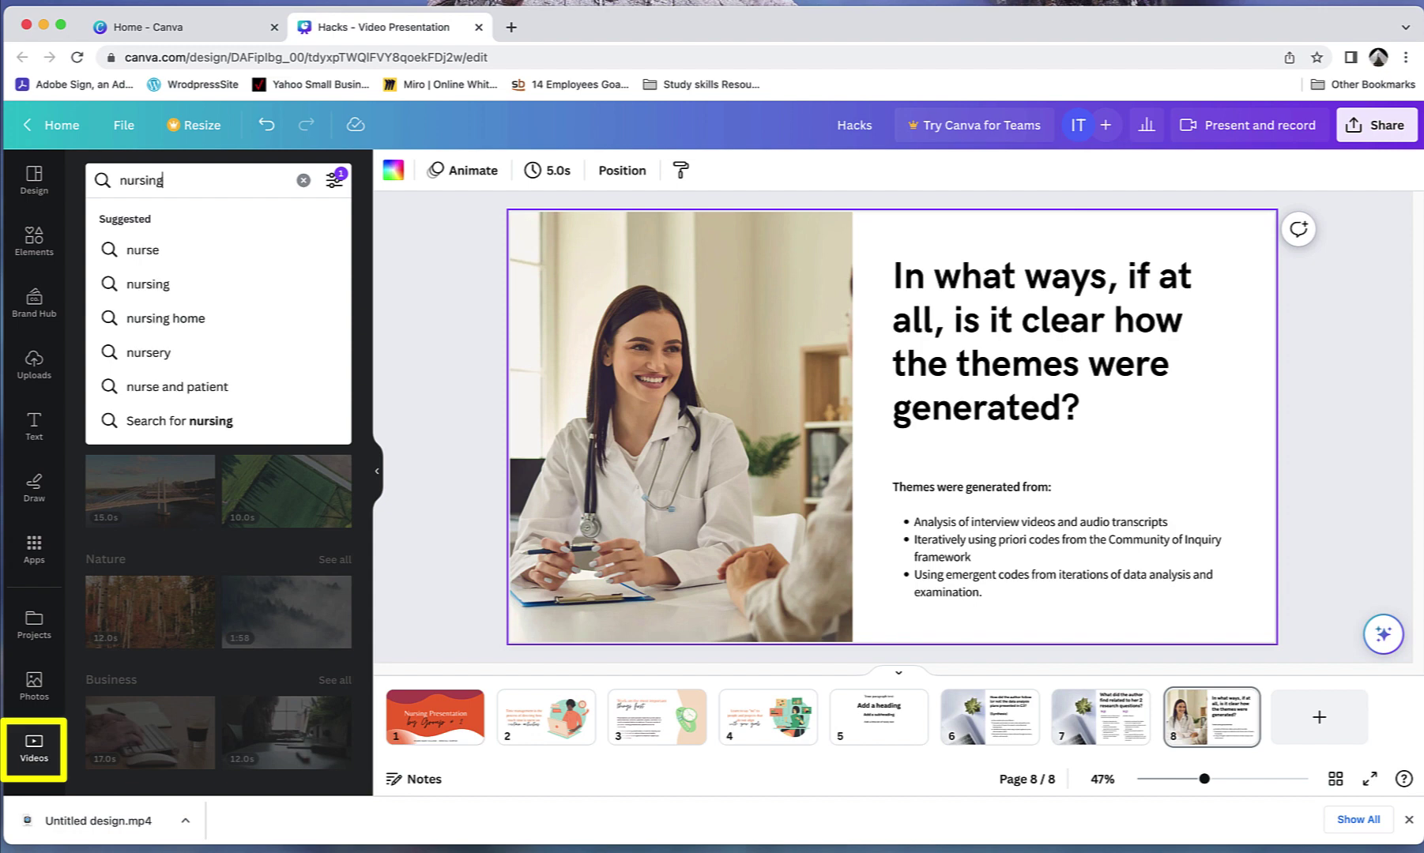
{"action": "key", "text": "Return"}
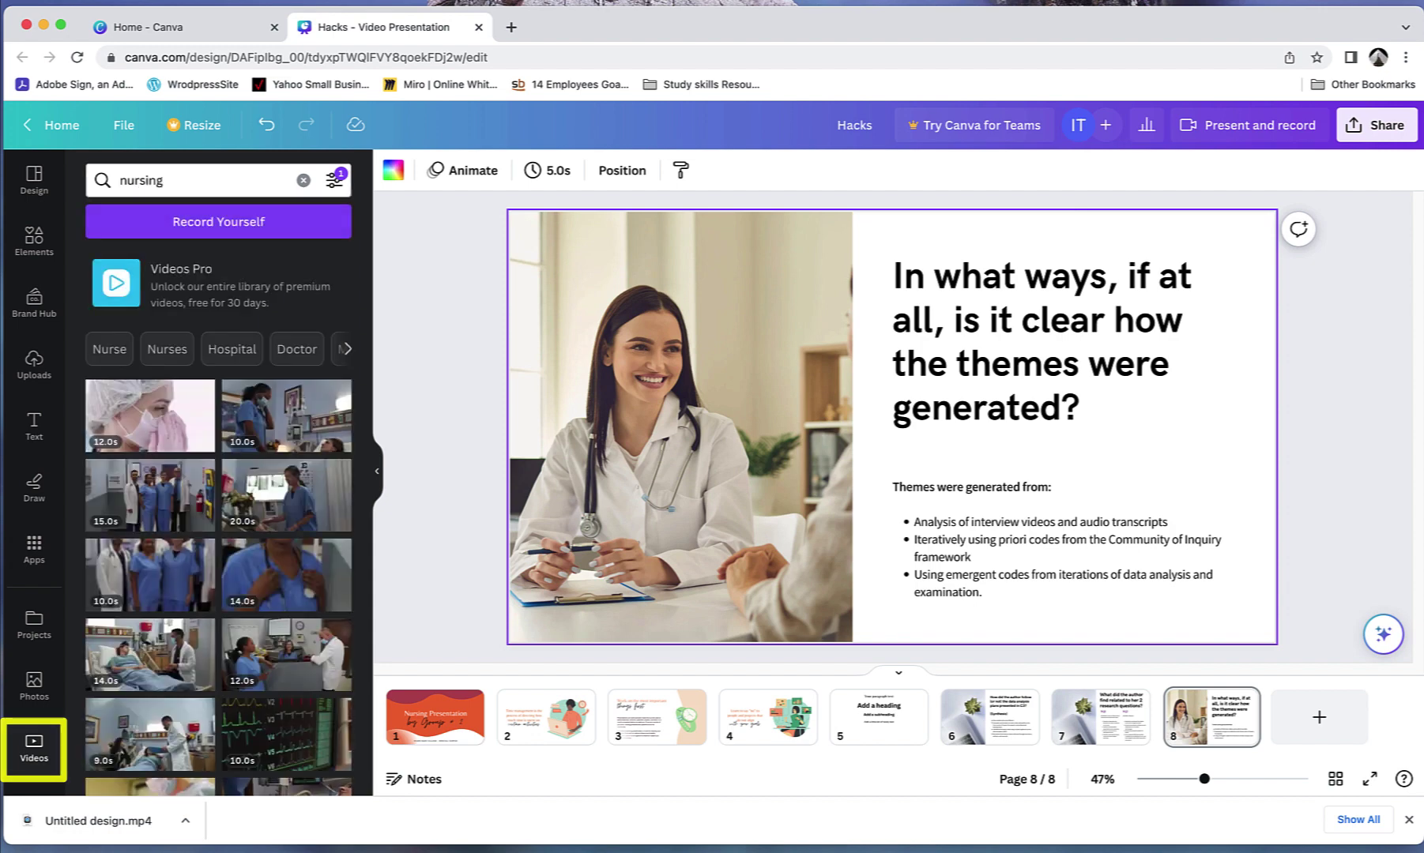
{"action": "left_click", "coordinate": [309, 407]}
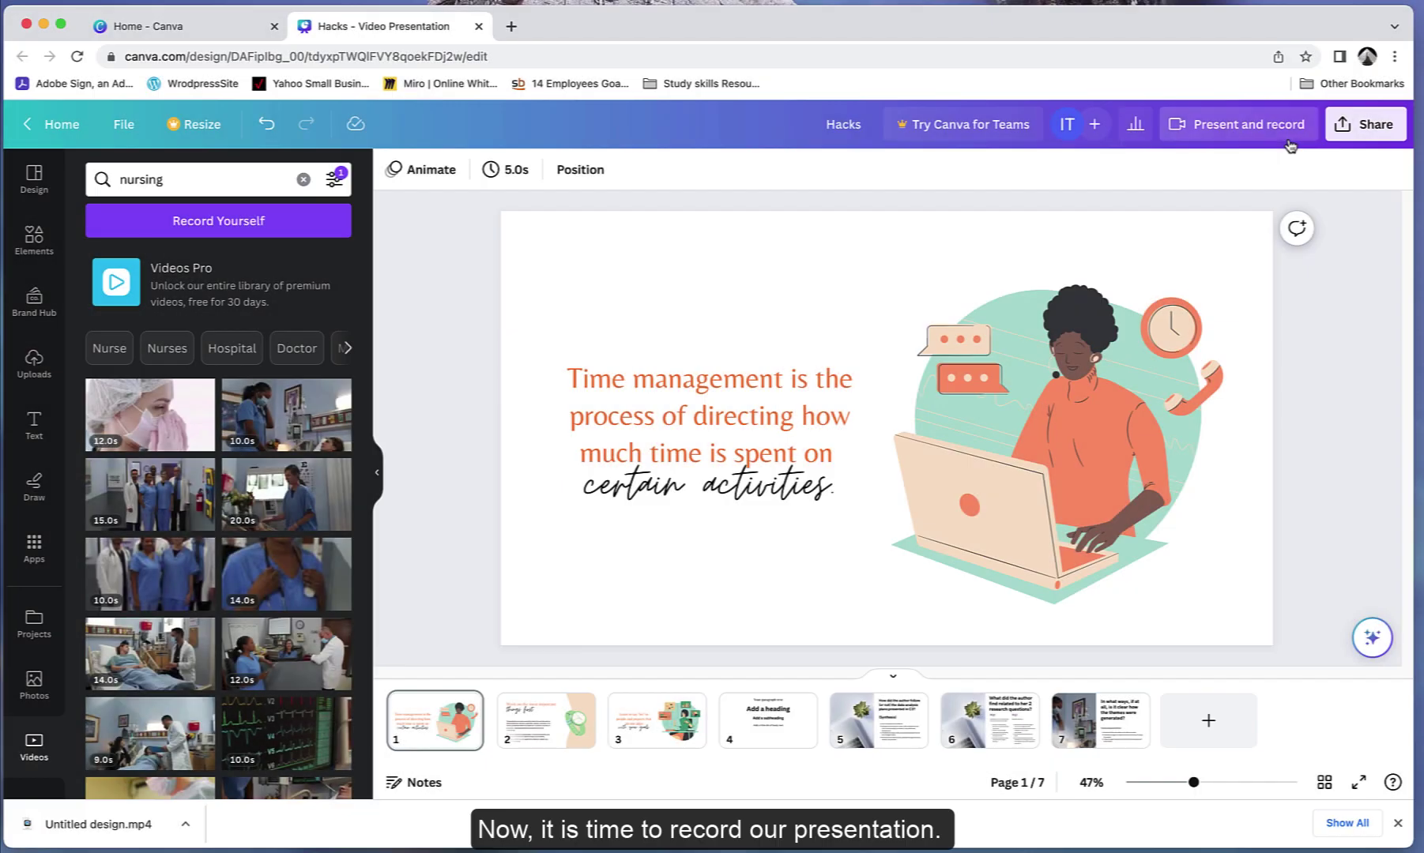
Open the Present and record studio with the FaceTime camera and built-in microphone
{"action": "left_click", "coordinate": [1290, 142]}
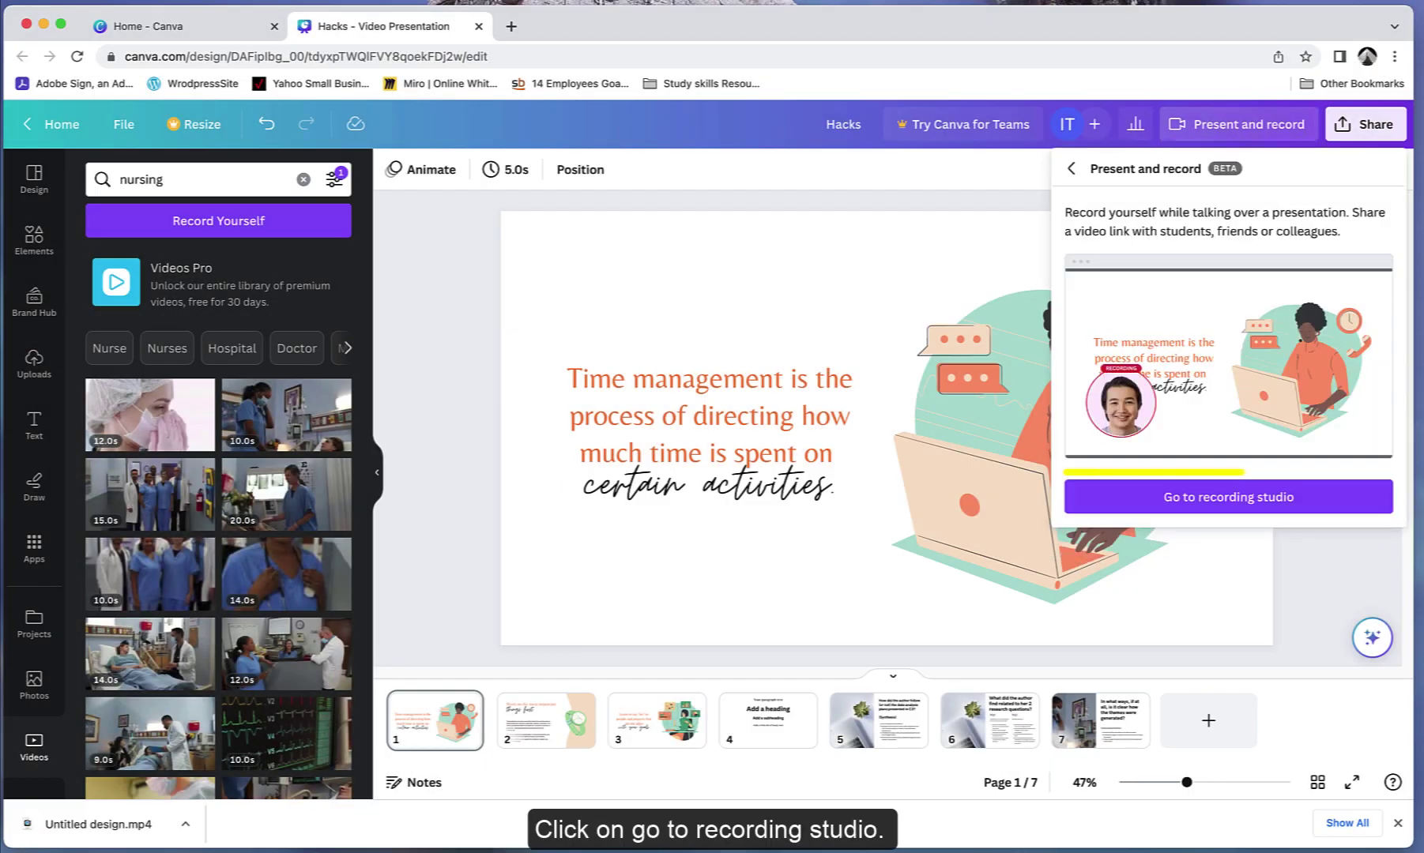
{"action": "left_click", "coordinate": [1340, 501]}
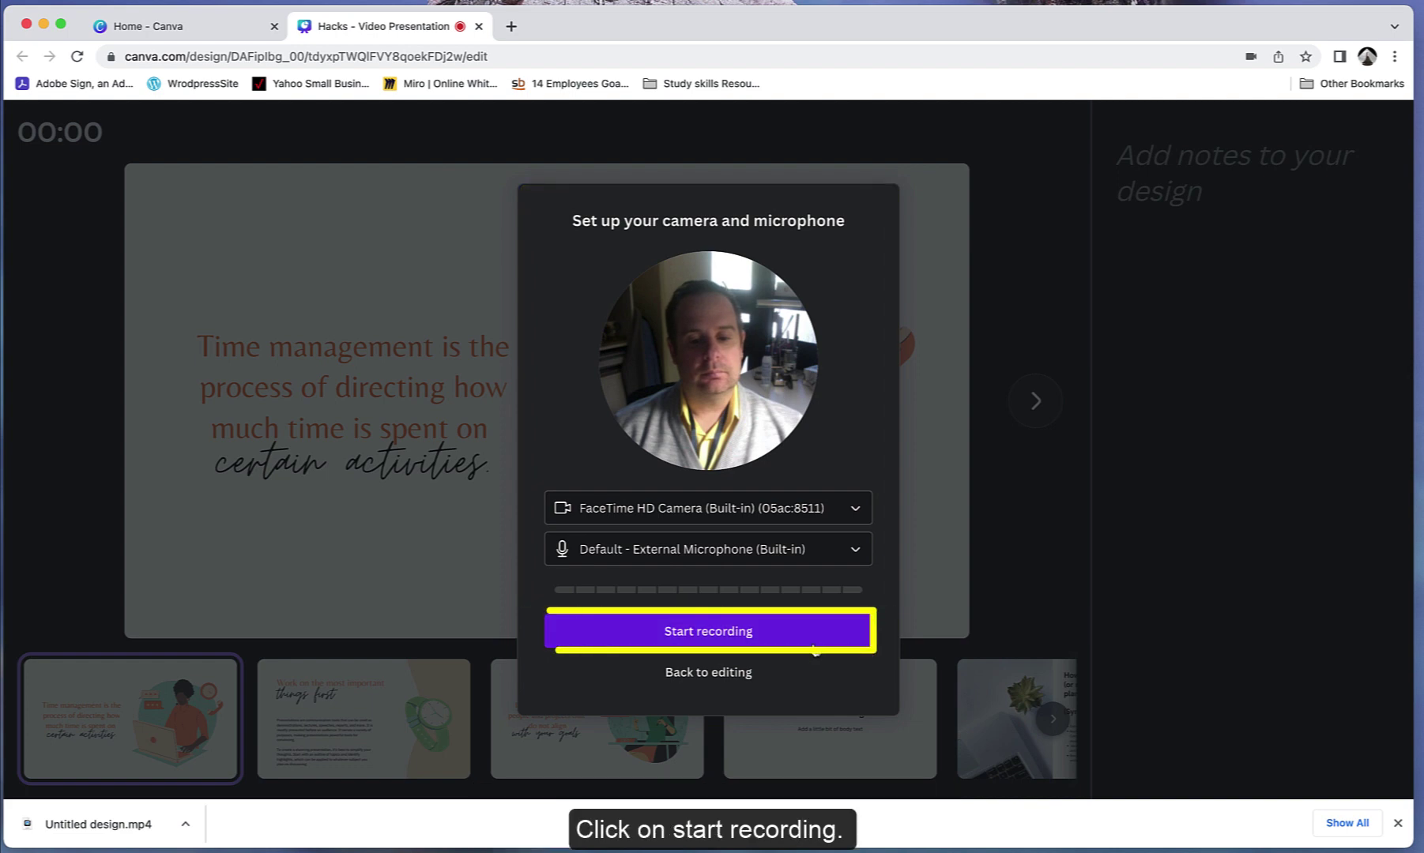
Start recording and advance through the priorities, 'Learn to say no', 'Add a heading' and data analysis plans slides
{"action": "left_click", "coordinate": [814, 646]}
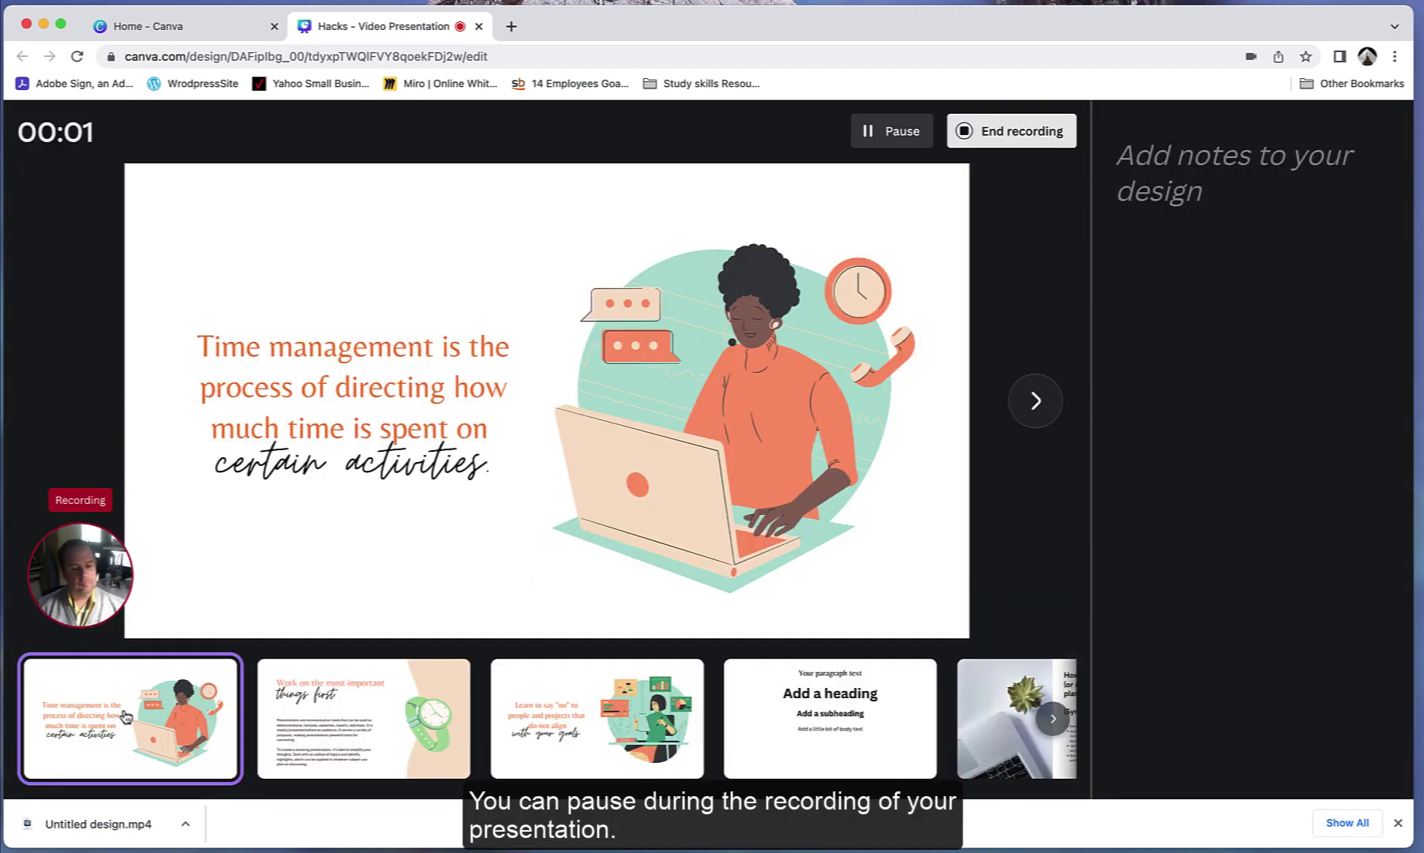
{"action": "left_click", "coordinate": [388, 724]}
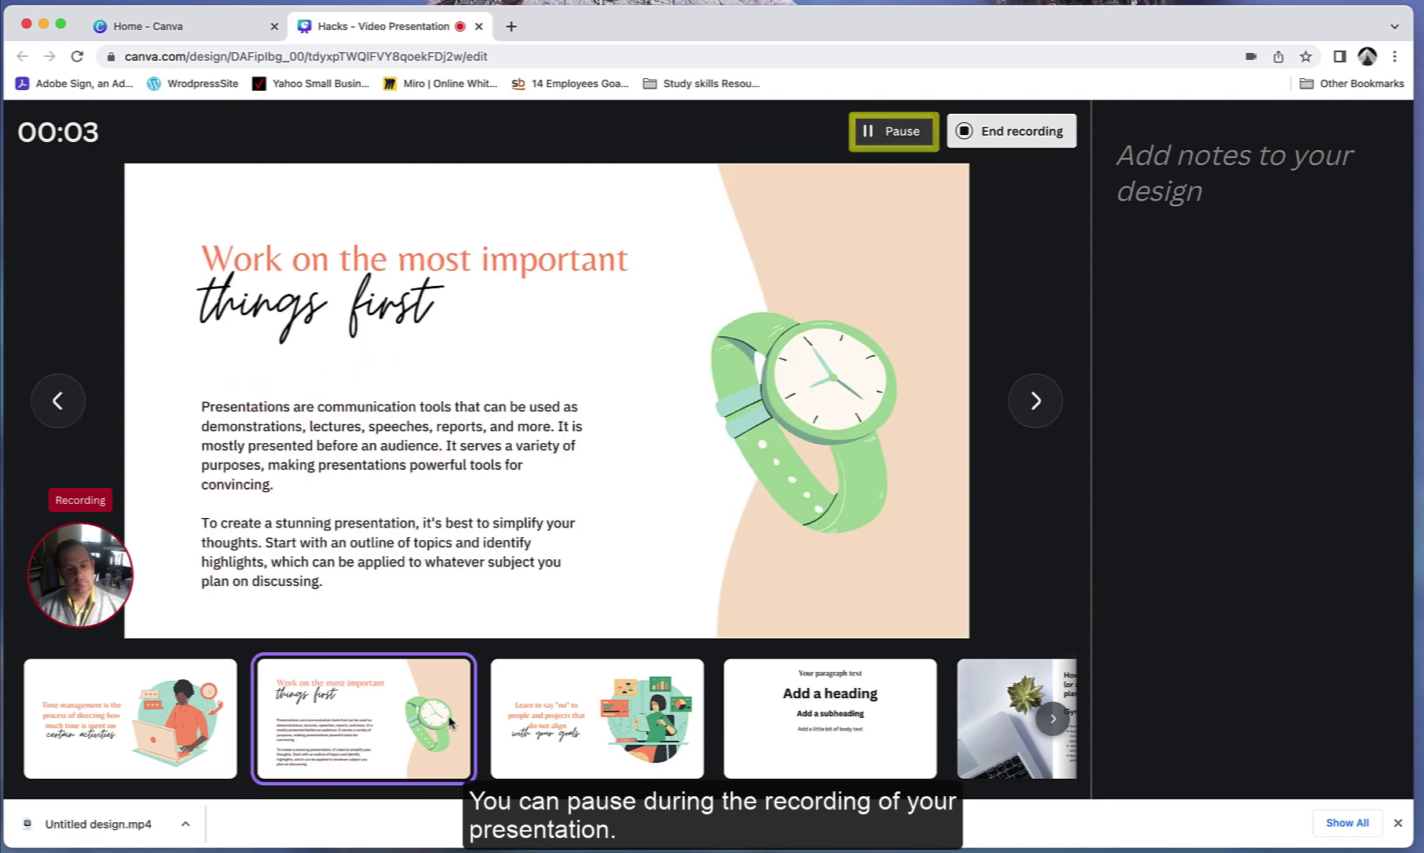
{"action": "left_click", "coordinate": [573, 723]}
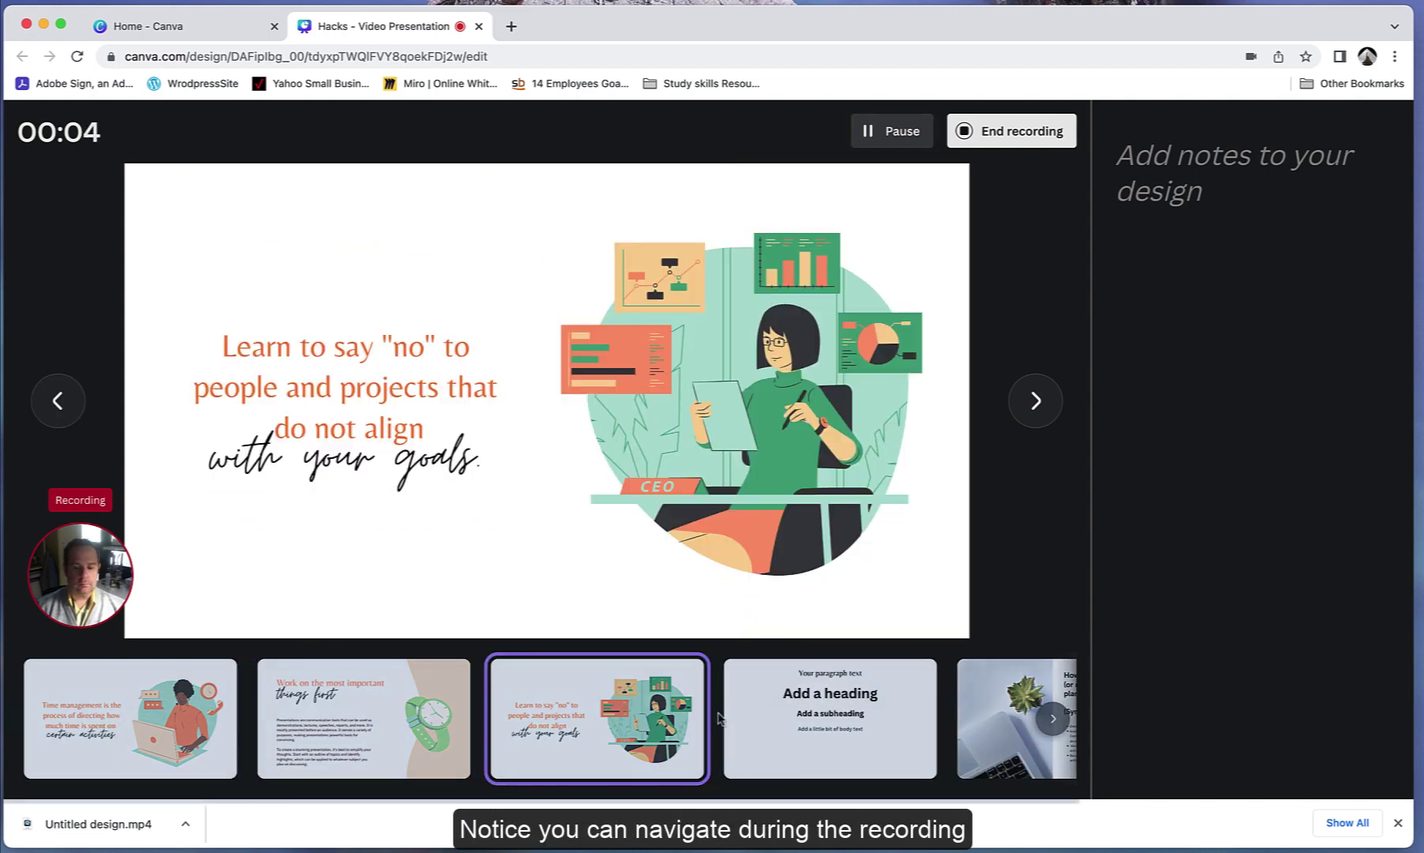
{"action": "left_click", "coordinate": [887, 719]}
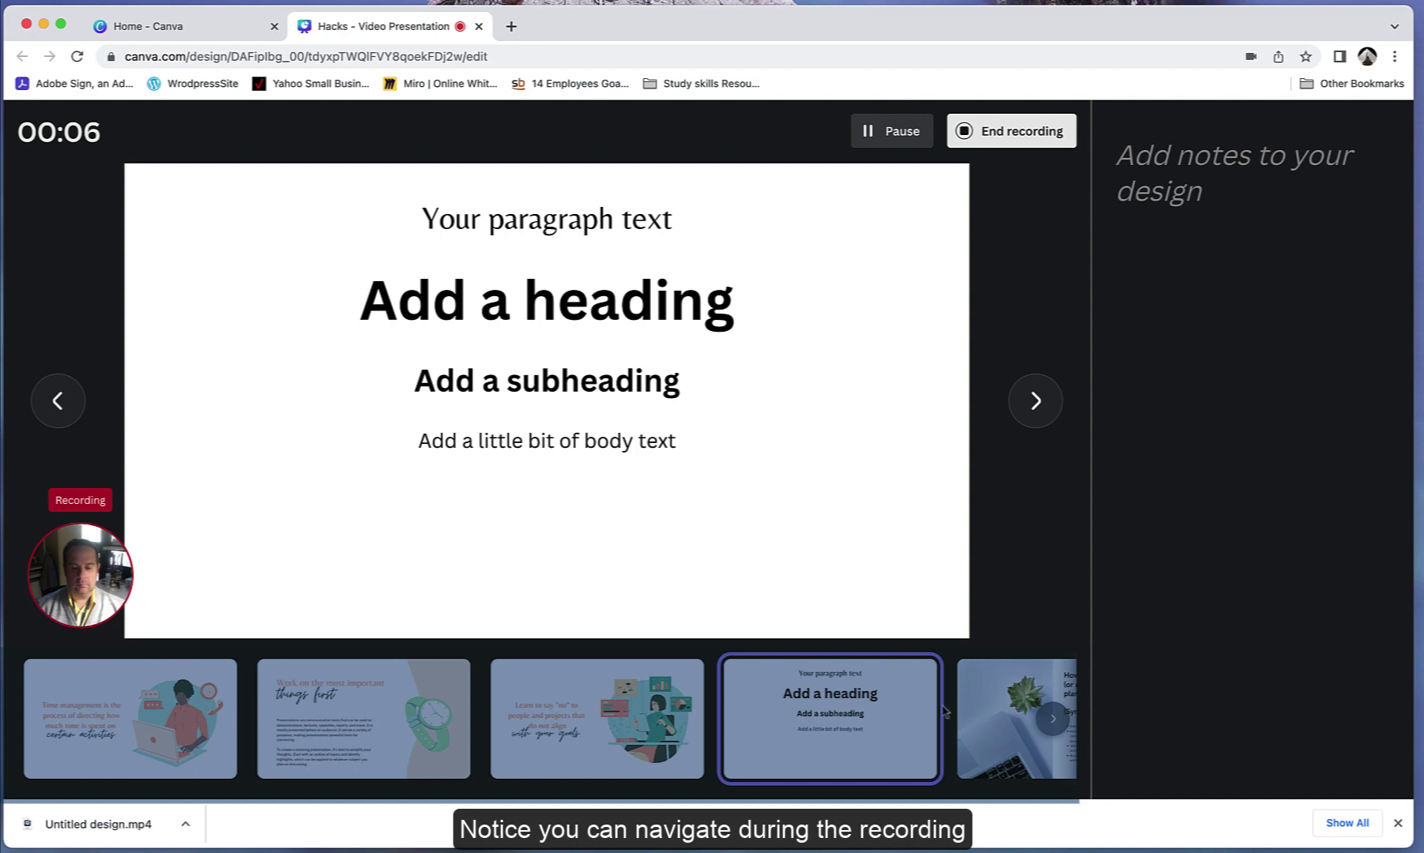
{"action": "left_click", "coordinate": [982, 709]}
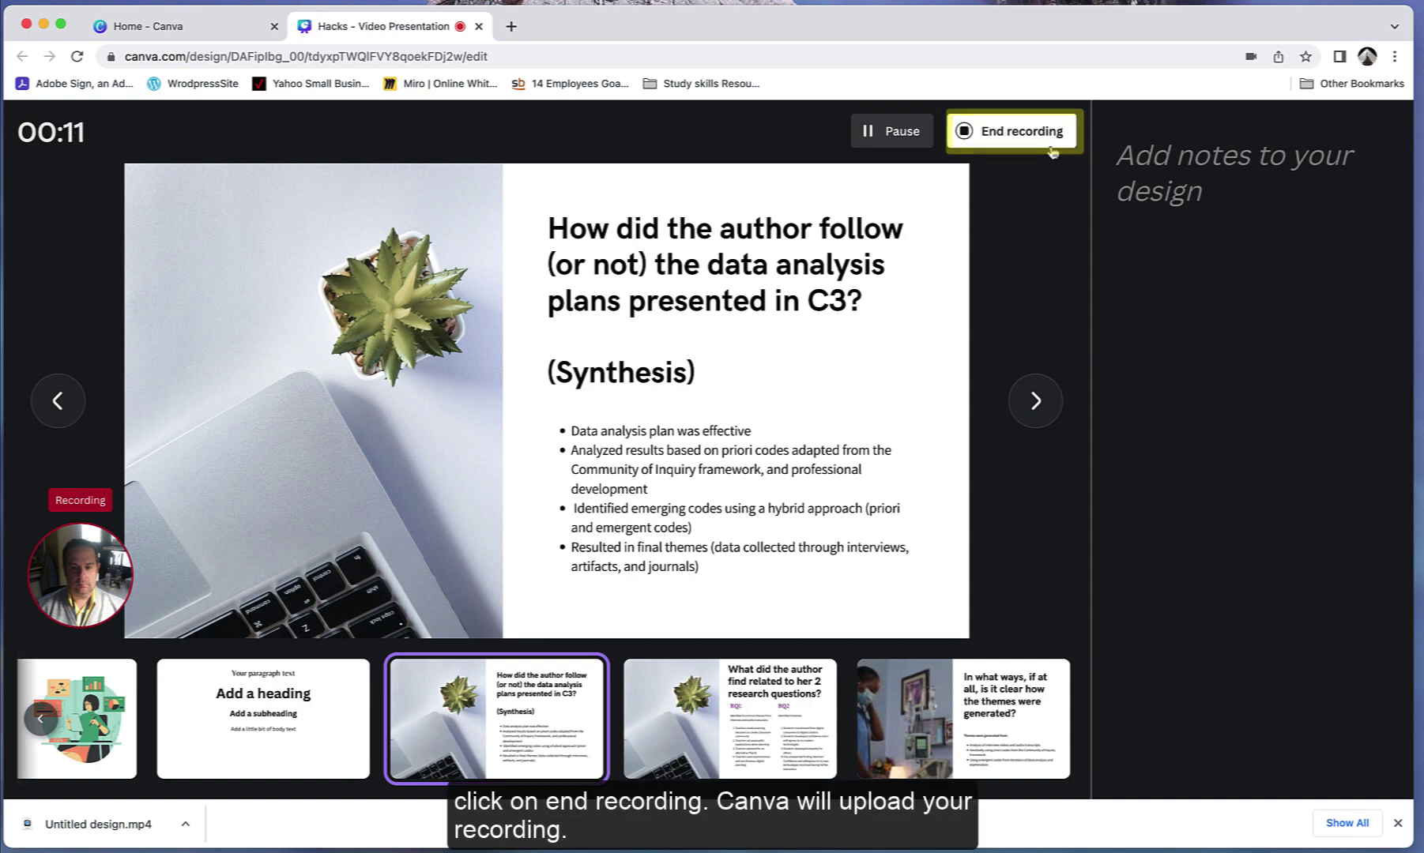
End the recording and download it as an MP4 once the link is ready
{"action": "left_click", "coordinate": [1051, 150]}
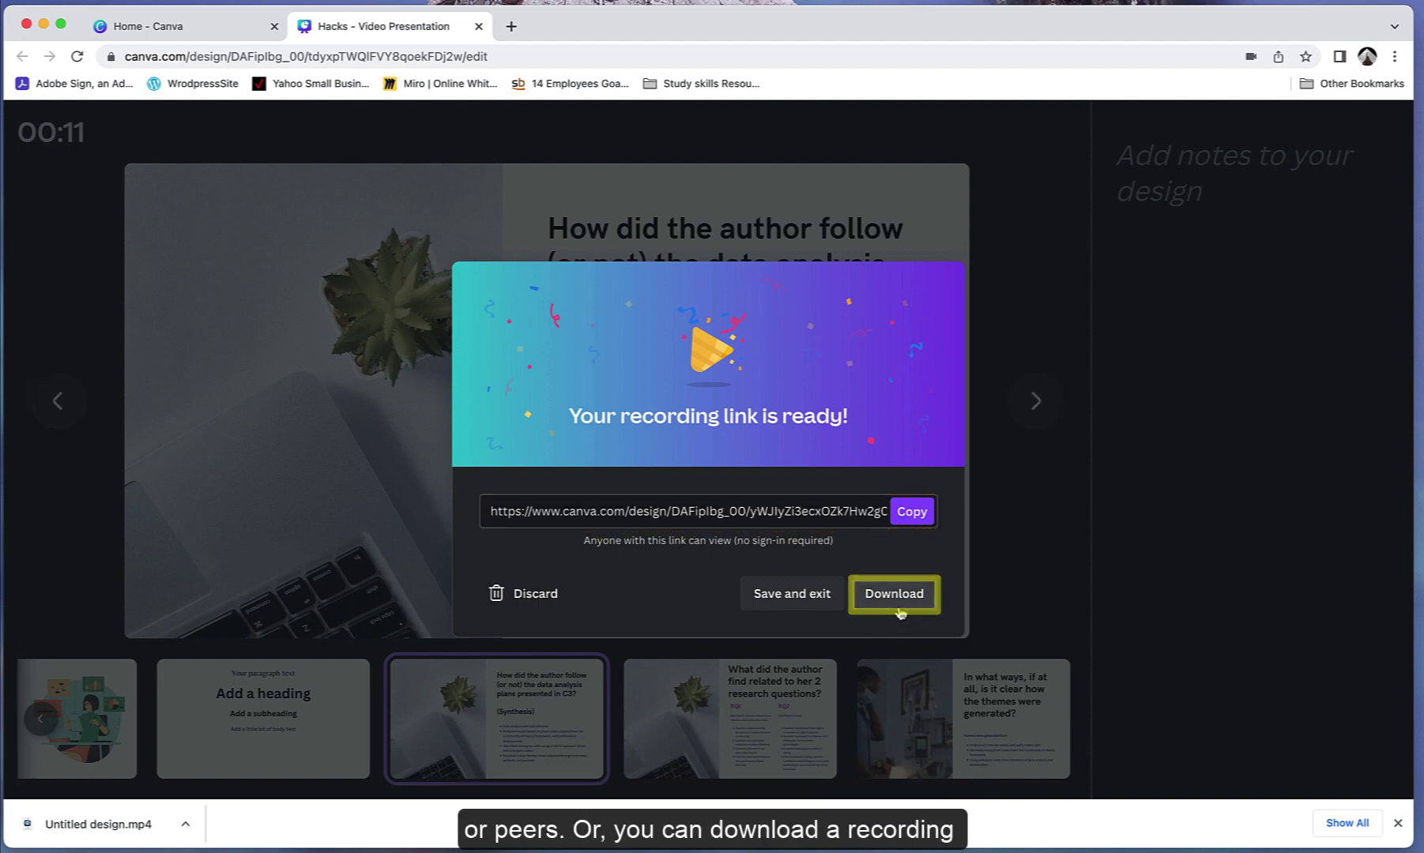
{"action": "left_click", "coordinate": [894, 594]}
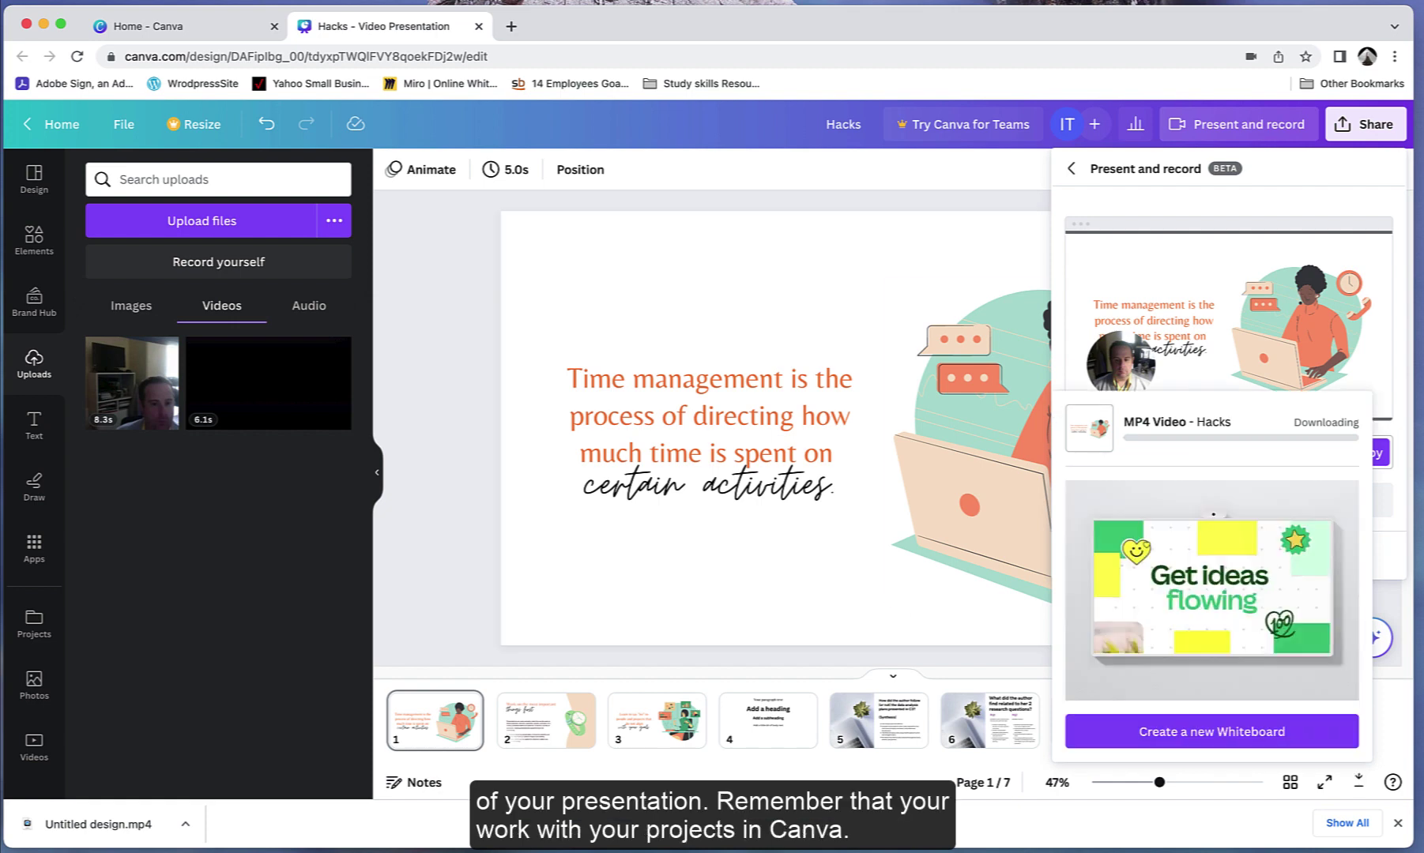